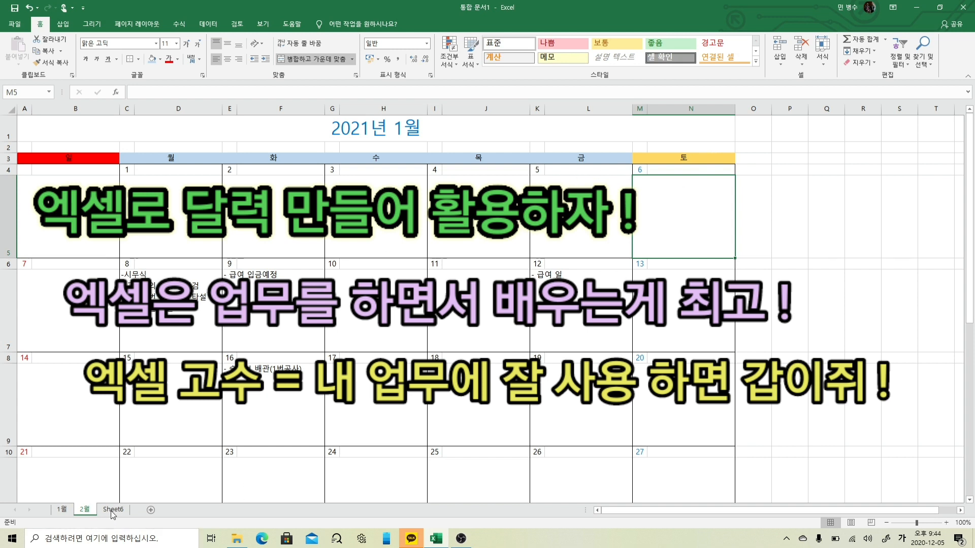
pyautogui.click(307, 423)
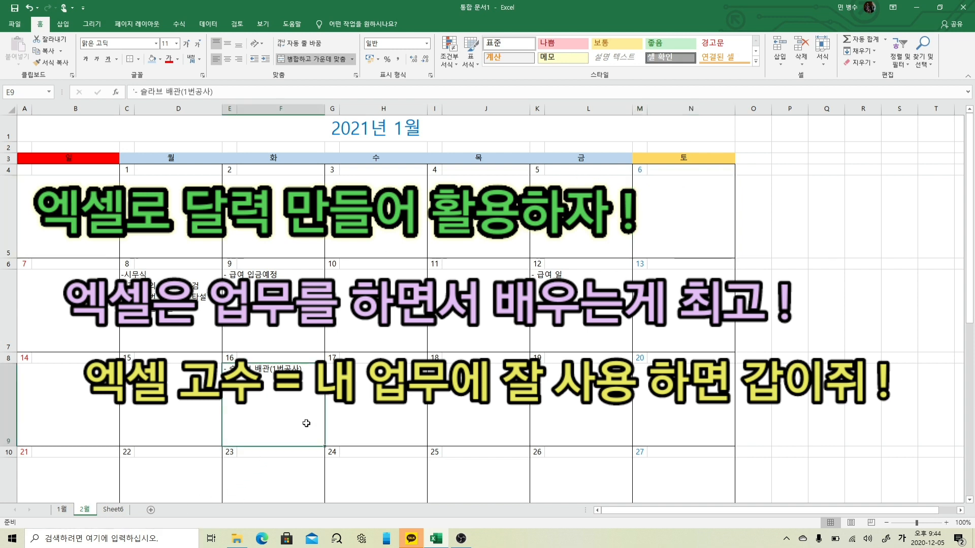
pyautogui.moveTo(310, 355)
pyautogui.mouseDown()
pyautogui.moveTo(297, 369)
pyautogui.moveTo(309, 403)
pyautogui.mouseUp()
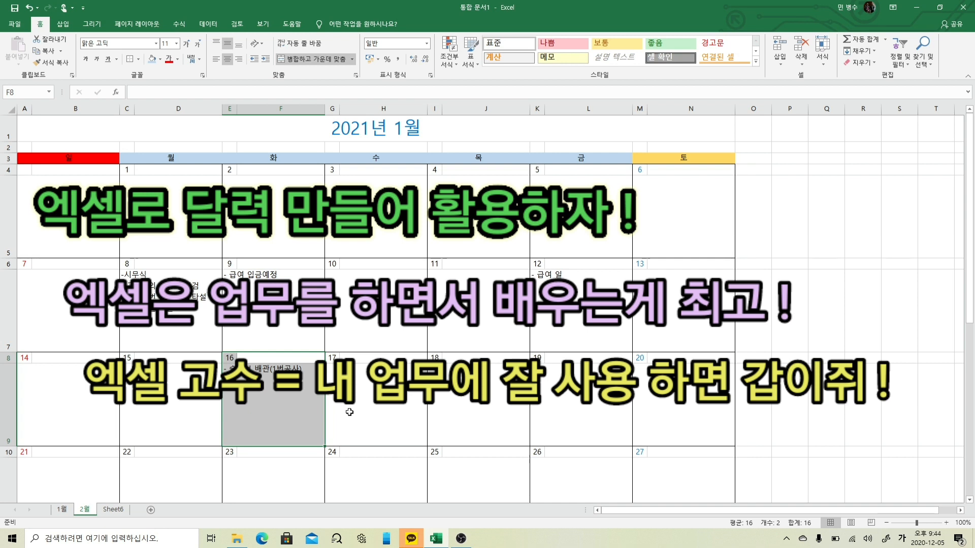
pyautogui.click(332, 359)
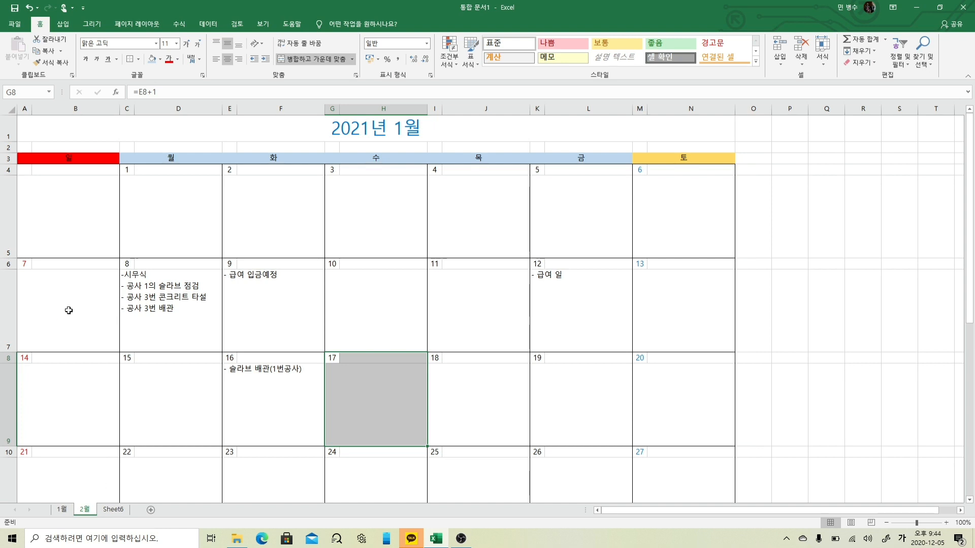
# Check the 1월 sheet against the 2월 sheet and change the 2월 calendar title to 2021년 2월.
pyautogui.click(63, 509)
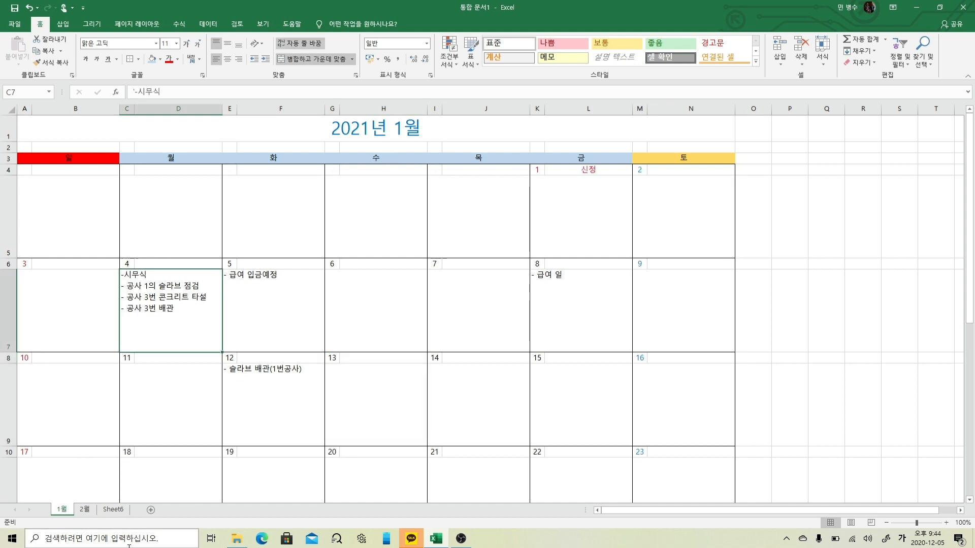
pyautogui.click(84, 509)
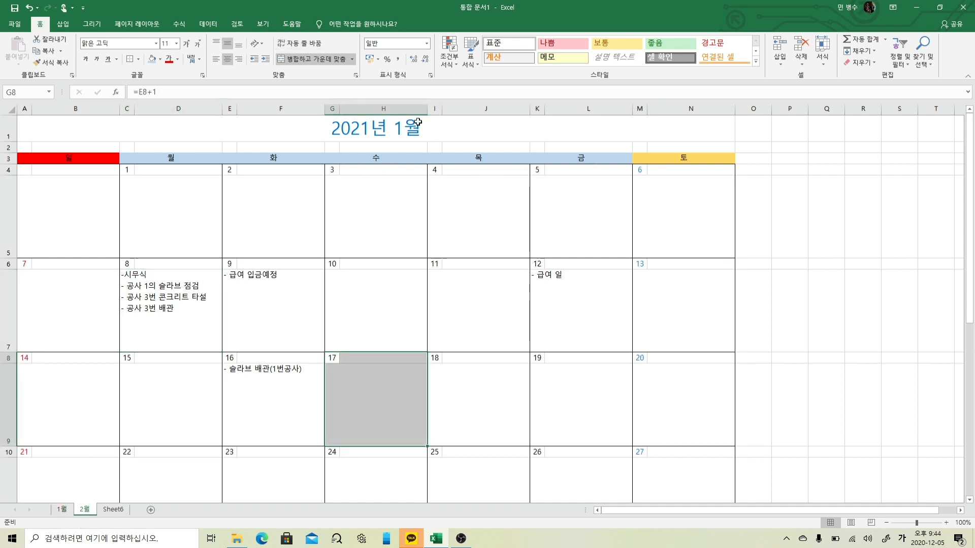
pyautogui.doubleClick(389, 129)
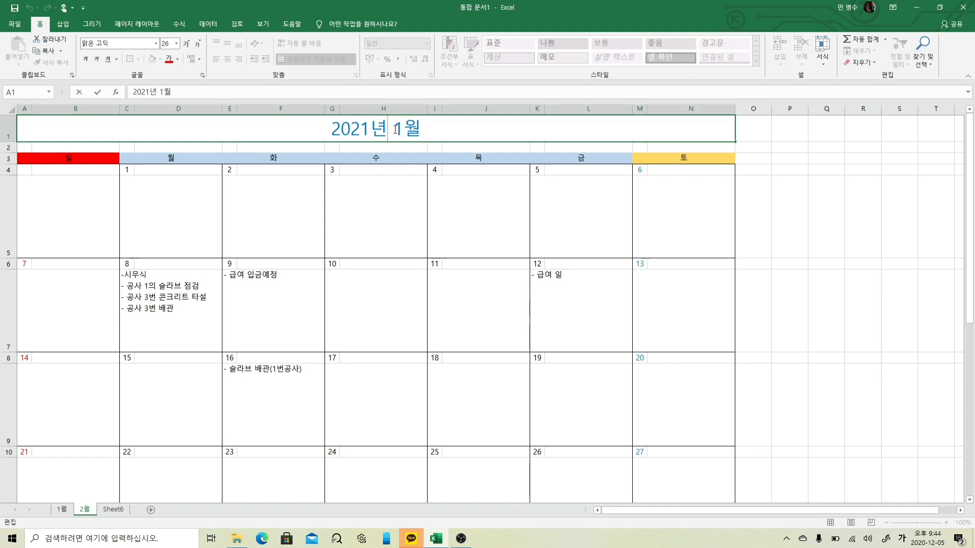
pyautogui.moveTo(394, 129); pyautogui.dragTo(402, 129)
pyautogui.write('2')
pyautogui.press('Return')
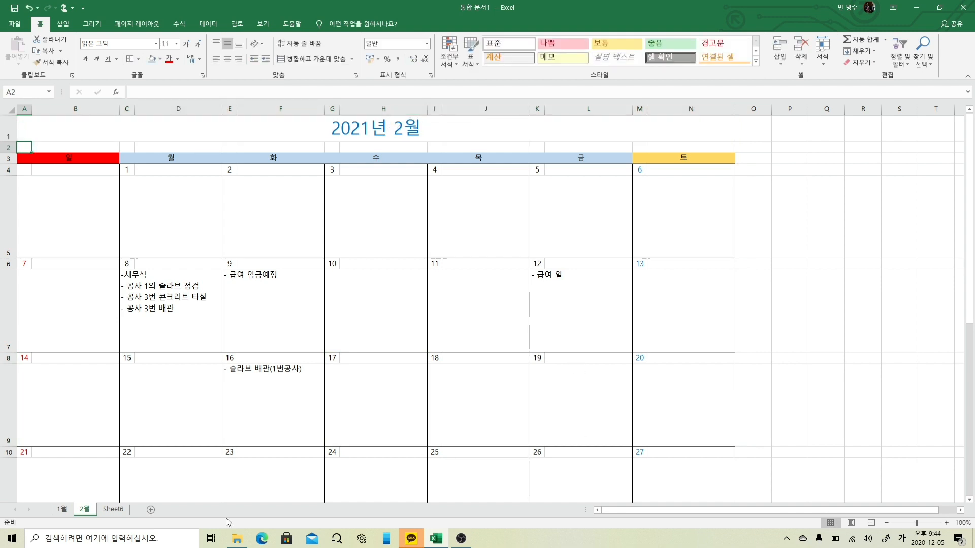
# Review the 2월 calendar layout as a reference and go to the blank Sheet6.
pyautogui.click(114, 510)
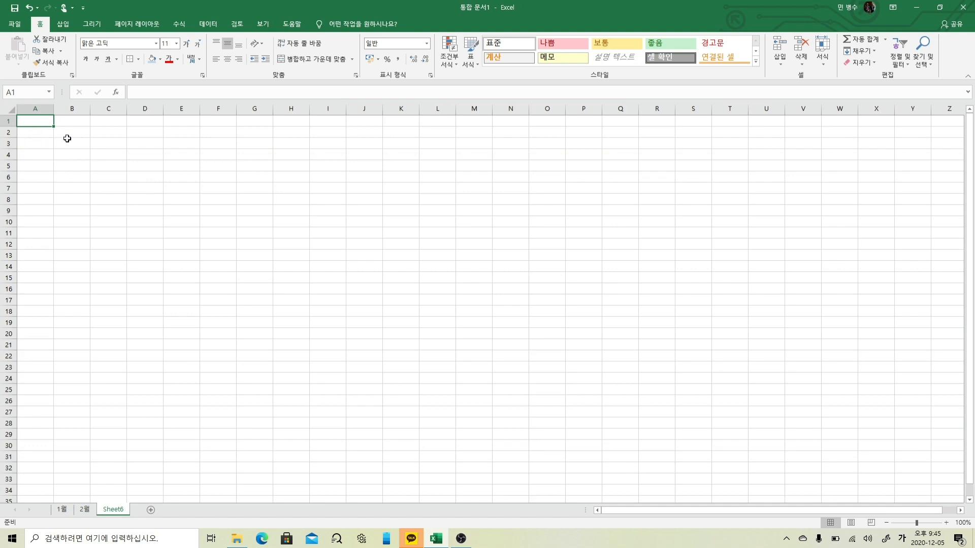
pyautogui.click(87, 509)
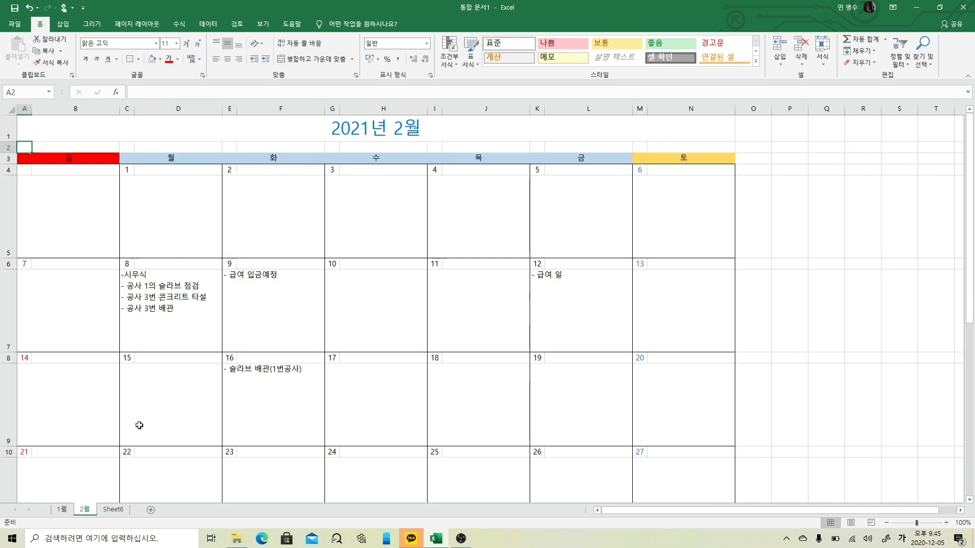
pyautogui.click(117, 510)
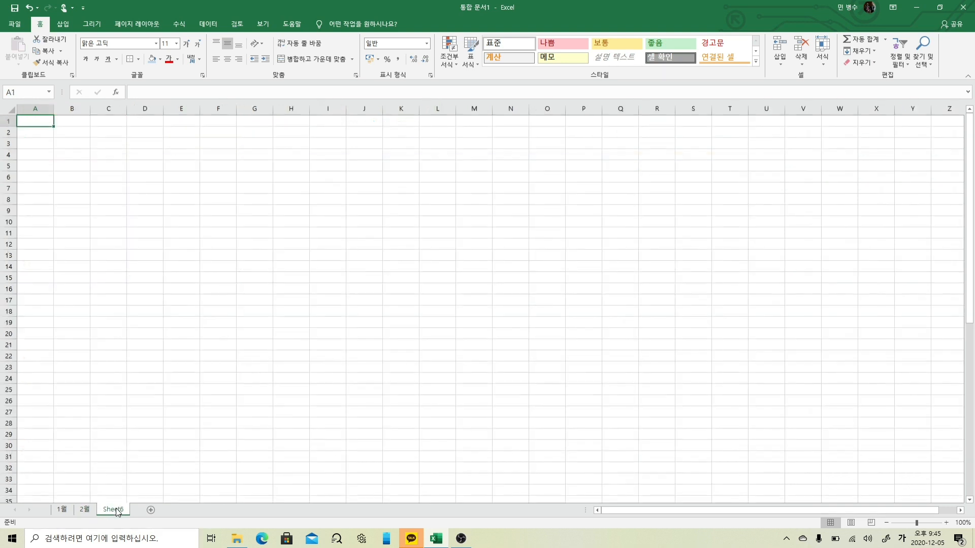
# Narrow column A of Sheet6 slightly.
pyautogui.click(40, 109)
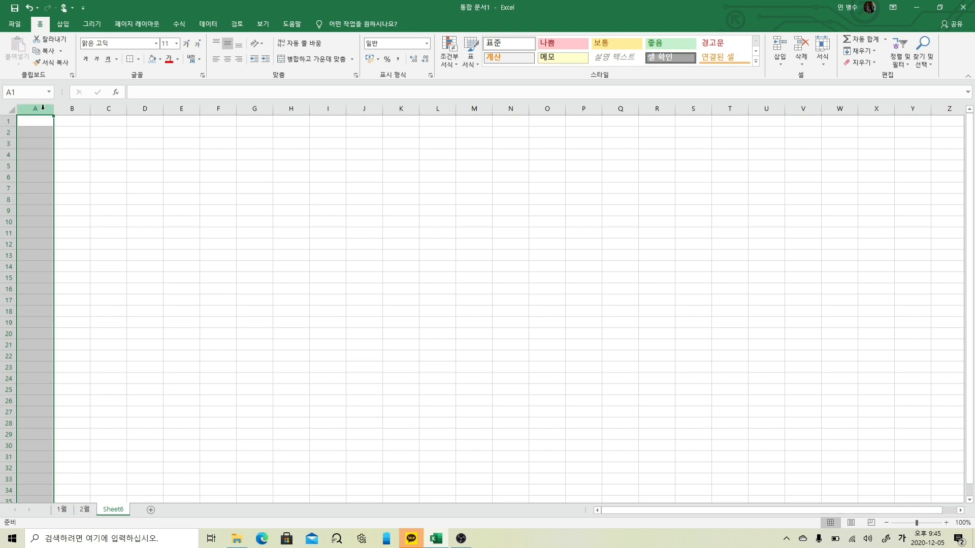
pyautogui.moveTo(53, 109)
pyautogui.mouseDown()
pyautogui.moveTo(35, 108)
pyautogui.moveTo(56, 108)
pyautogui.moveTo(47, 108)
pyautogui.mouseUp()
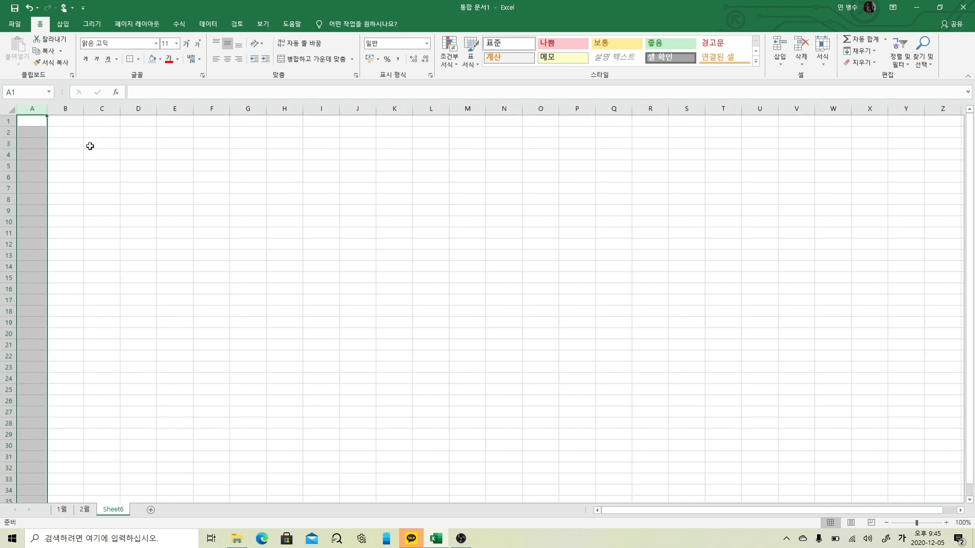
pyautogui.click(89, 146)
pyautogui.click(65, 109)
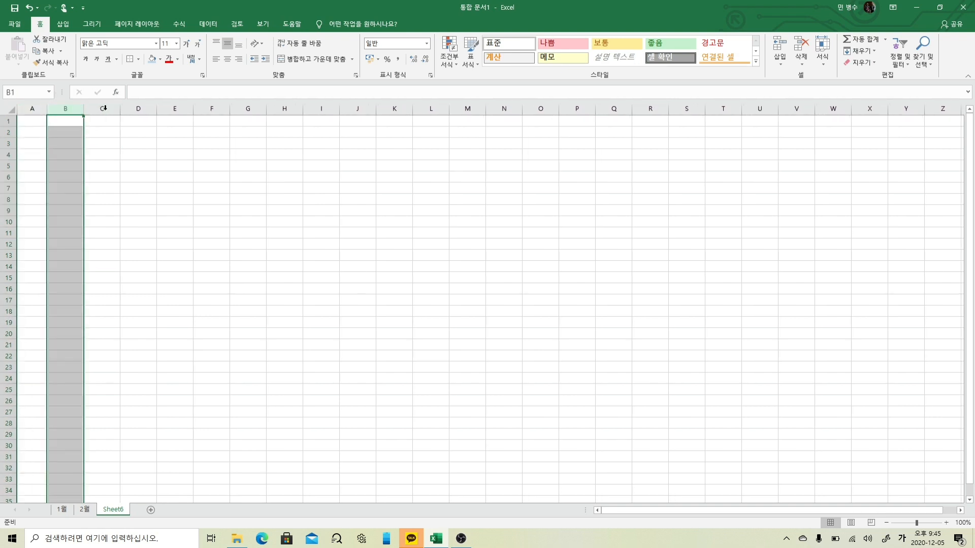
pyautogui.click(141, 173)
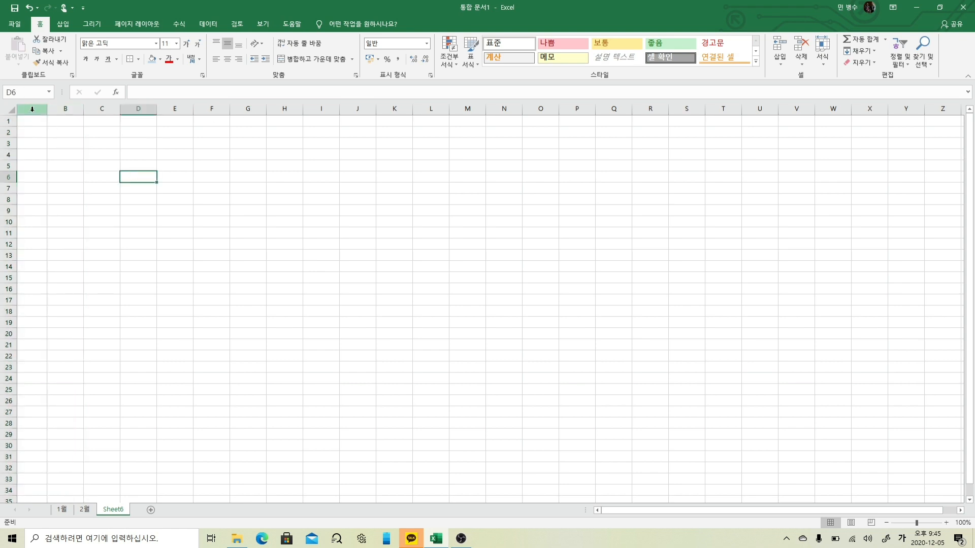
# Set the width of columns A, C, E, G, I, K and M on Sheet6 to 3.
pyautogui.click(33, 108)
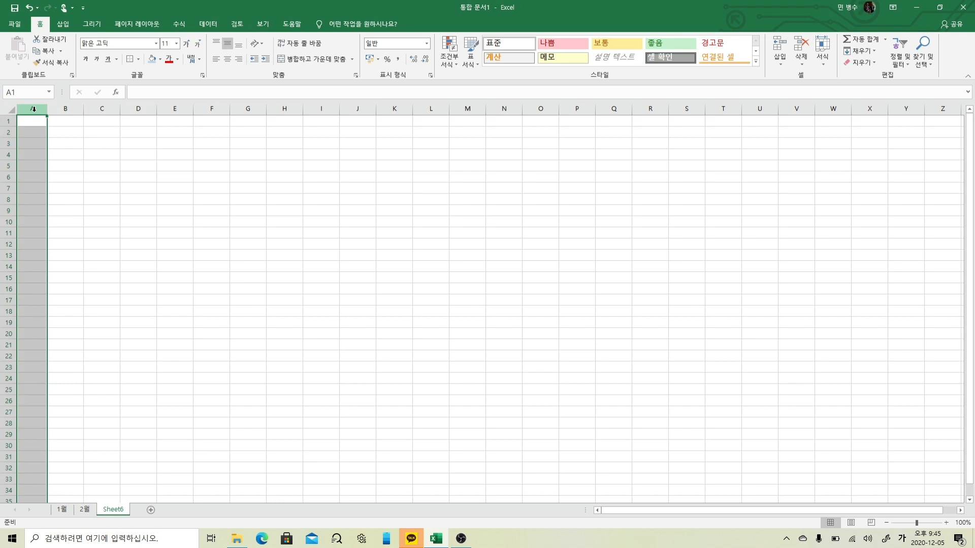
pyautogui.keyDown('ctrl'); pyautogui.click(107, 109); pyautogui.keyUp('ctrl')
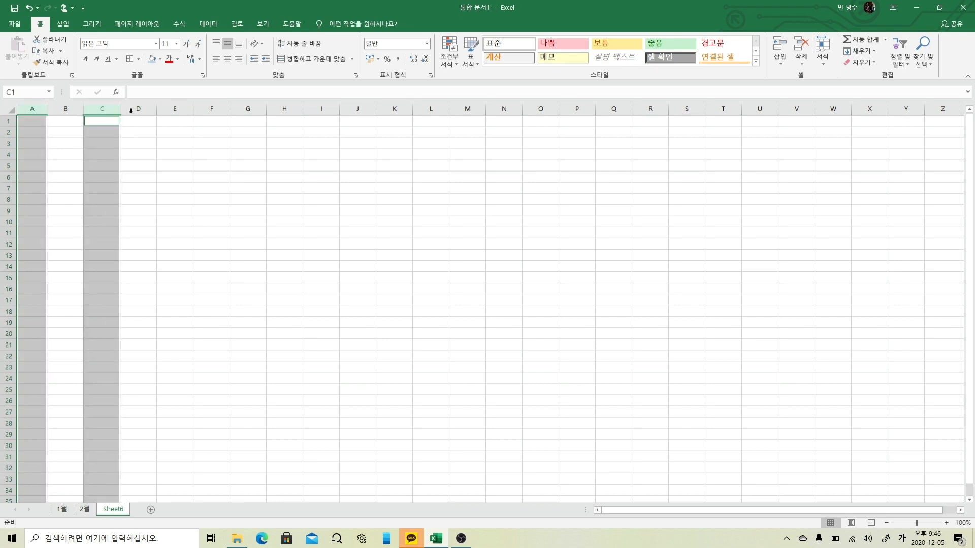
pyautogui.keyDown('ctrl'); pyautogui.click(180, 109); pyautogui.keyUp('ctrl')
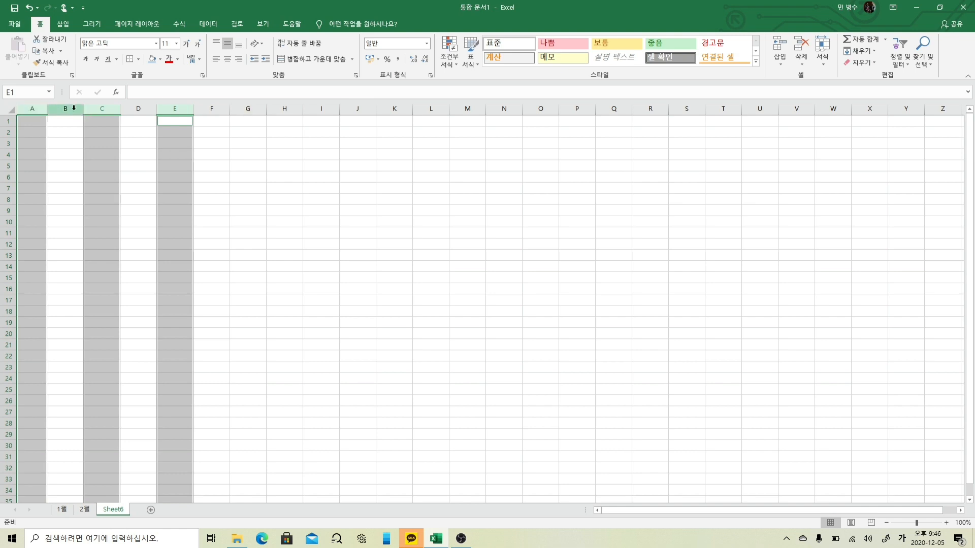
pyautogui.keyDown('ctrl'); pyautogui.click(250, 109); pyautogui.keyUp('ctrl')
pyautogui.keyDown('ctrl'); pyautogui.click(323, 108); pyautogui.keyUp('ctrl')
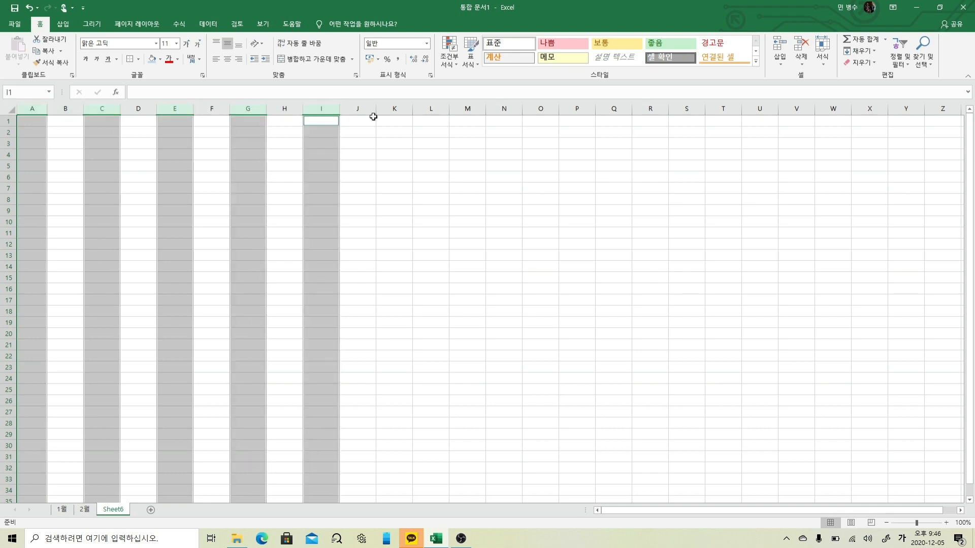
pyautogui.keyDown('ctrl'); pyautogui.click(400, 108); pyautogui.keyUp('ctrl')
pyautogui.keyDown('ctrl'); pyautogui.click(469, 109); pyautogui.keyUp('ctrl')
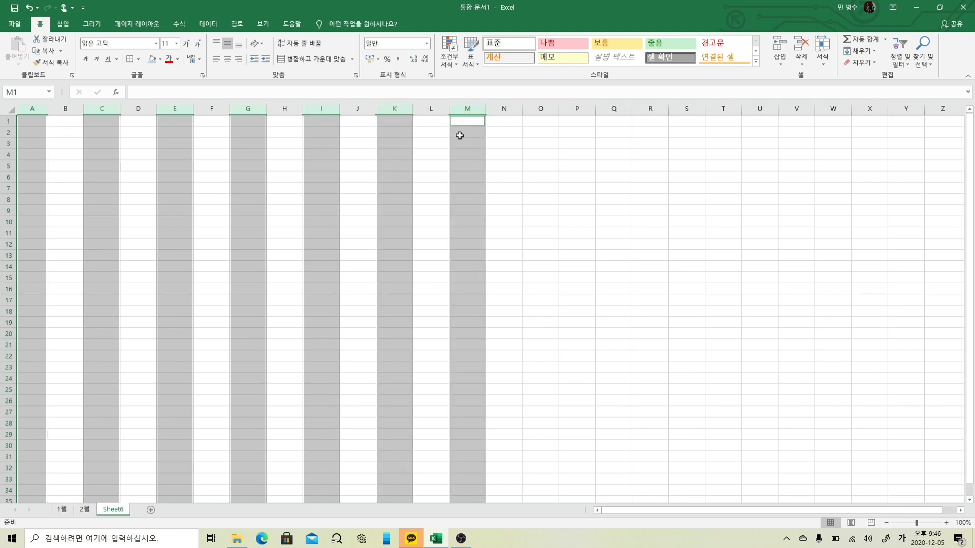
pyautogui.rightClick(466, 108)
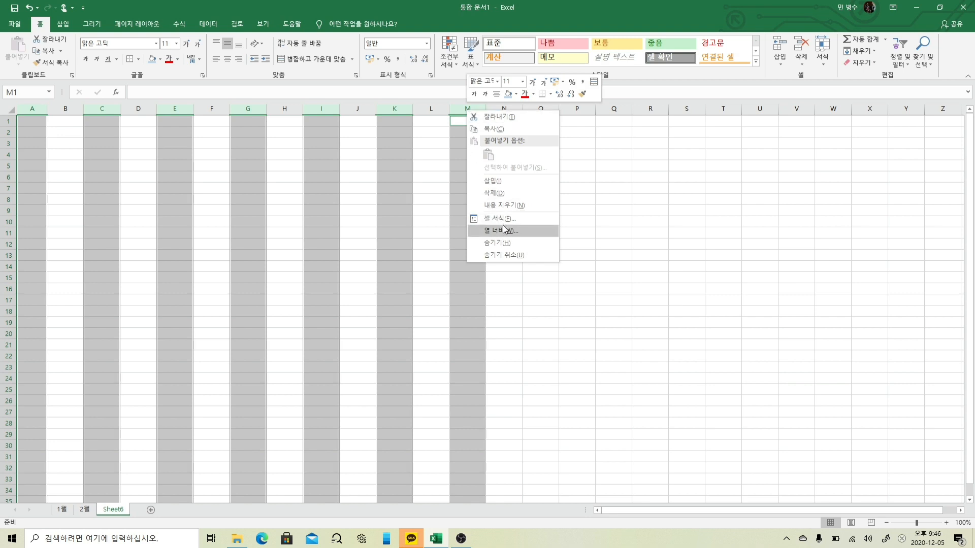
pyautogui.click(516, 230)
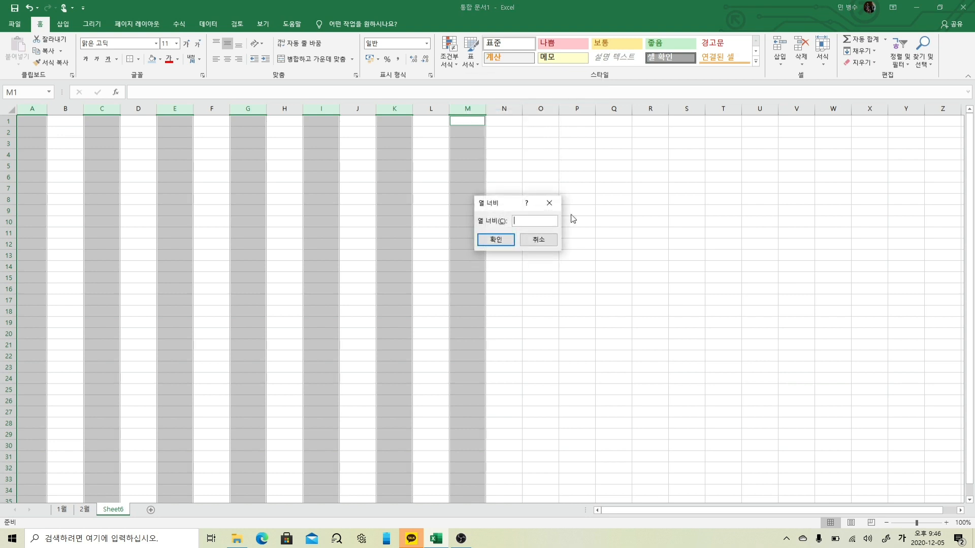
pyautogui.write('3')
pyautogui.press('Return')
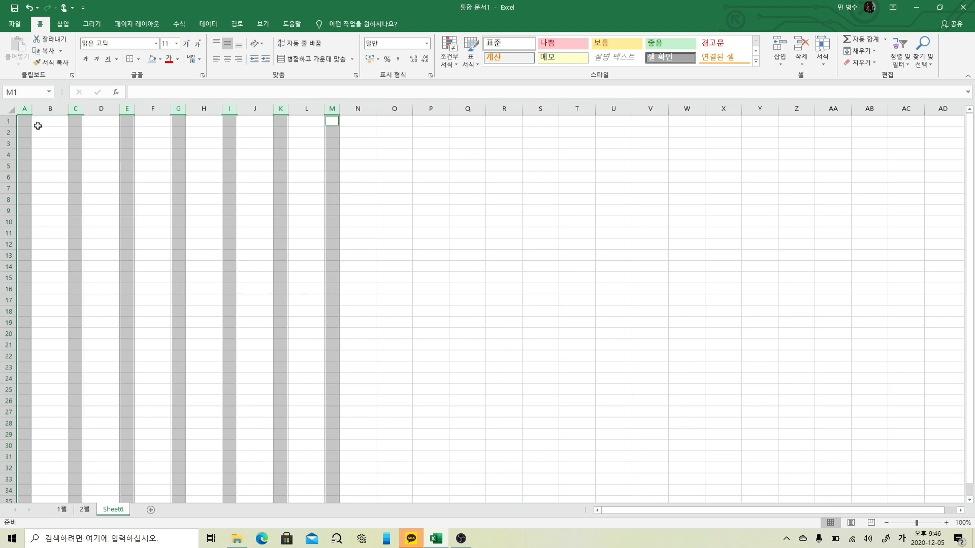
pyautogui.click(374, 174)
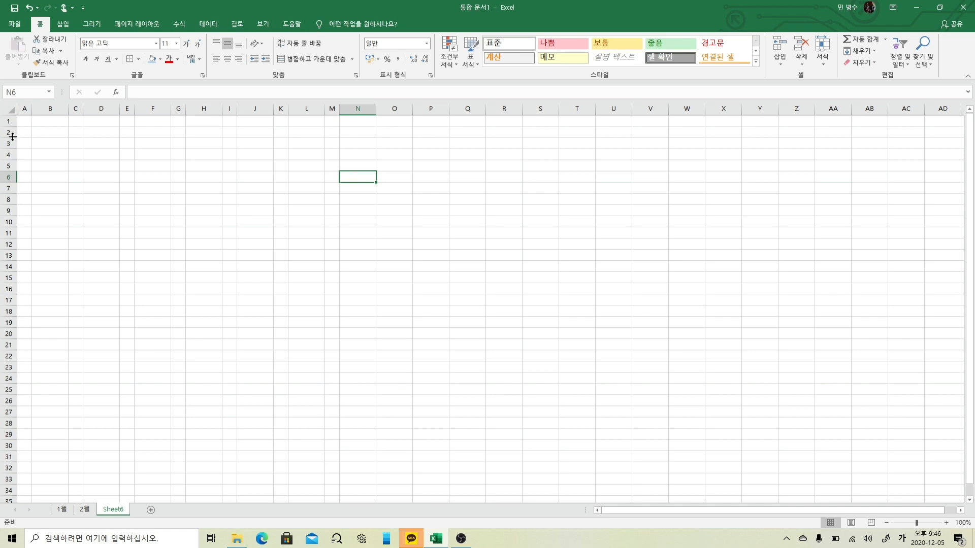
# Check the row layout of the 2월 calendar and make row 4 of Sheet6 about six times taller.
pyautogui.click(85, 509)
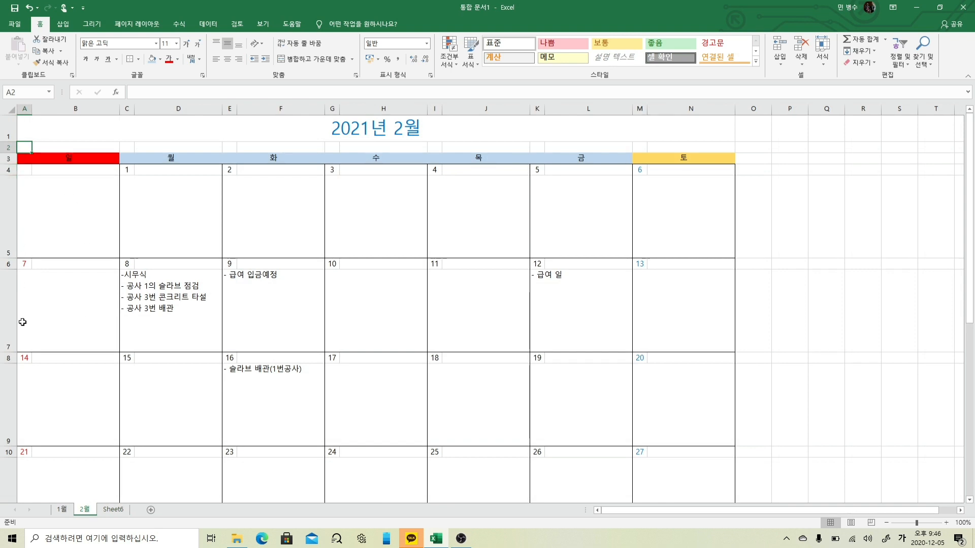
pyautogui.click(113, 509)
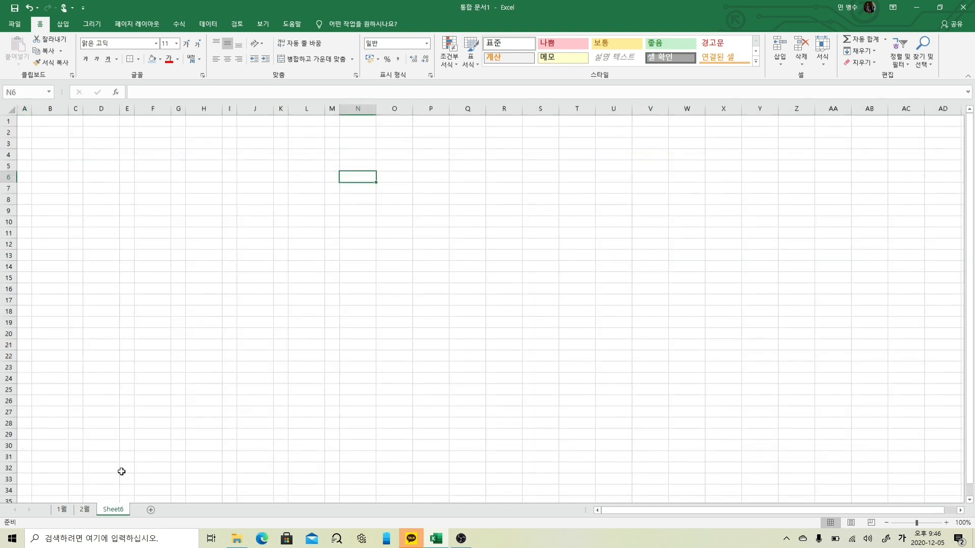
pyautogui.click(7, 144)
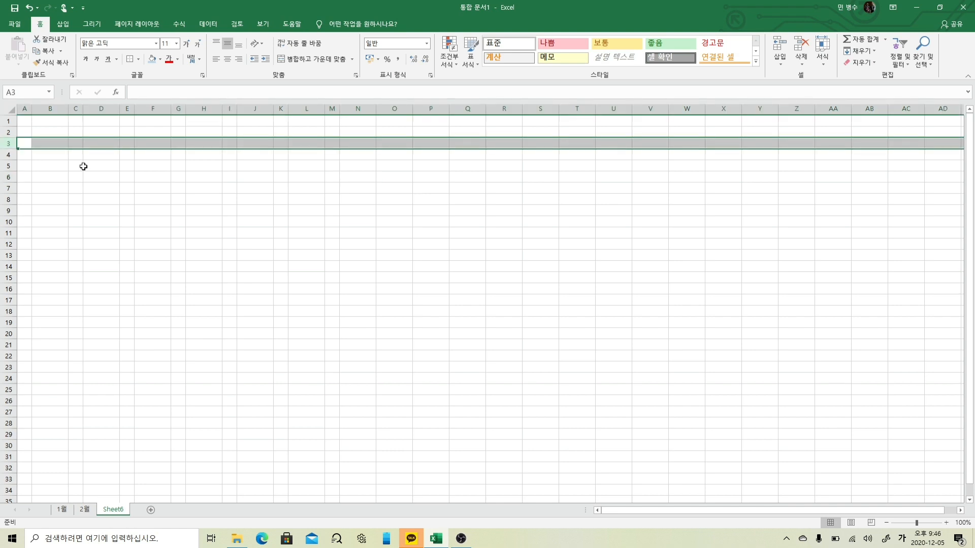
pyautogui.click(9, 154)
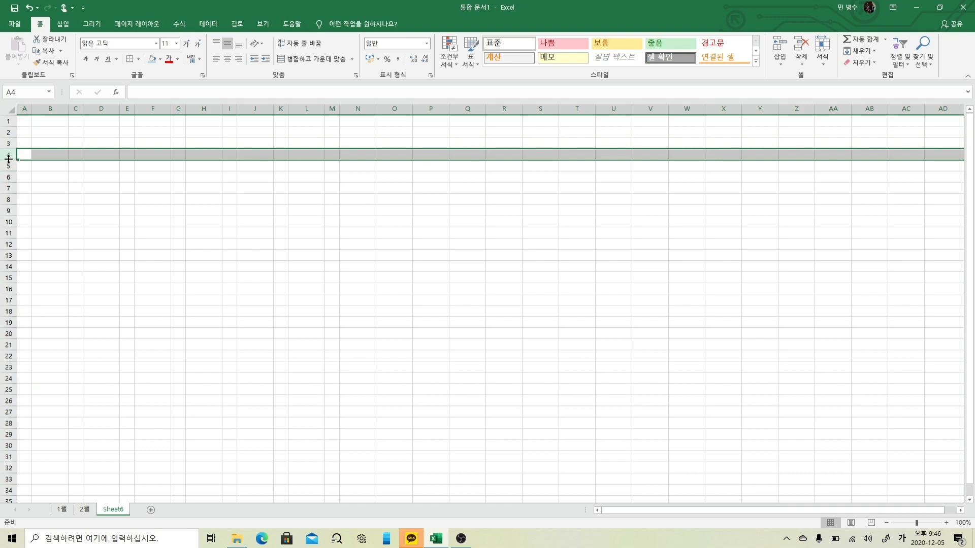
pyautogui.moveTo(8, 160); pyautogui.dragTo(8, 216)
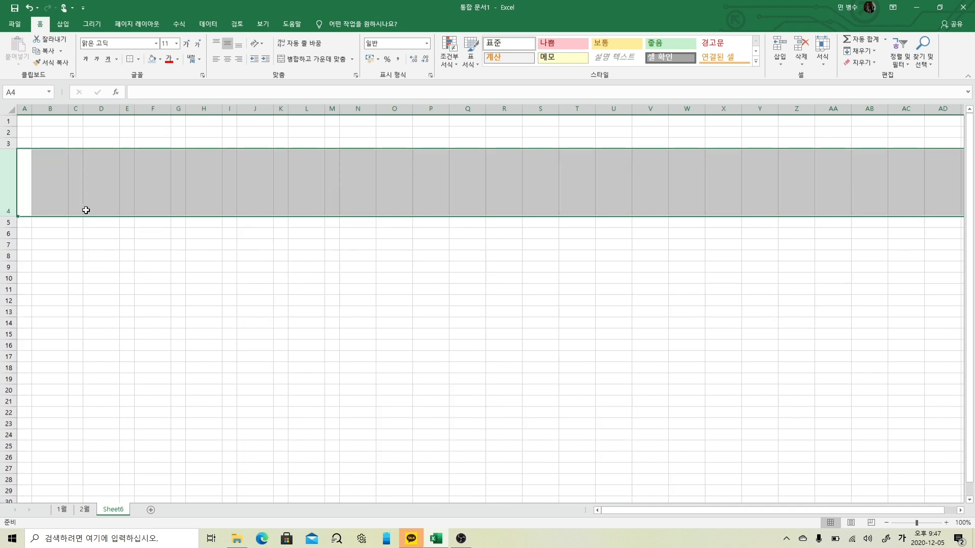
pyautogui.click(141, 190)
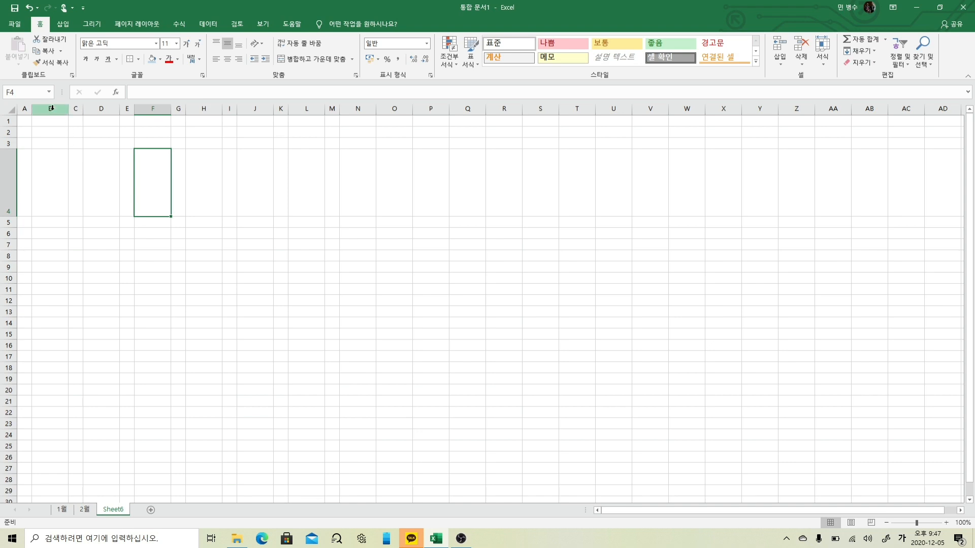
# Check the 2월 calendar for reference and set the width of columns B, D, F, H, J, L and N on Sheet6 to 23.
pyautogui.click(84, 509)
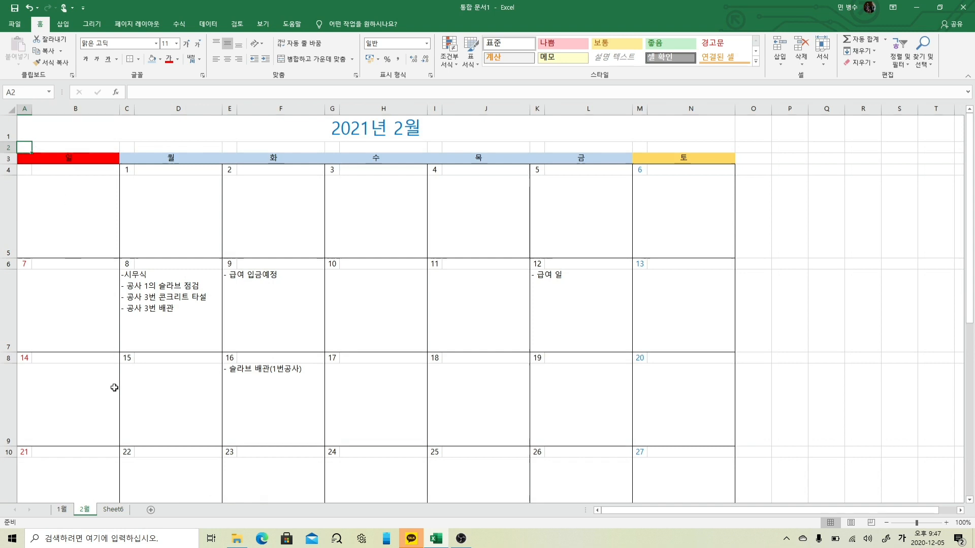
pyautogui.click(117, 510)
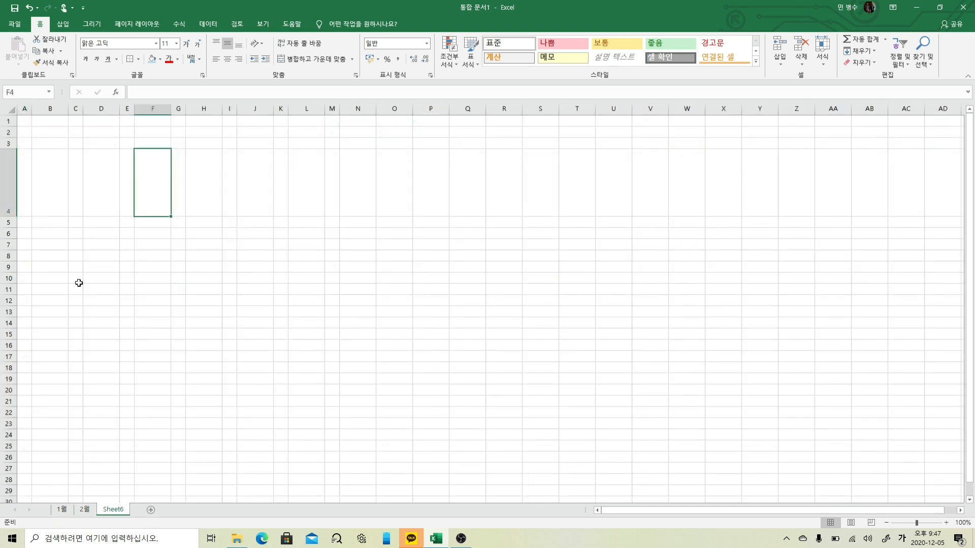
pyautogui.keyDown('ctrl'); pyautogui.click(59, 110); pyautogui.keyUp('ctrl')
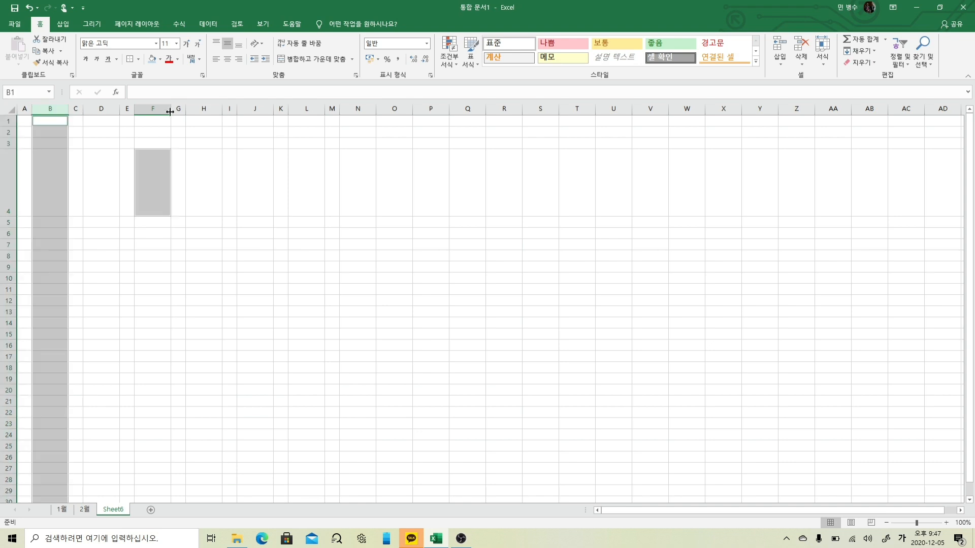
pyautogui.keyDown('ctrl'); pyautogui.click(102, 109); pyautogui.keyUp('ctrl')
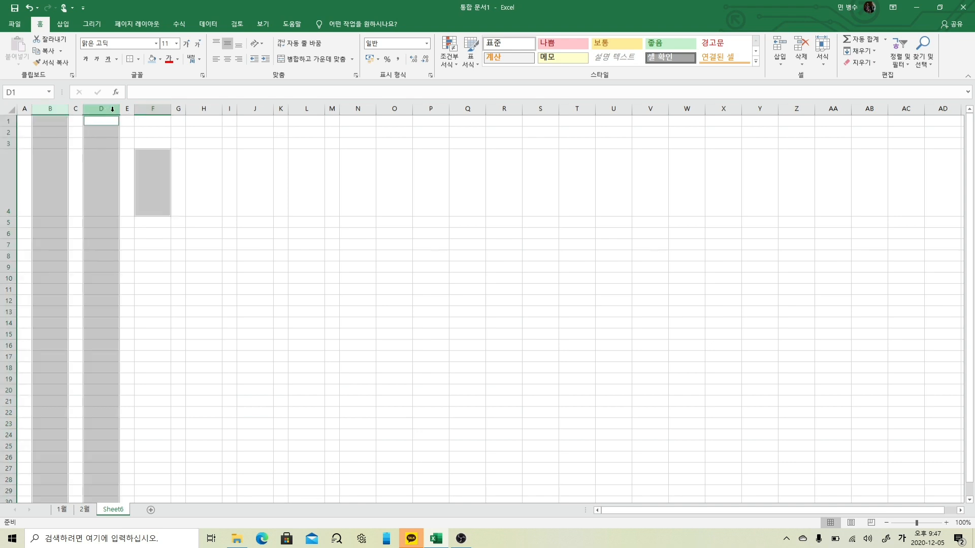
pyautogui.keyDown('ctrl'); pyautogui.click(154, 111); pyautogui.keyUp('ctrl')
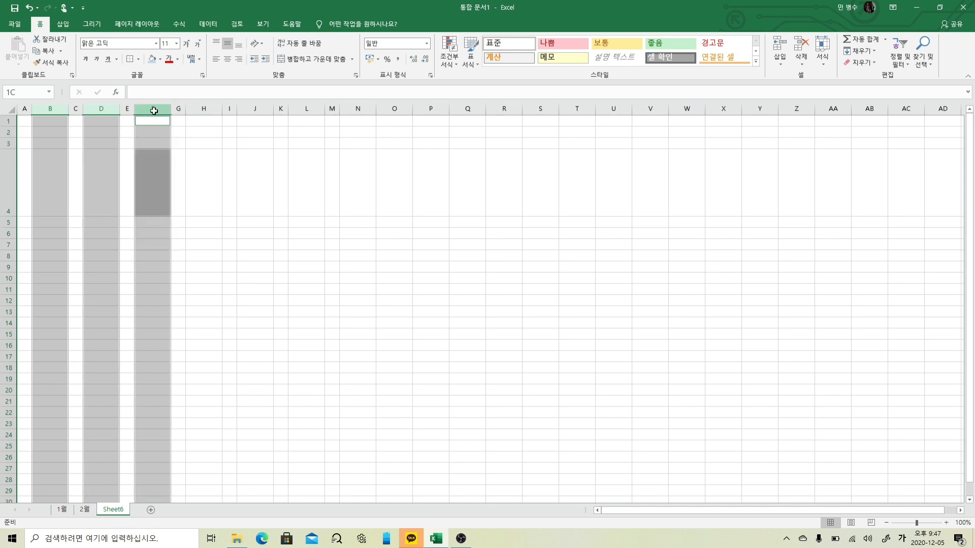
pyautogui.keyDown('ctrl'); pyautogui.click(211, 108); pyautogui.keyUp('ctrl')
pyautogui.keyDown('ctrl'); pyautogui.click(255, 109); pyautogui.keyUp('ctrl')
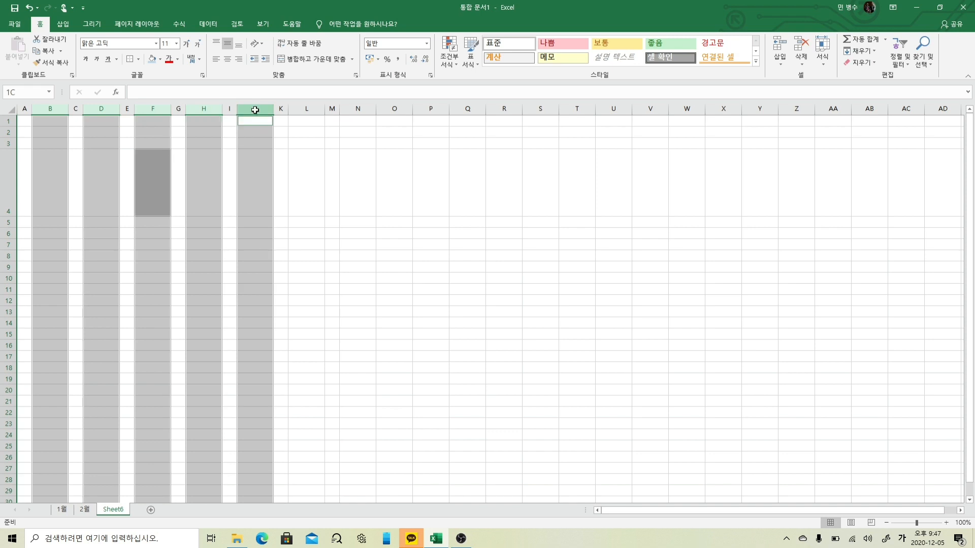
pyautogui.keyDown('ctrl'); pyautogui.click(309, 110); pyautogui.keyUp('ctrl')
pyautogui.keyDown('ctrl'); pyautogui.click(360, 108); pyautogui.keyUp('ctrl')
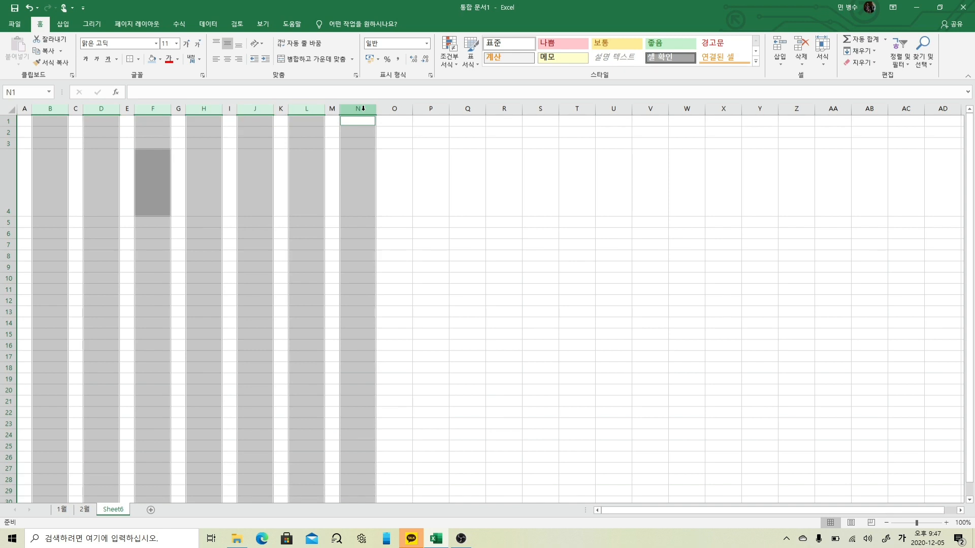
pyautogui.rightClick(363, 109)
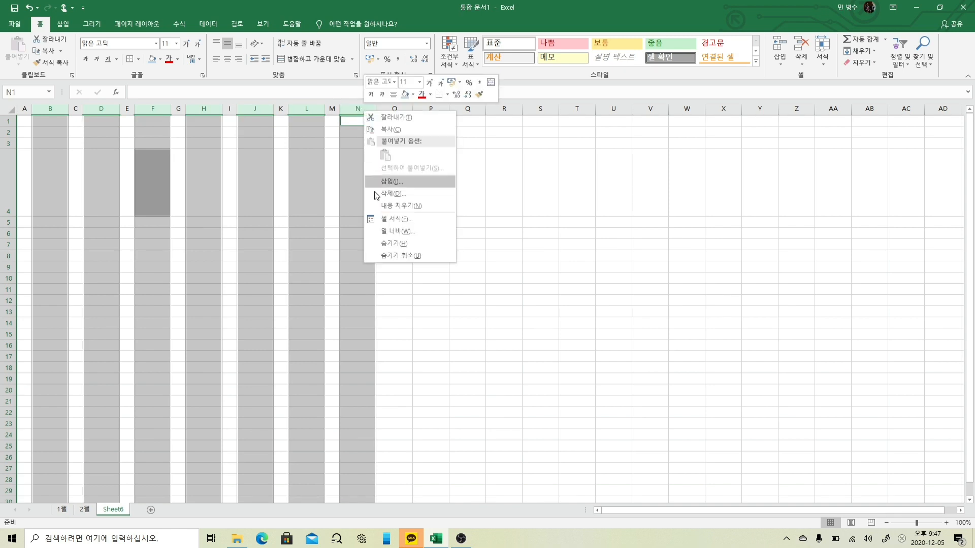
pyautogui.click(401, 232)
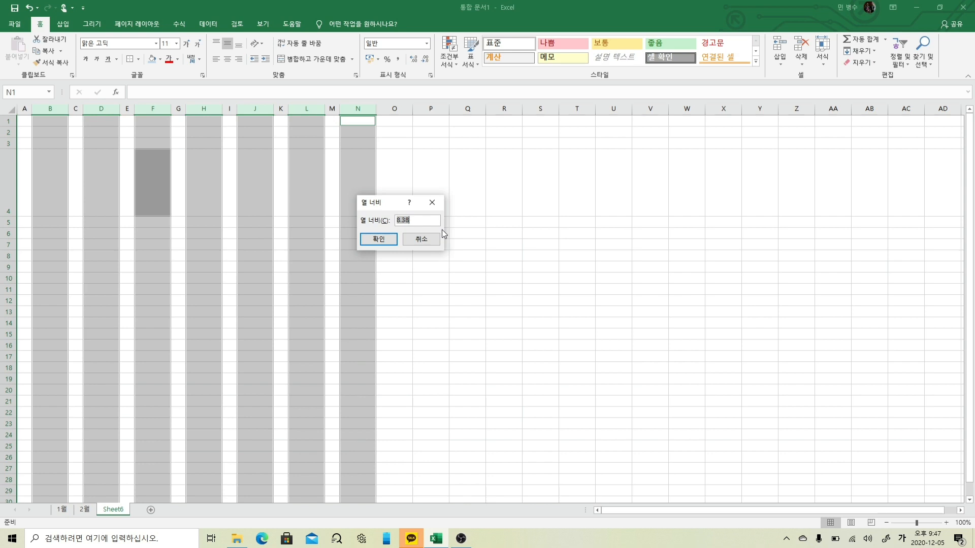
pyautogui.write('23')
pyautogui.press('Return')
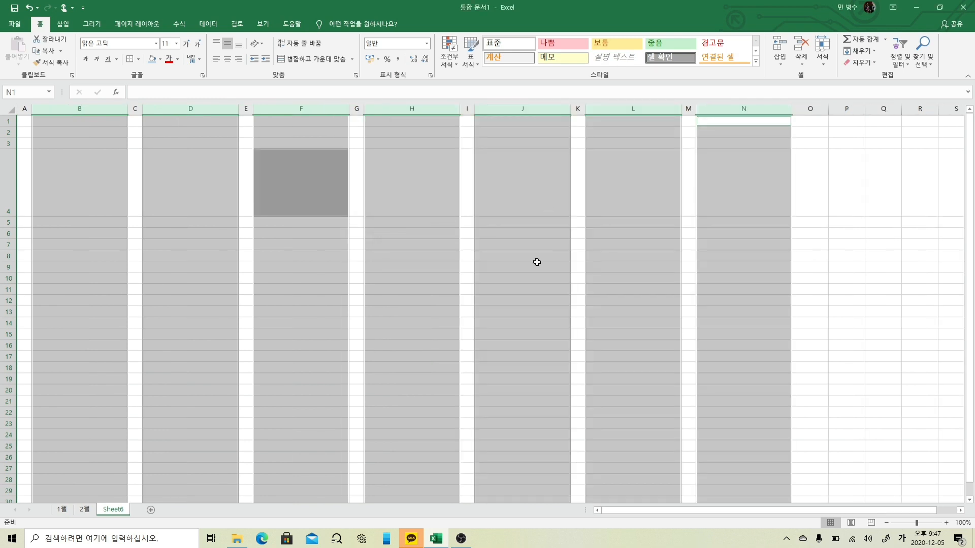
pyautogui.click(115, 196)
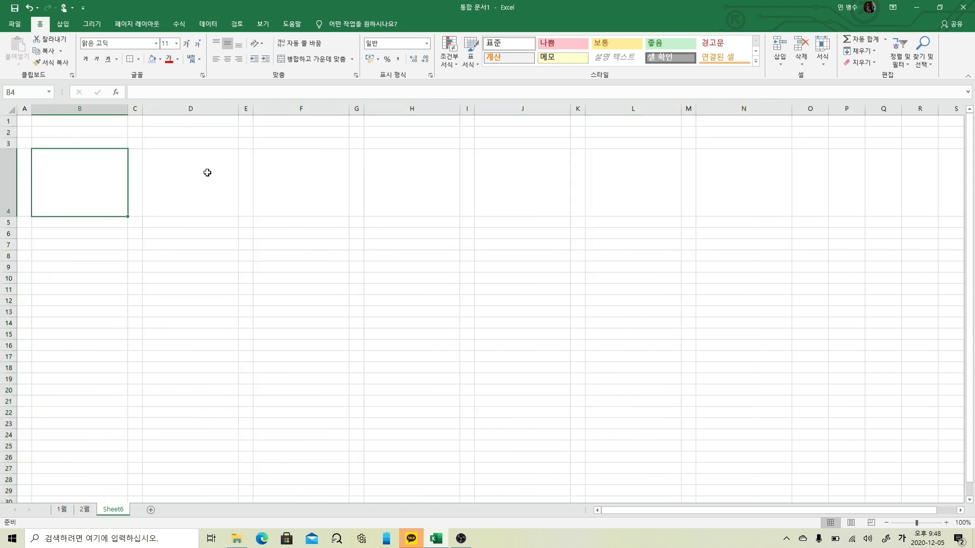
# Merge and centre cells A2:B2 on Sheet6 and enter the weekday heading 일.
pyautogui.click(28, 133)
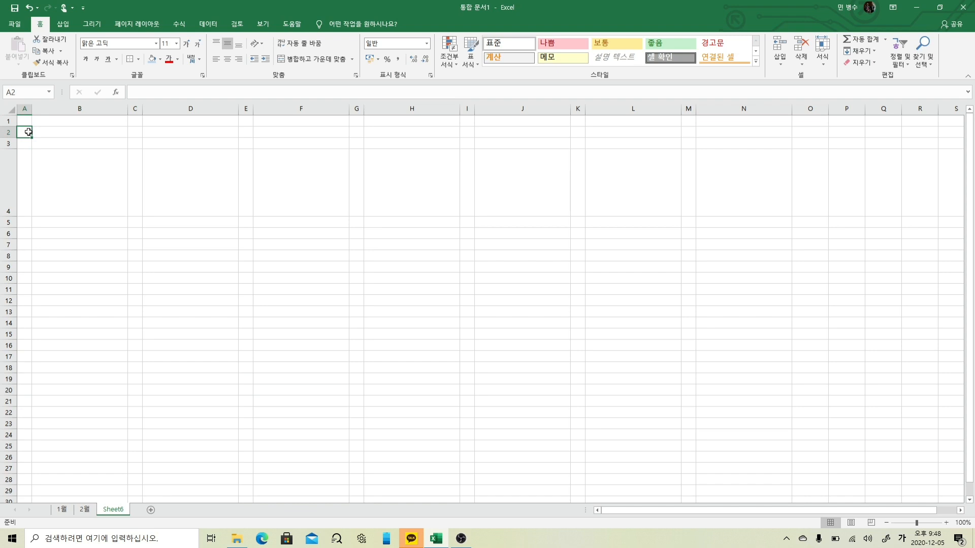
pyautogui.moveTo(28, 132); pyautogui.dragTo(96, 135)
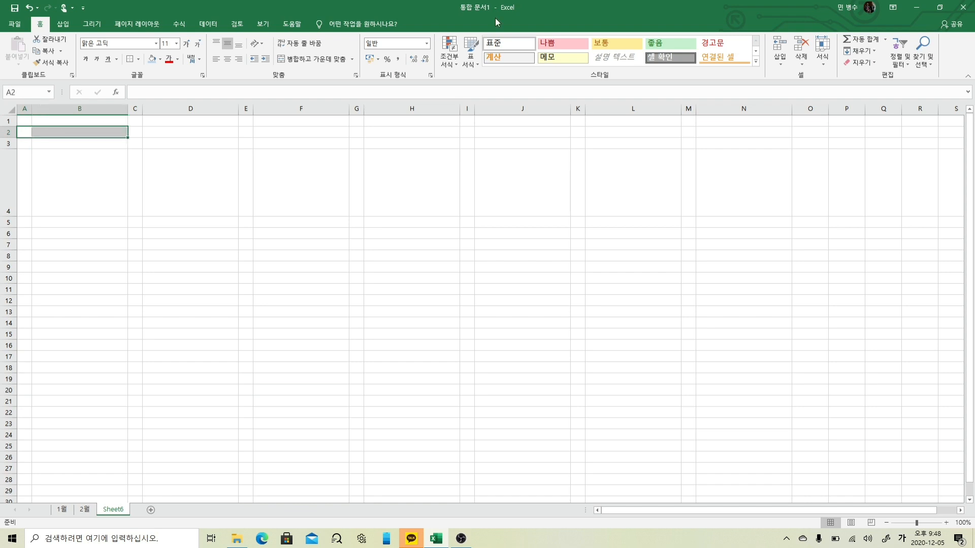
pyautogui.click(307, 59)
pyautogui.write('일')
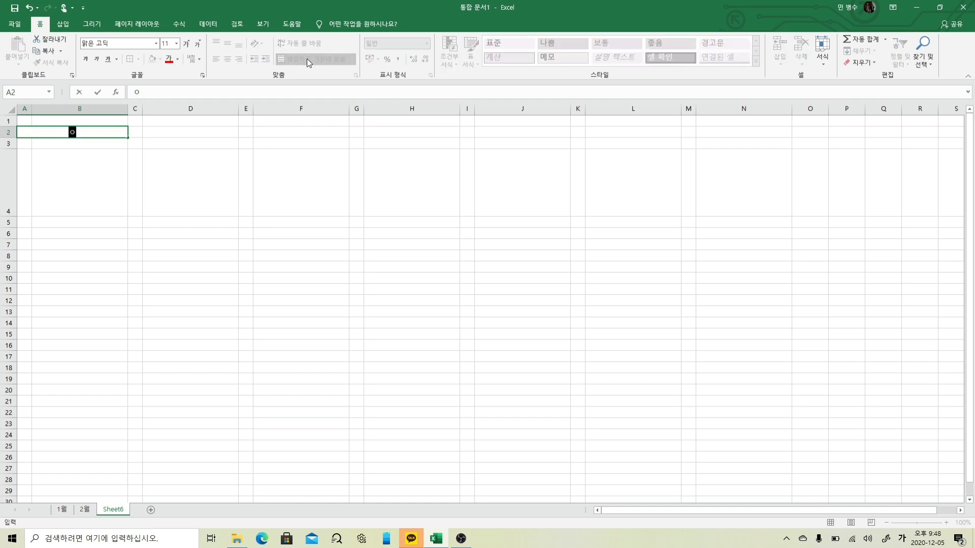
pyautogui.press('Return')
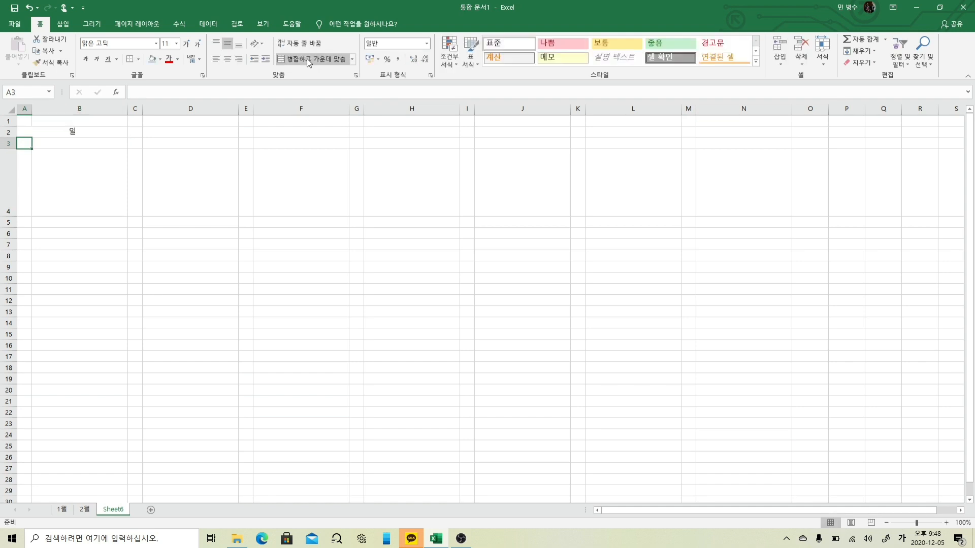
# Autofill the merged 일 heading across row 2 through column N to create the weekday headings 월 to 토.
pyautogui.click(119, 134)
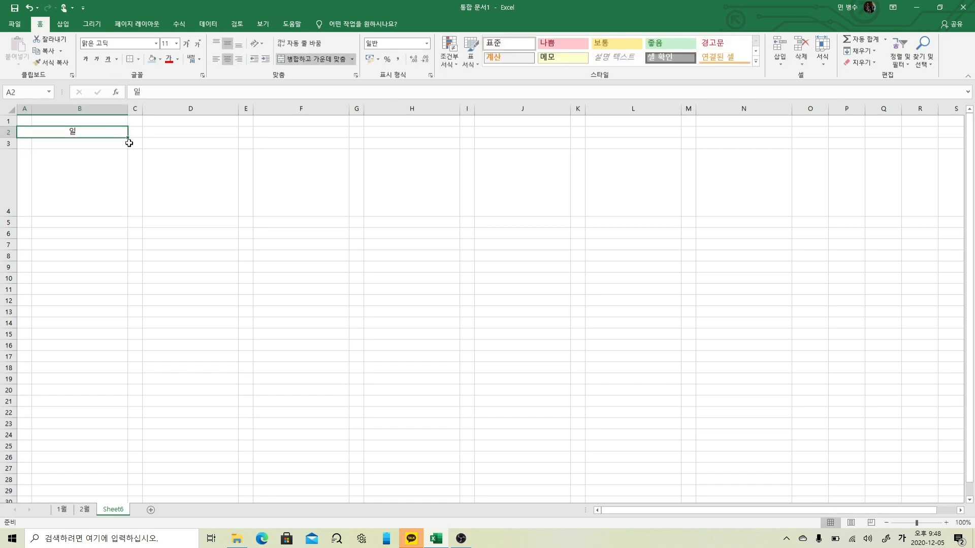
pyautogui.moveTo(129, 138); pyautogui.dragTo(129, 138)
pyautogui.moveTo(128, 138); pyautogui.dragTo(128, 138)
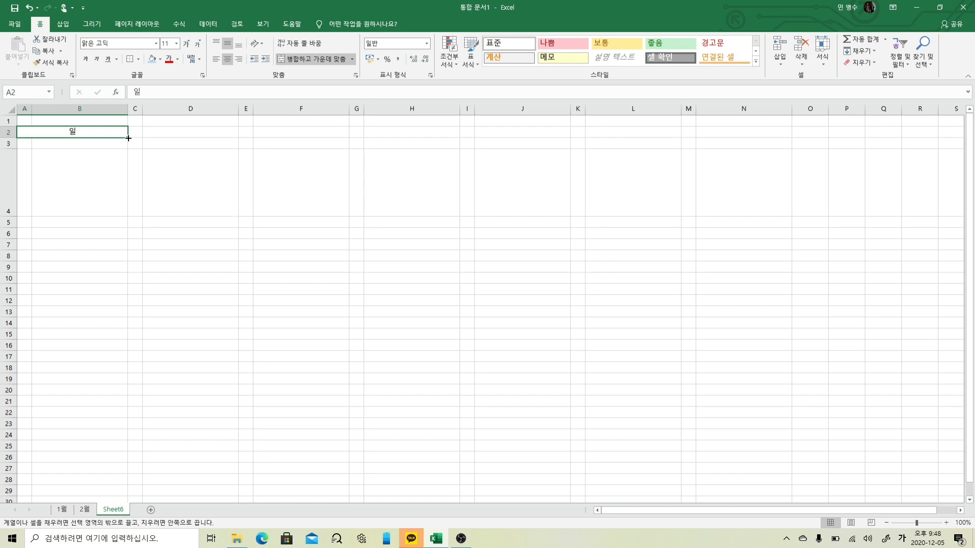
pyautogui.moveTo(129, 138); pyautogui.dragTo(739, 139)
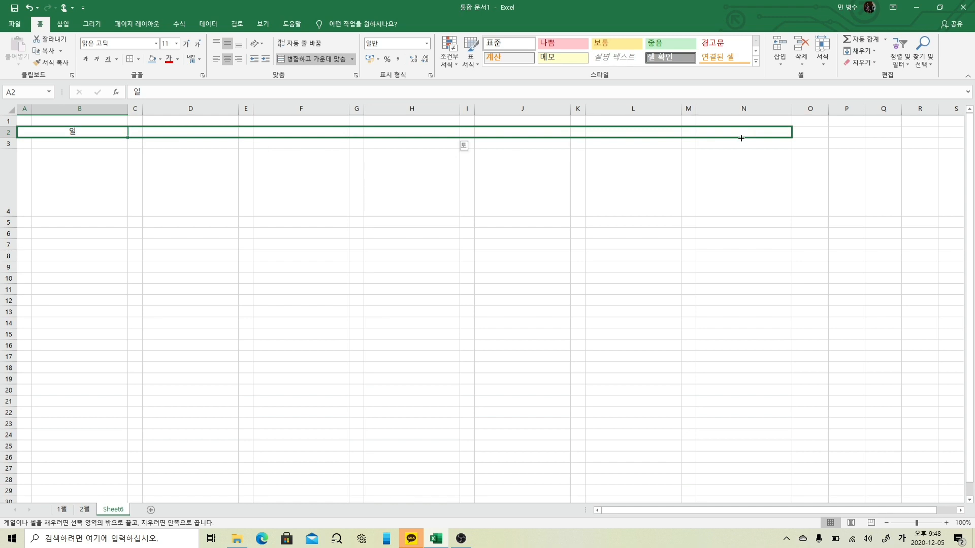
pyautogui.moveTo(742, 138); pyautogui.dragTo(740, 137)
pyautogui.click(760, 184)
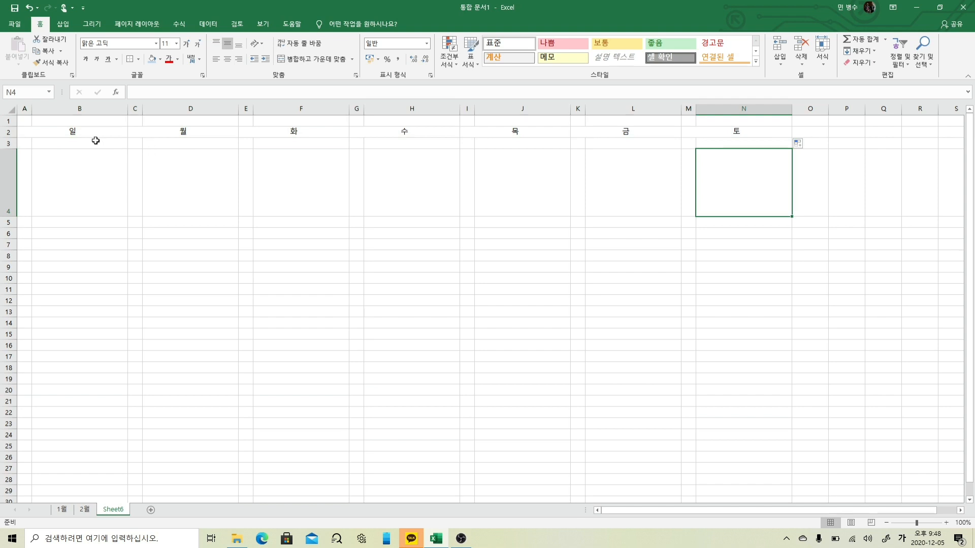
# Fill the 일 heading with red and the 토 heading with light blue.
pyautogui.click(67, 130)
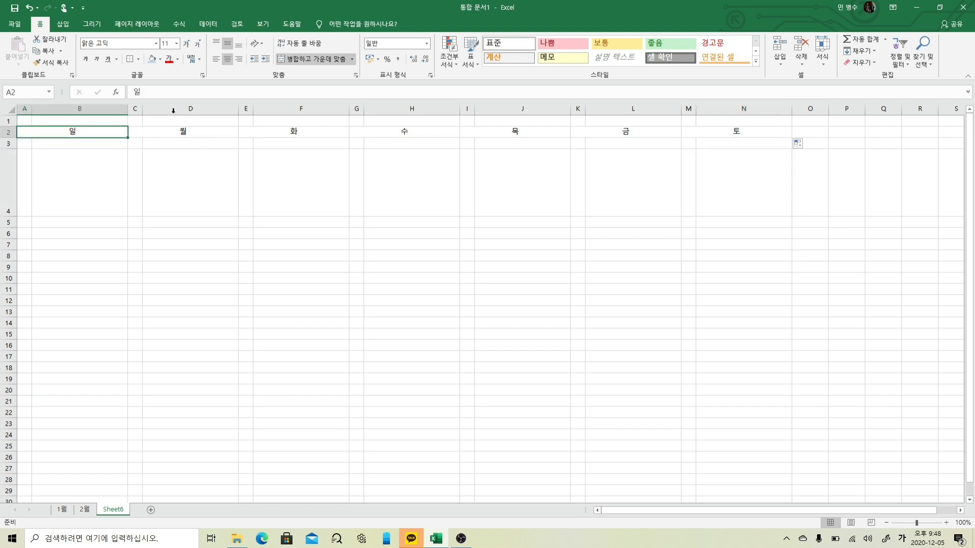
pyautogui.click(160, 60)
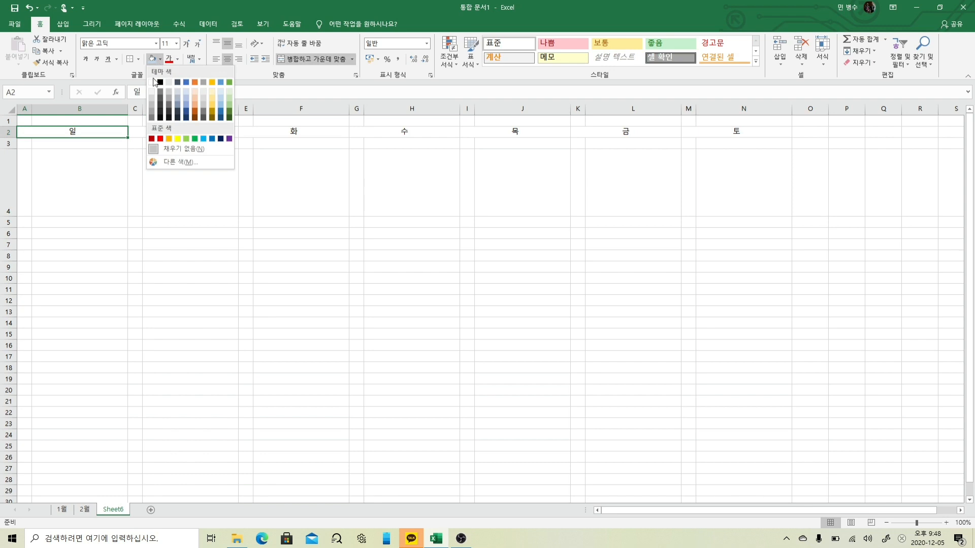
pyautogui.click(159, 140)
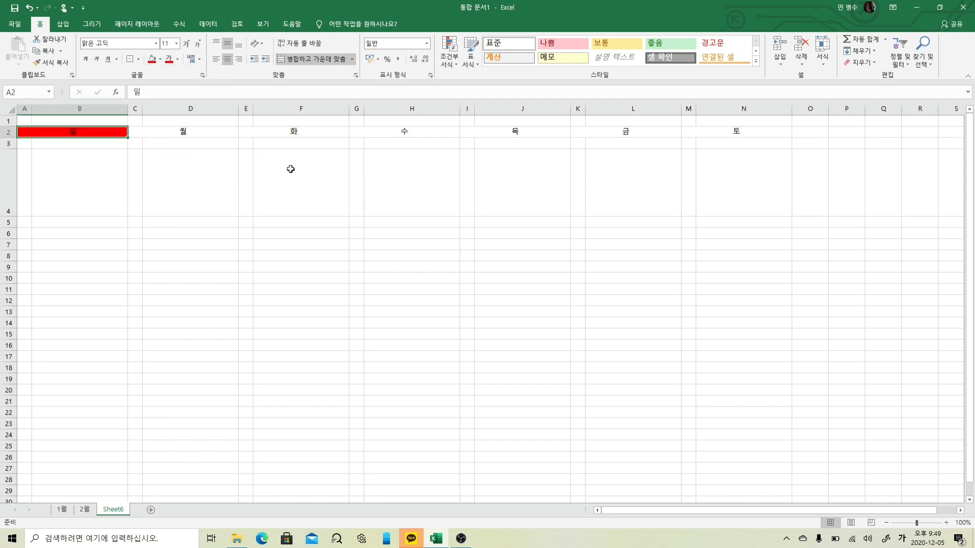
pyautogui.click(750, 133)
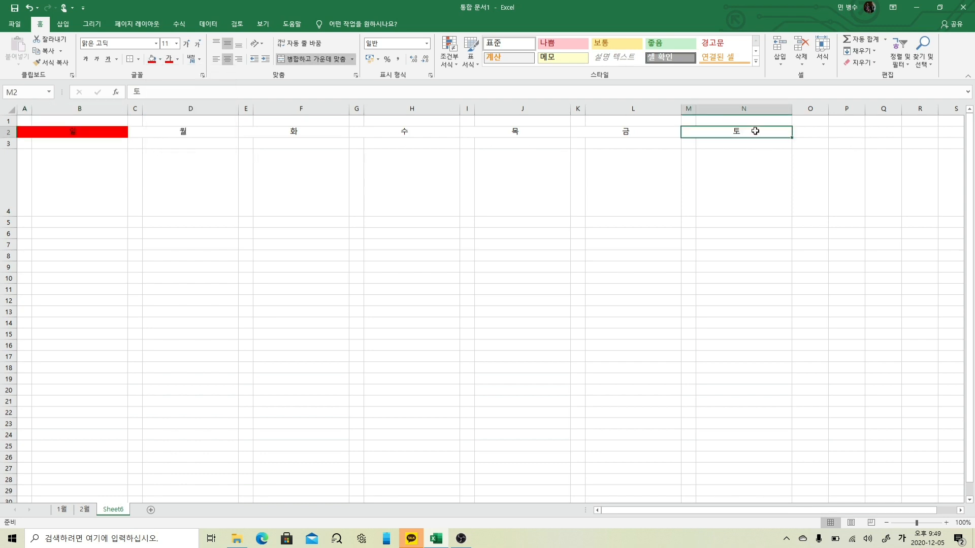
pyautogui.click(160, 59)
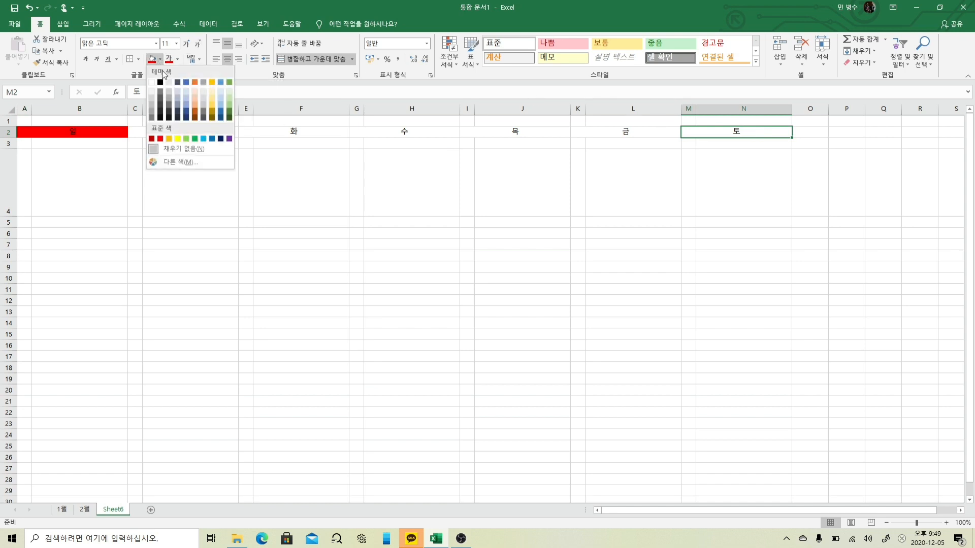
pyautogui.click(187, 108)
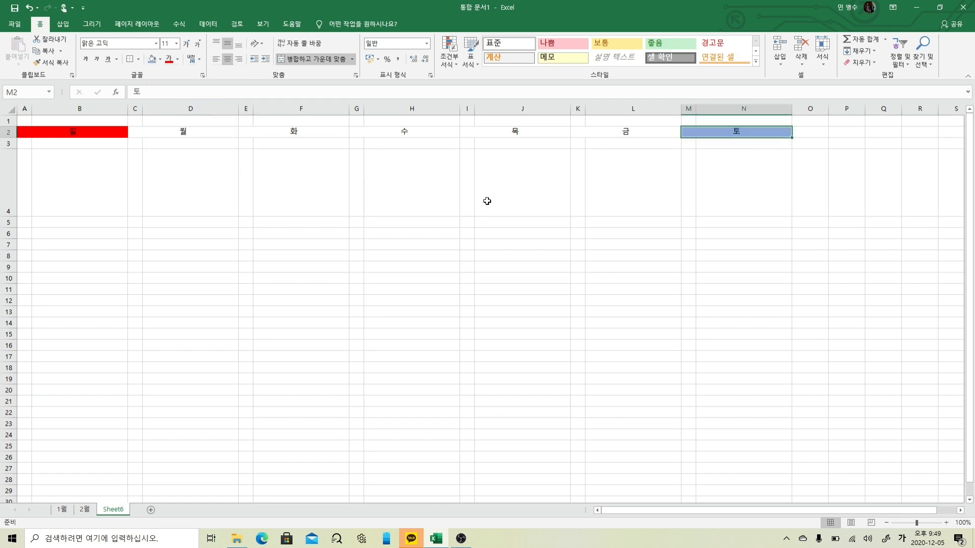
pyautogui.click(495, 203)
# Fill the weekday headings 월 through 금 in row 2 with light gold.
pyautogui.moveTo(137, 131); pyautogui.dragTo(632, 130)
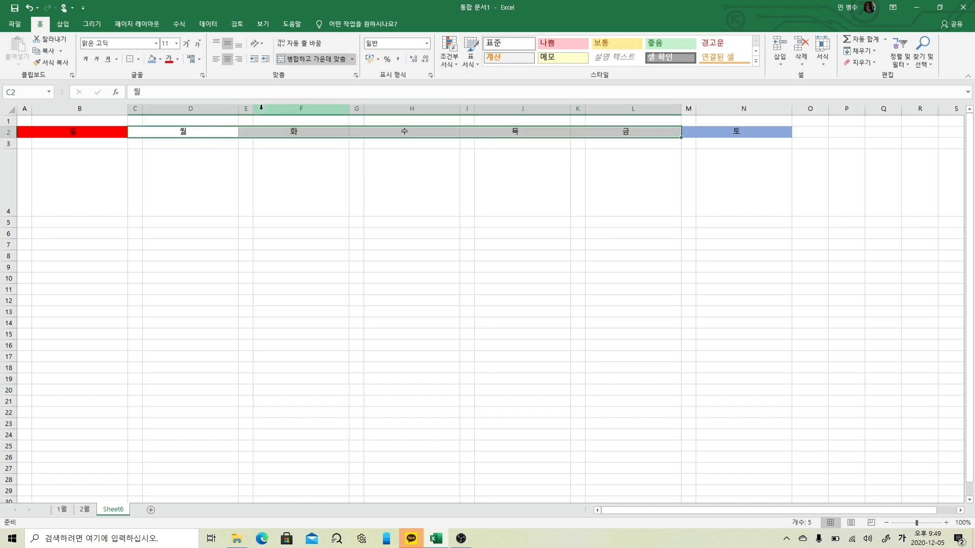
pyautogui.click(160, 59)
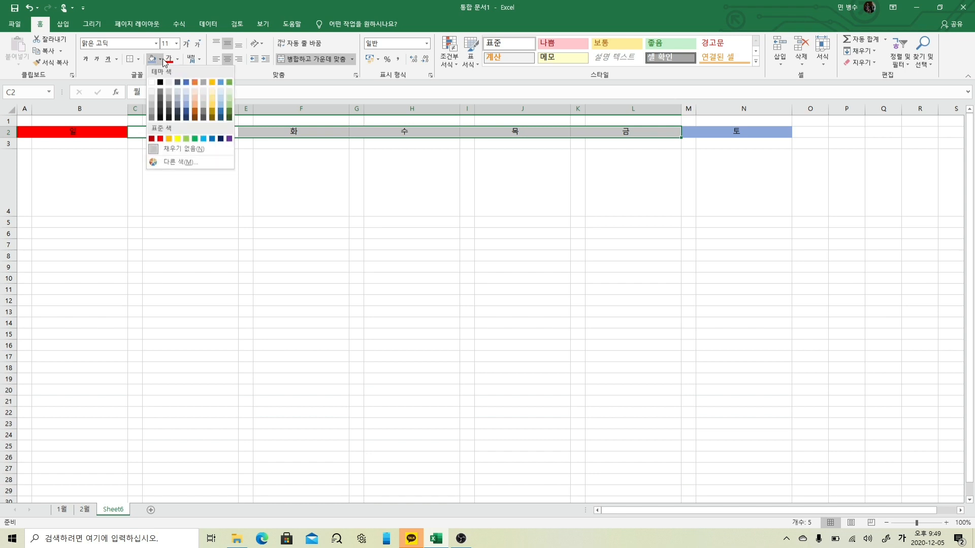
pyautogui.click(214, 102)
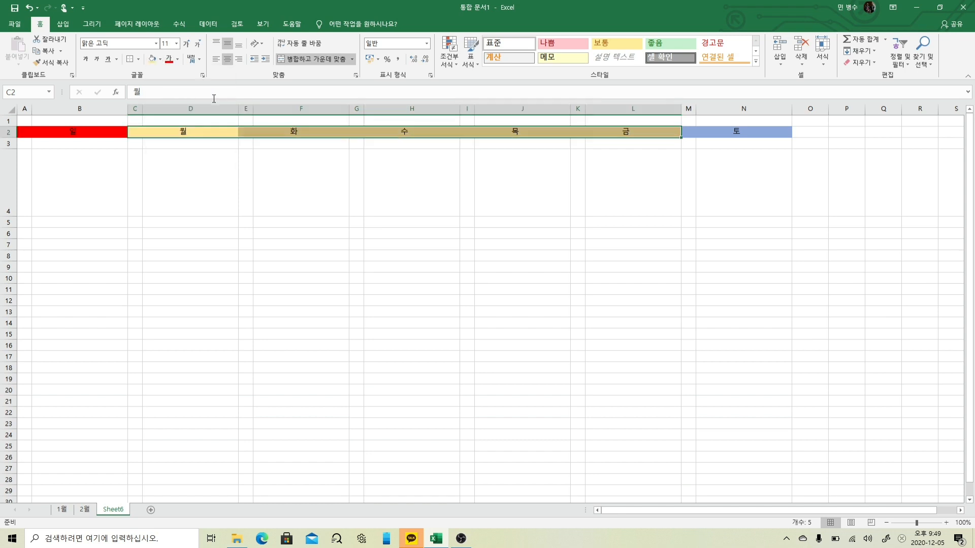
pyautogui.click(606, 185)
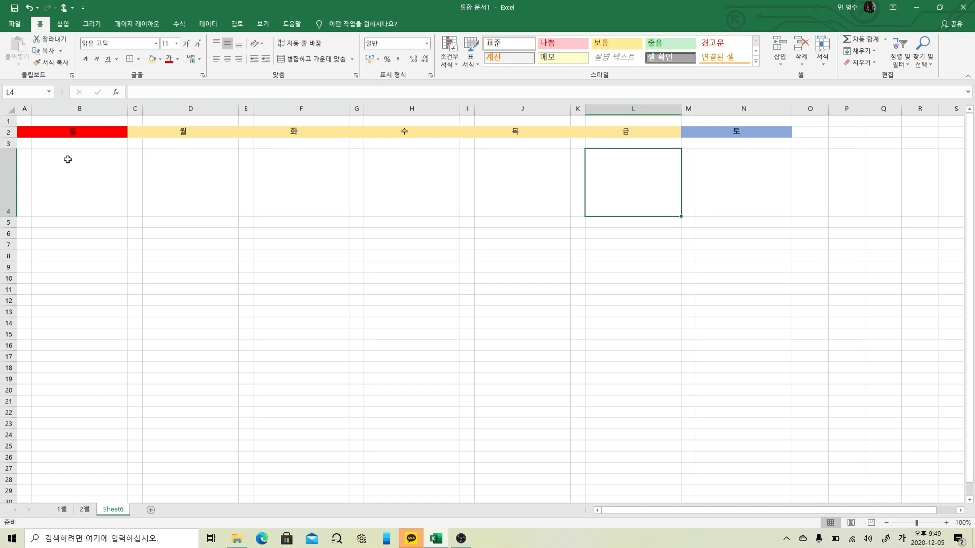
# Merge and centre cells A1:N1, enter the title 2021년 1월, and select the title cell.
pyautogui.click(22, 144)
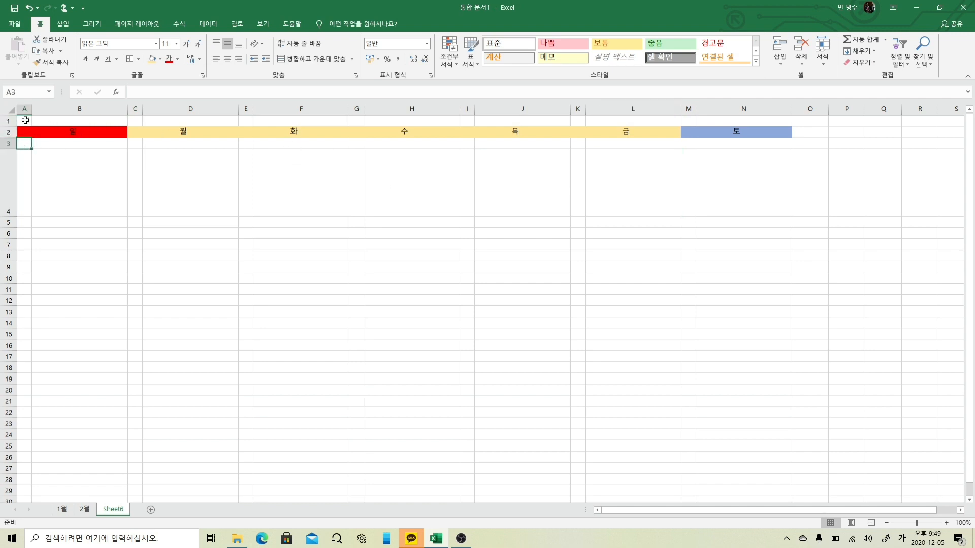
pyautogui.moveTo(26, 120); pyautogui.dragTo(740, 124)
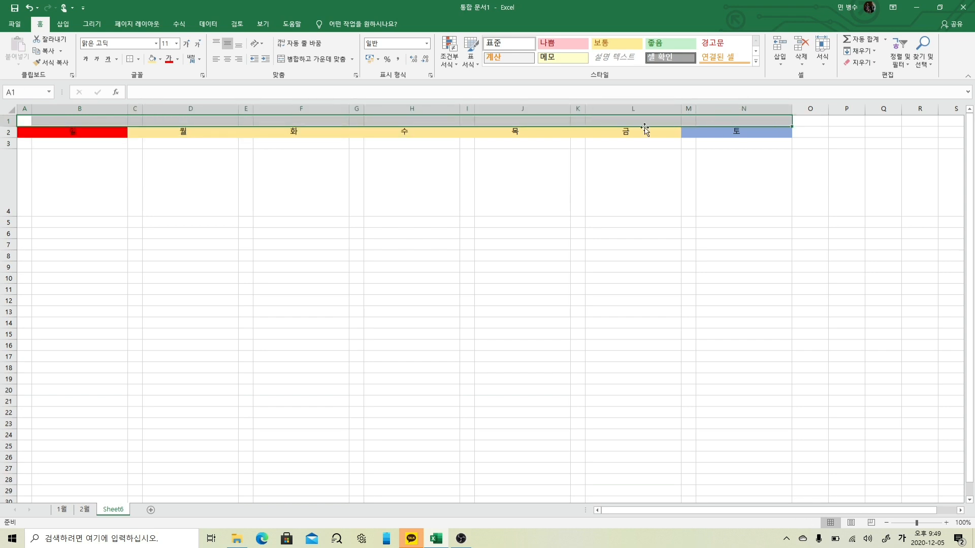
pyautogui.click(336, 58)
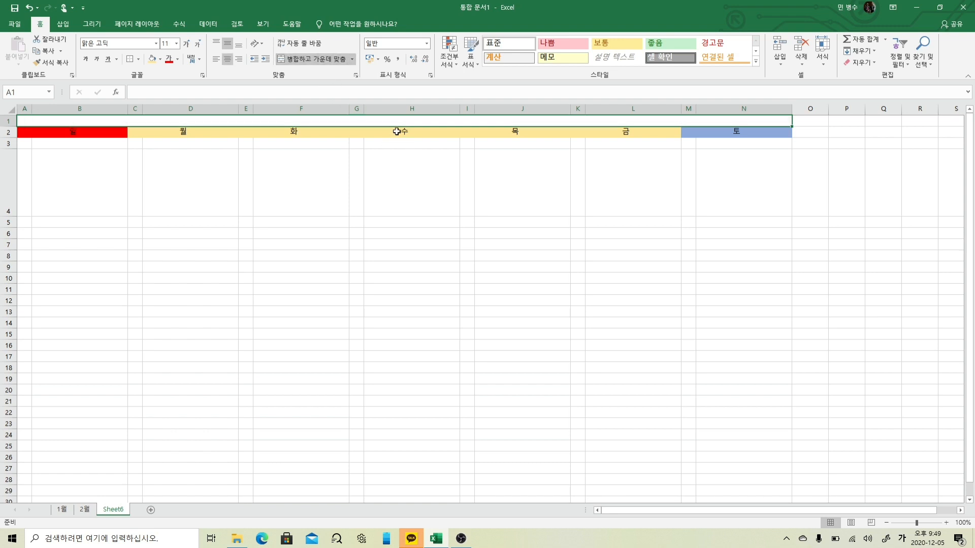
pyautogui.write('2021')
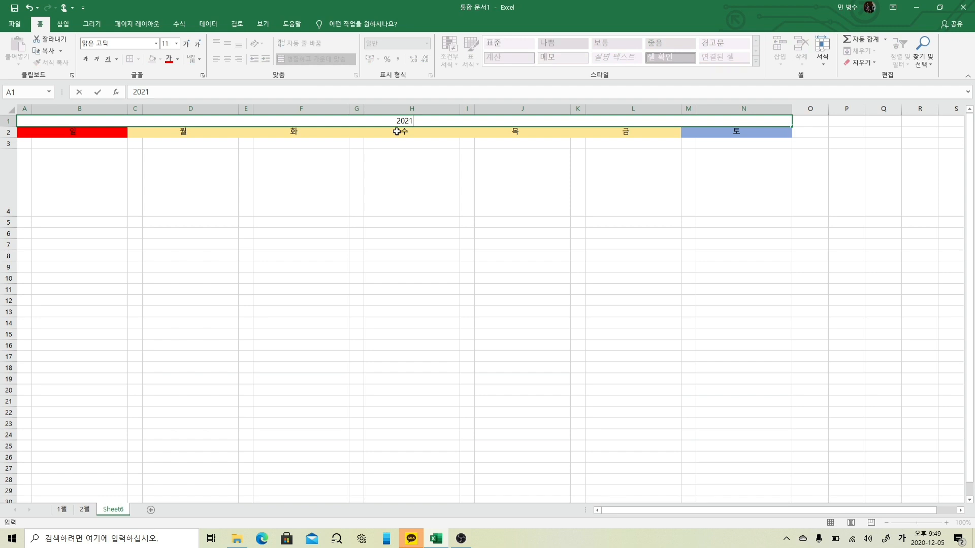
pyautogui.write('년 1월')
pyautogui.press('Return')
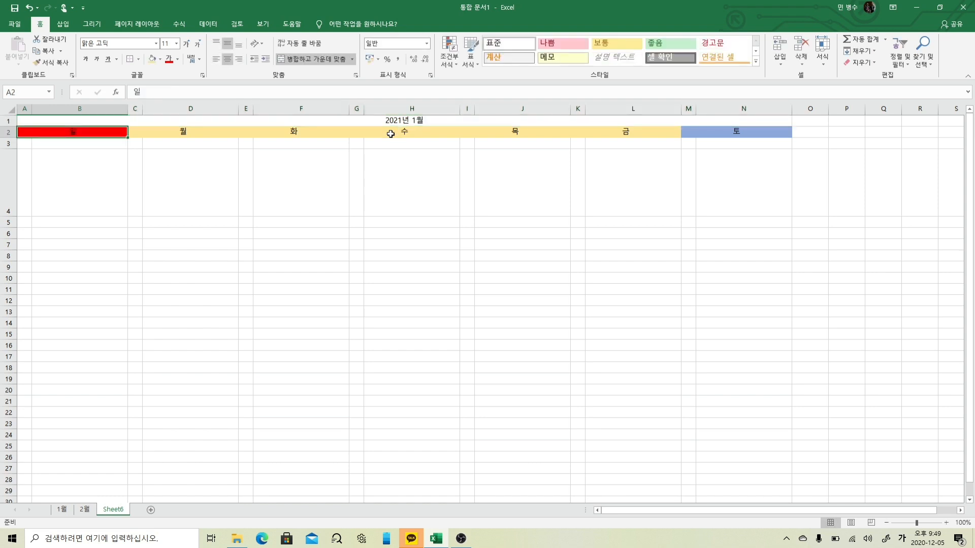
pyautogui.click(350, 124)
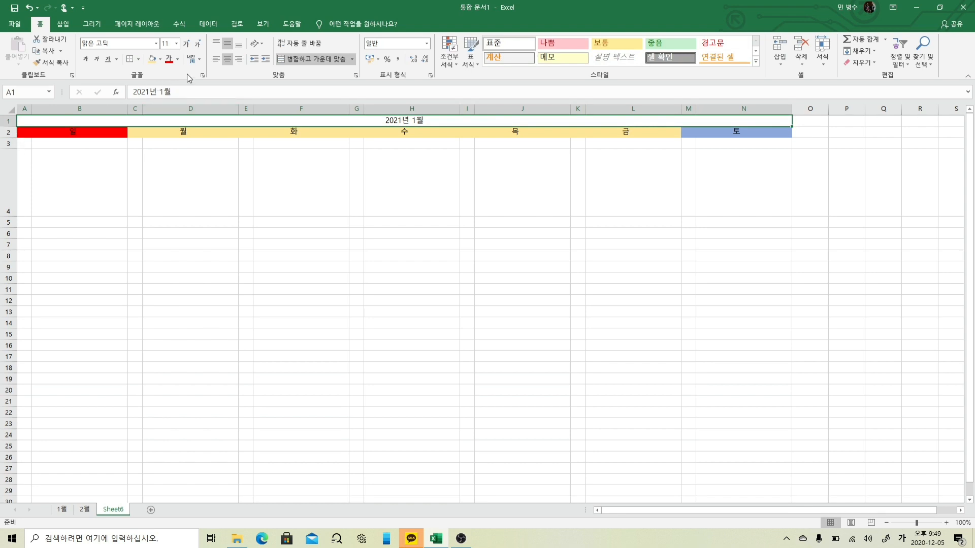
# Set the font size of the 2021년 1월 title to 24.
pyautogui.click(177, 44)
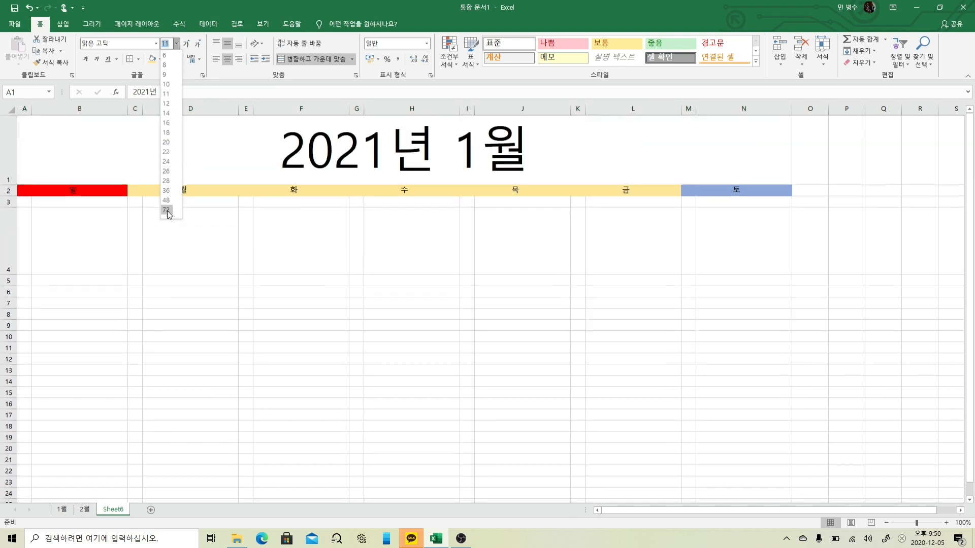
pyautogui.click(170, 156)
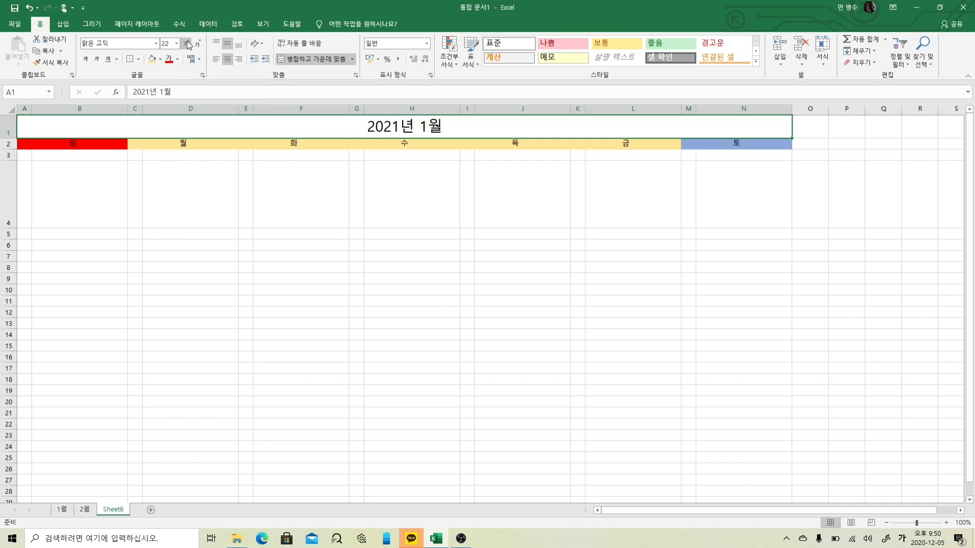
pyautogui.click(188, 45)
pyautogui.click(188, 44)
pyautogui.click(187, 44)
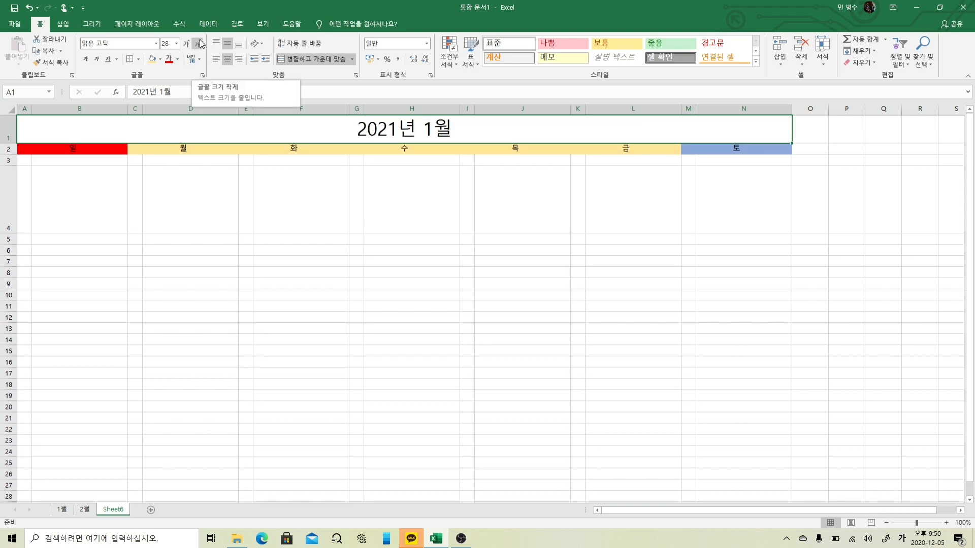
pyautogui.click(198, 44)
pyautogui.click(199, 44)
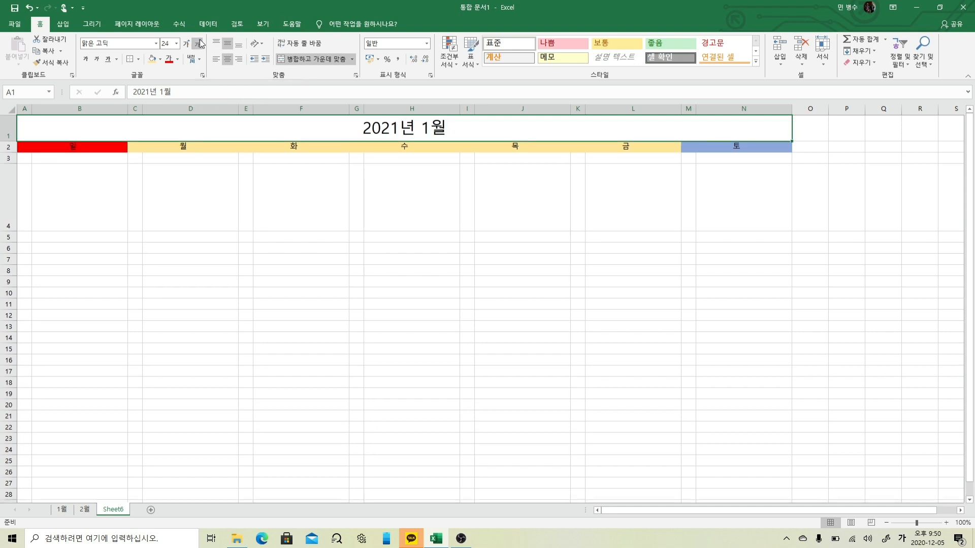
pyautogui.click(196, 276)
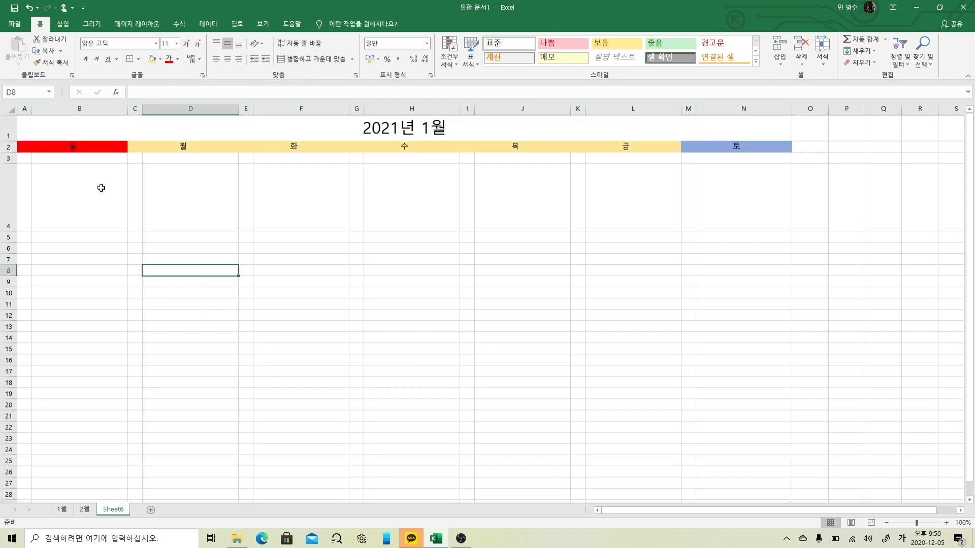
# Apply all borders to the weekday headings in row 2, from 일 to 토.
pyautogui.moveTo(26, 145); pyautogui.dragTo(748, 147)
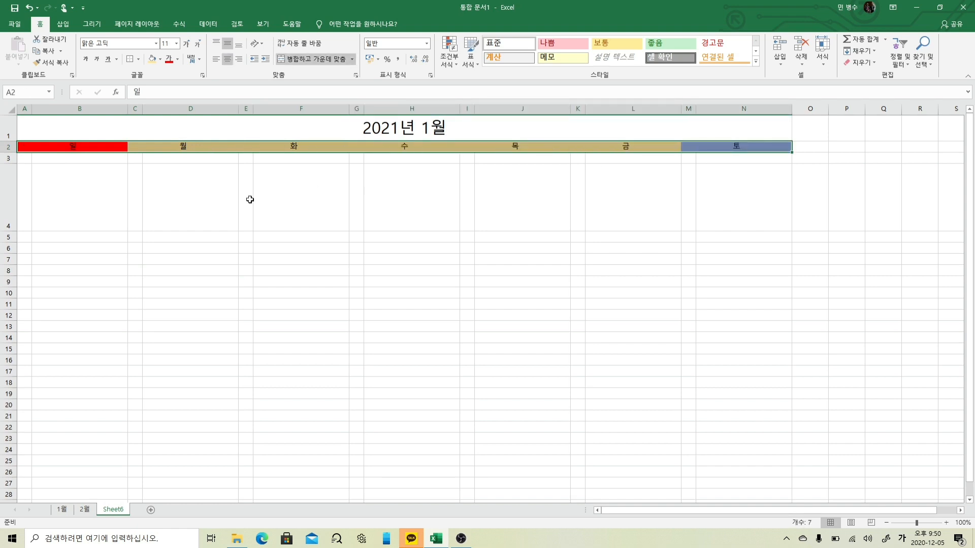
pyautogui.click(139, 60)
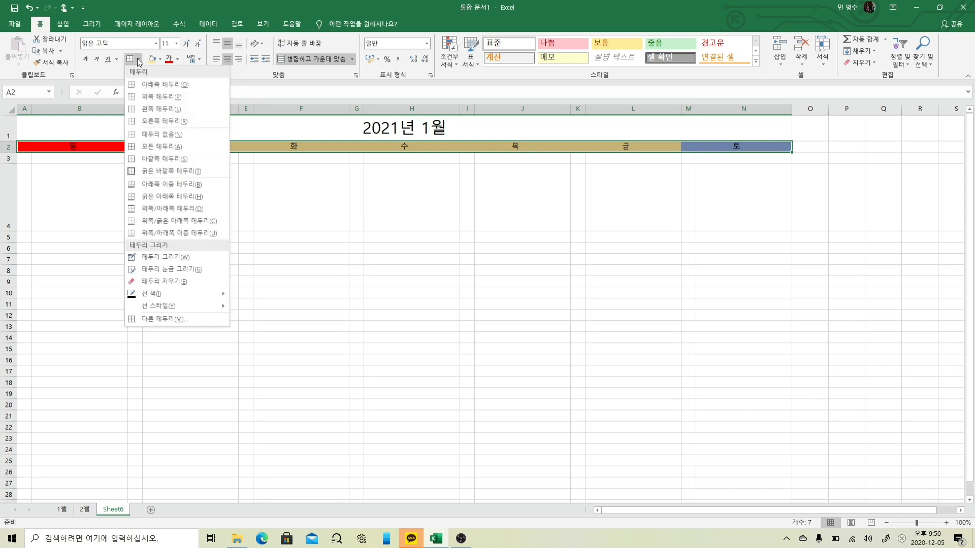
pyautogui.click(165, 150)
pyautogui.click(777, 147)
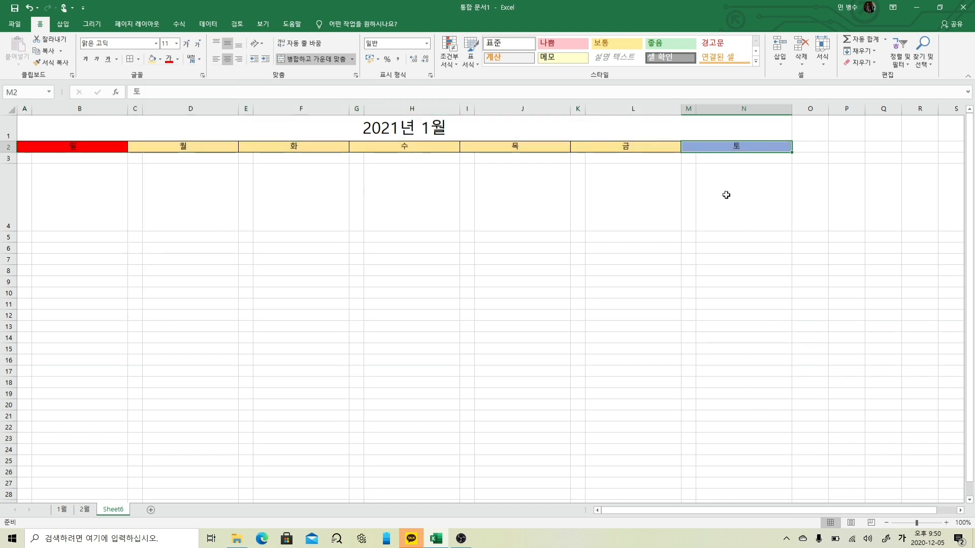
pyautogui.click(726, 195)
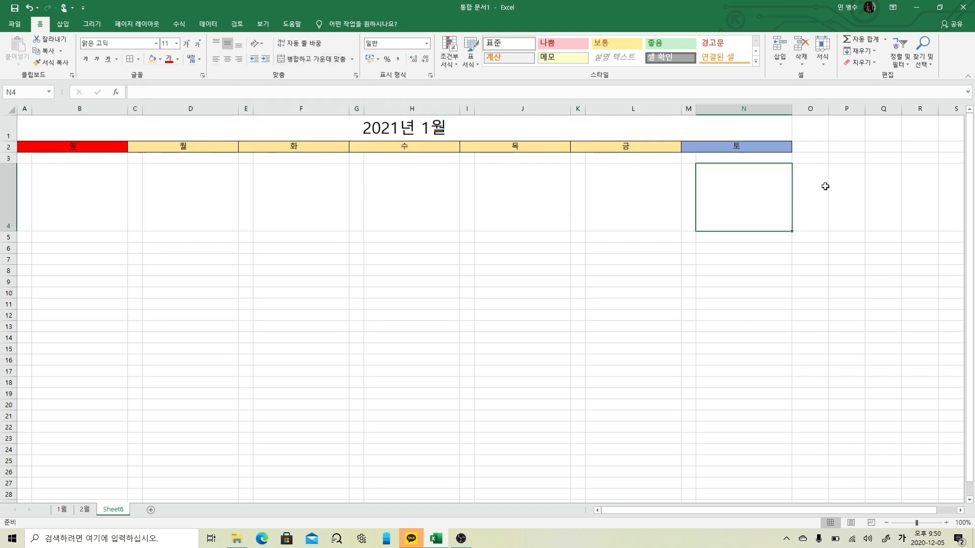
# Centre the contents of the whole date row 3 horizontally.
pyautogui.click(26, 186)
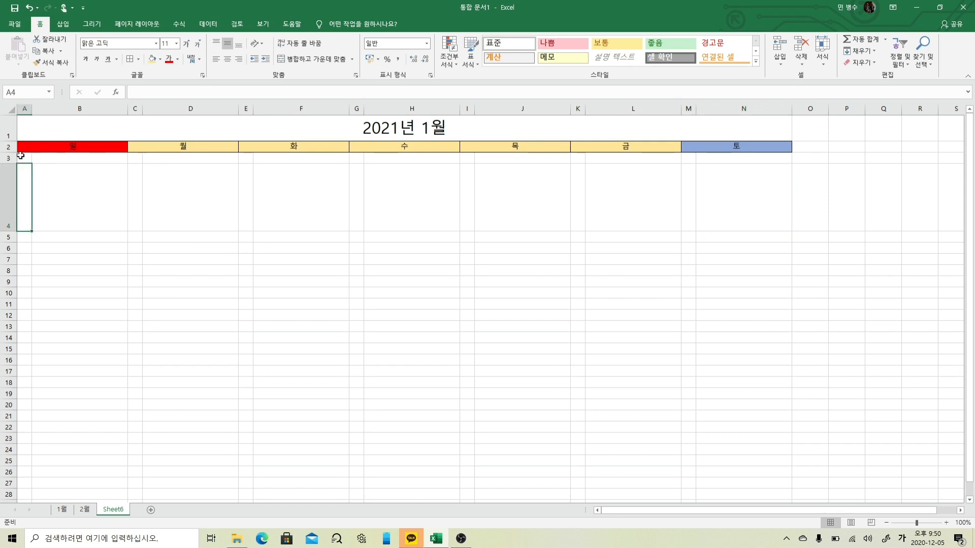
pyautogui.click(21, 155)
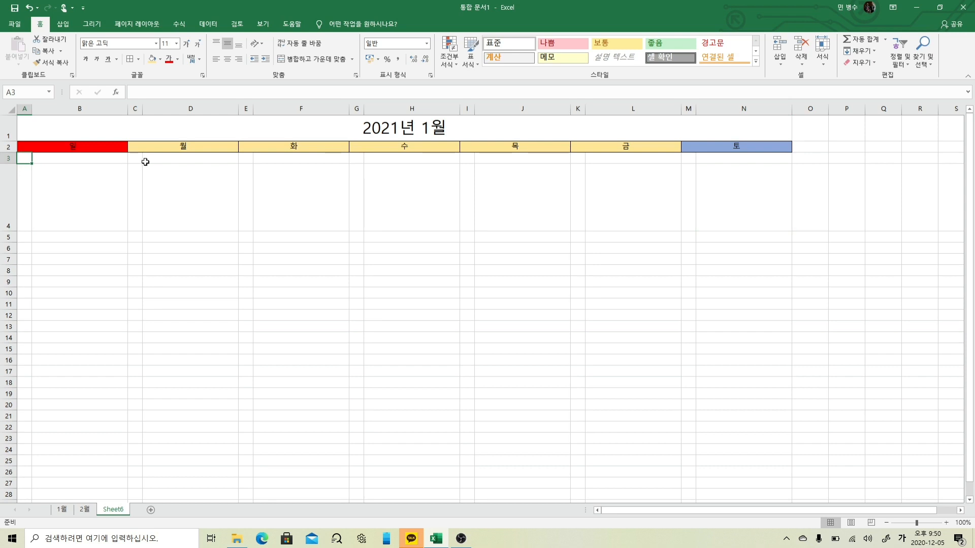
pyautogui.click(7, 158)
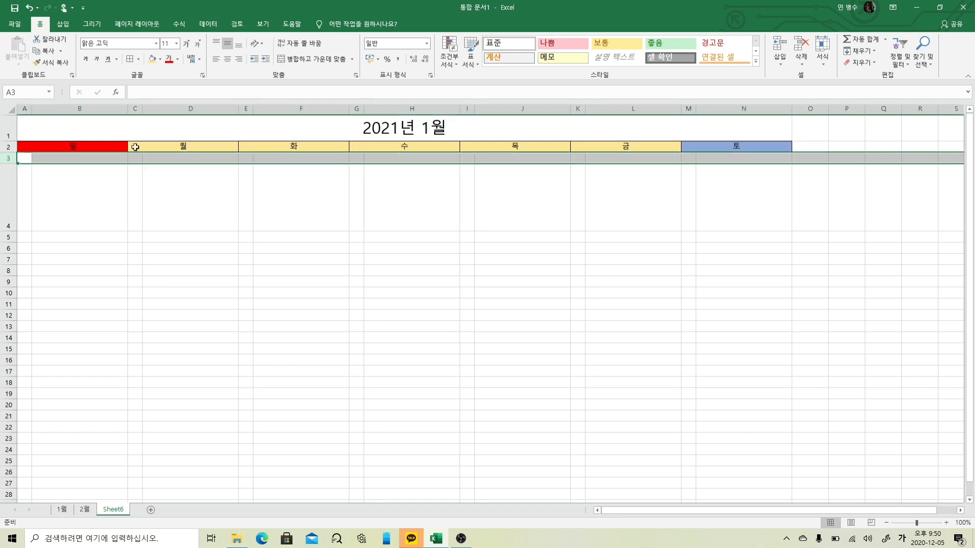
pyautogui.click(227, 59)
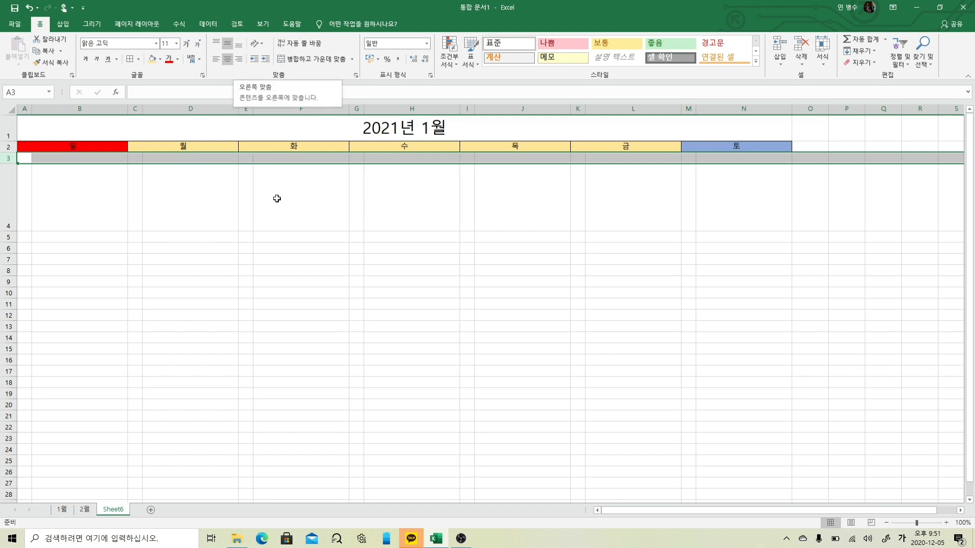
# Align the contents of row 4 to the top and left, and make the row slightly taller.
pyautogui.click(8, 187)
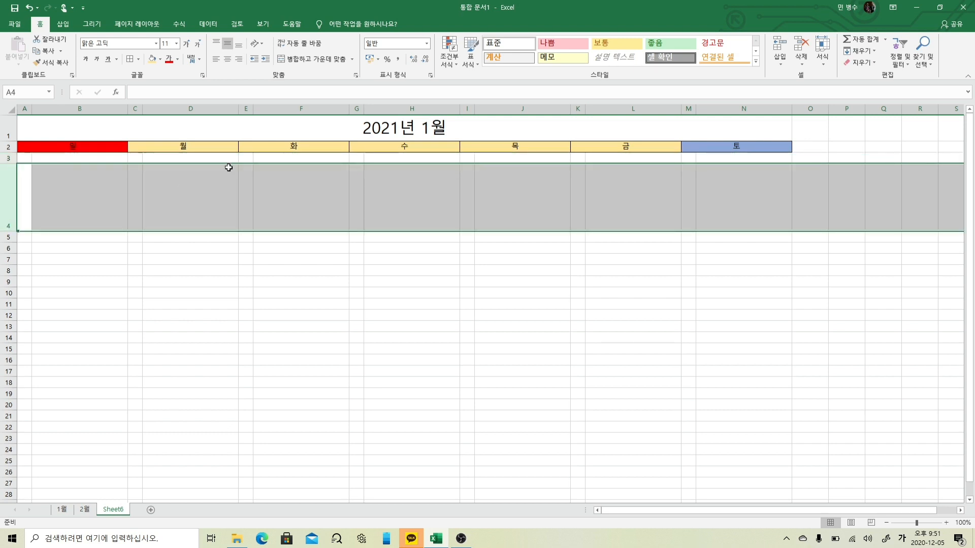
pyautogui.click(228, 43)
pyautogui.click(216, 43)
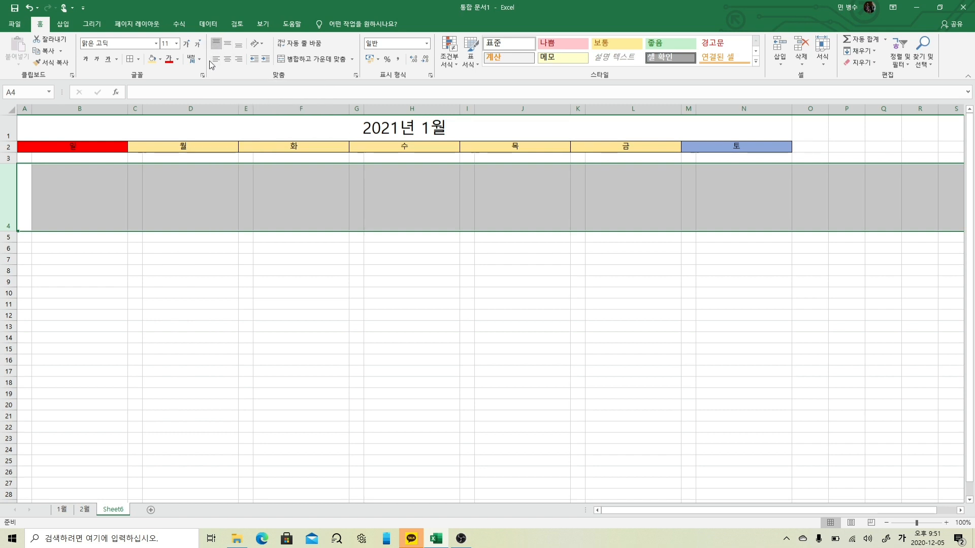
pyautogui.click(228, 59)
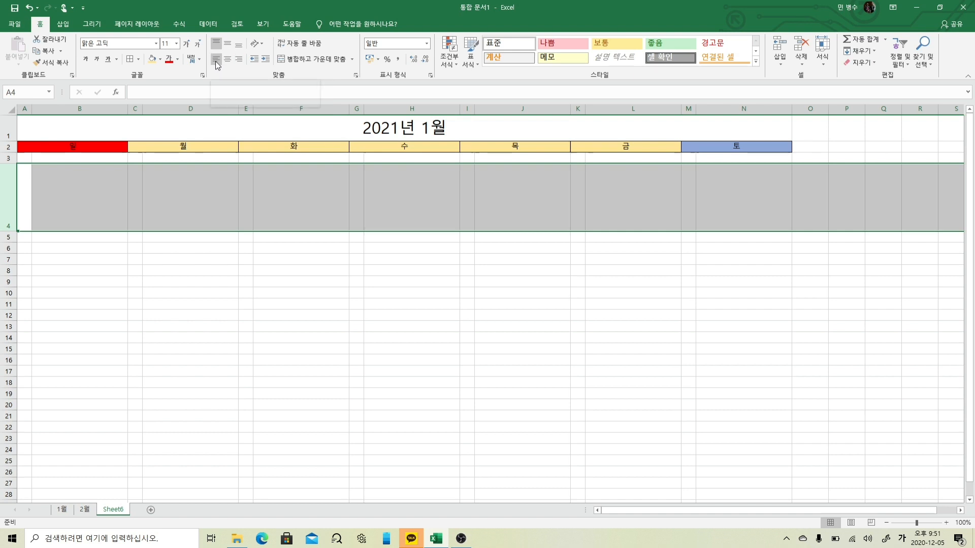
pyautogui.click(216, 61)
pyautogui.moveTo(12, 228); pyautogui.dragTo(11, 245)
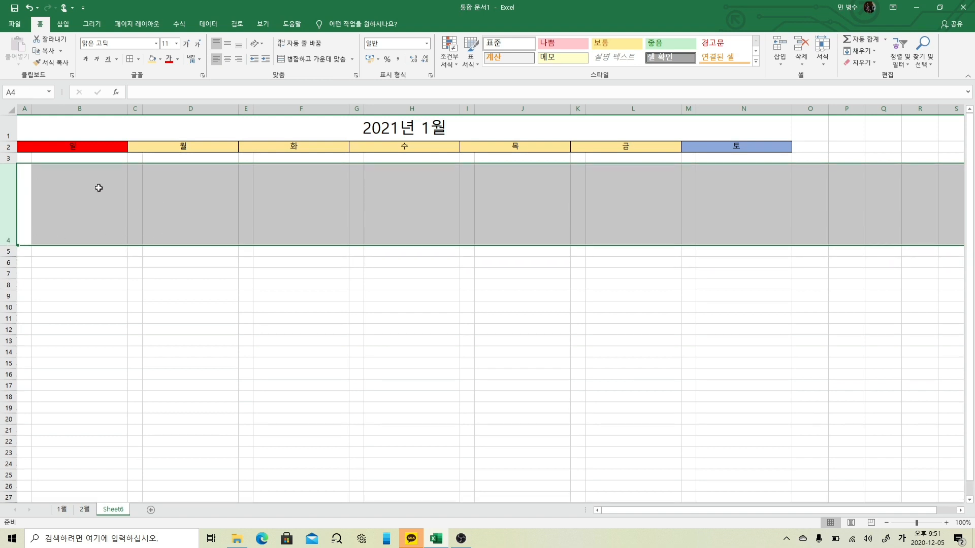
pyautogui.click(290, 217)
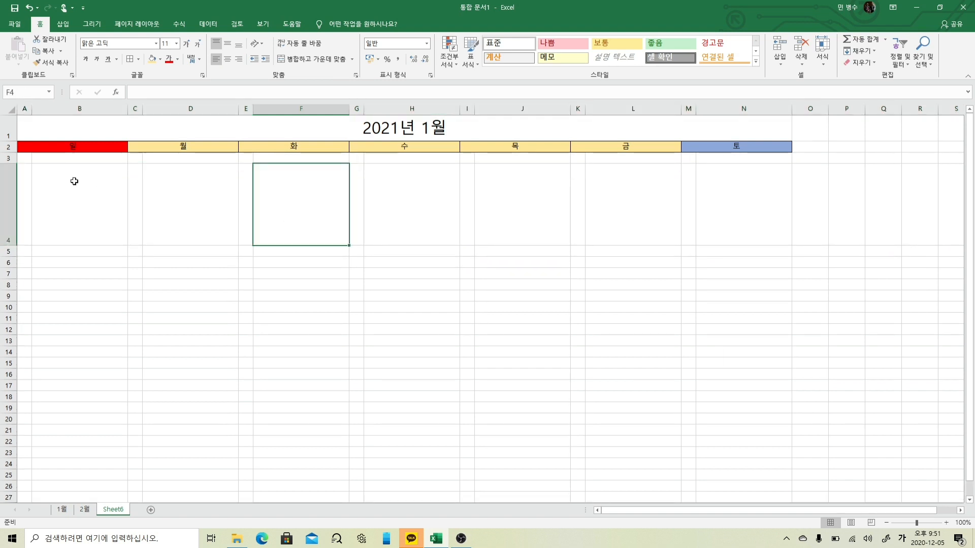
# Enter the date 1 in cell K3 under the 금 heading.
pyautogui.click(20, 158)
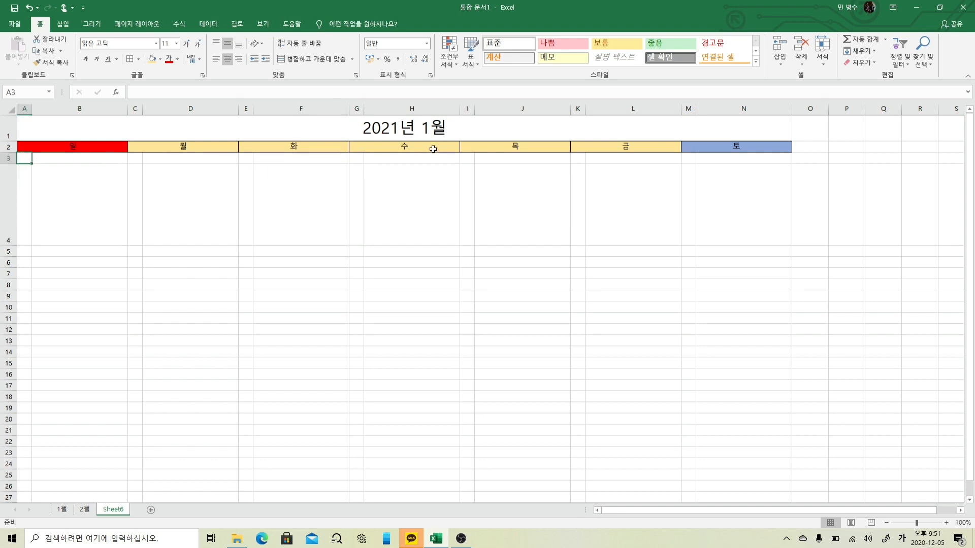
pyautogui.click(575, 156)
pyautogui.write('1')
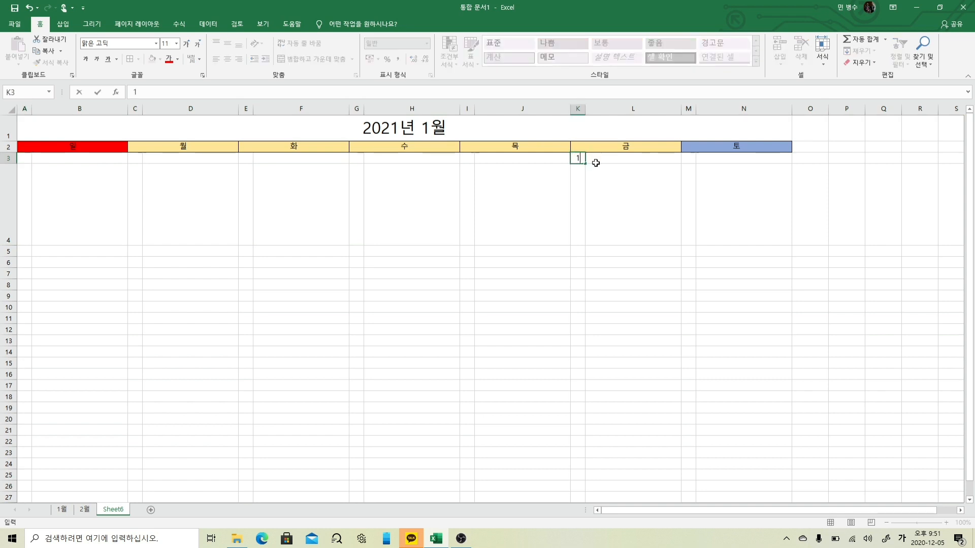
pyautogui.press('Return')
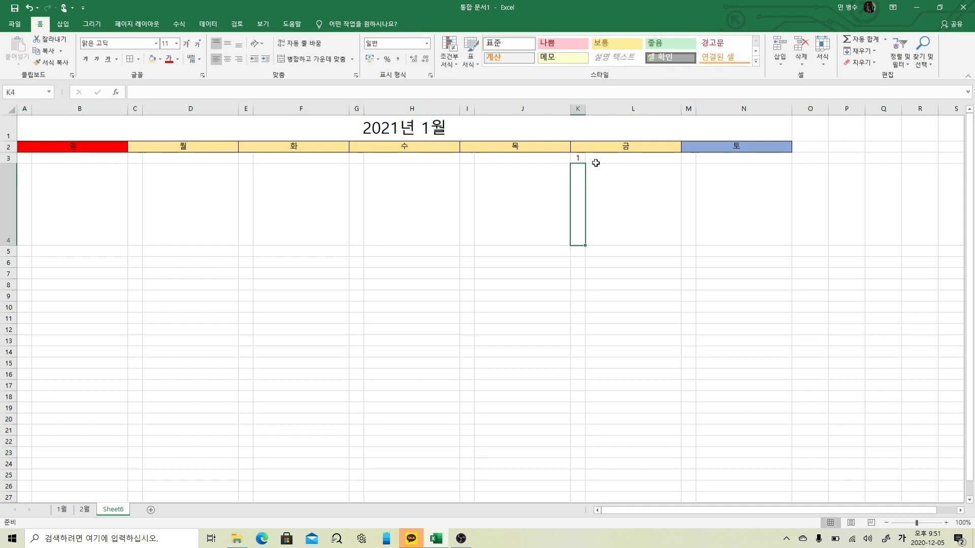
# Enter the formula =K3+1 in cell M3 under the 토 heading.
pyautogui.click(696, 159)
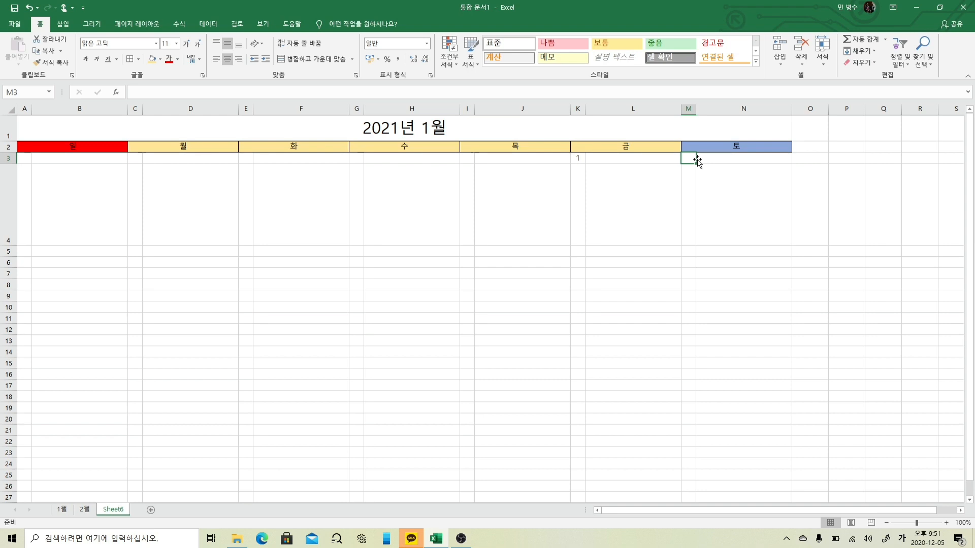
pyautogui.write('=')
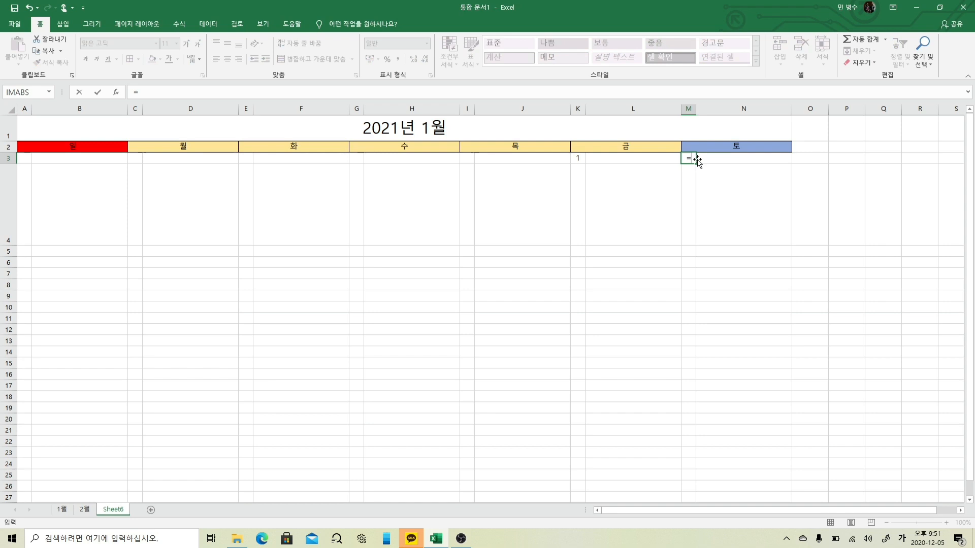
pyautogui.click(577, 159)
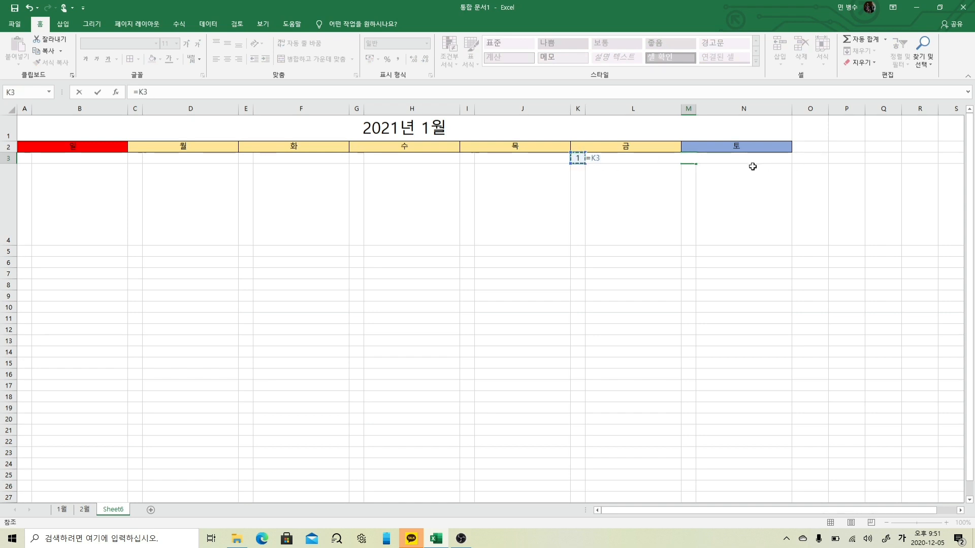
pyautogui.write('+1')
pyautogui.press('Return')
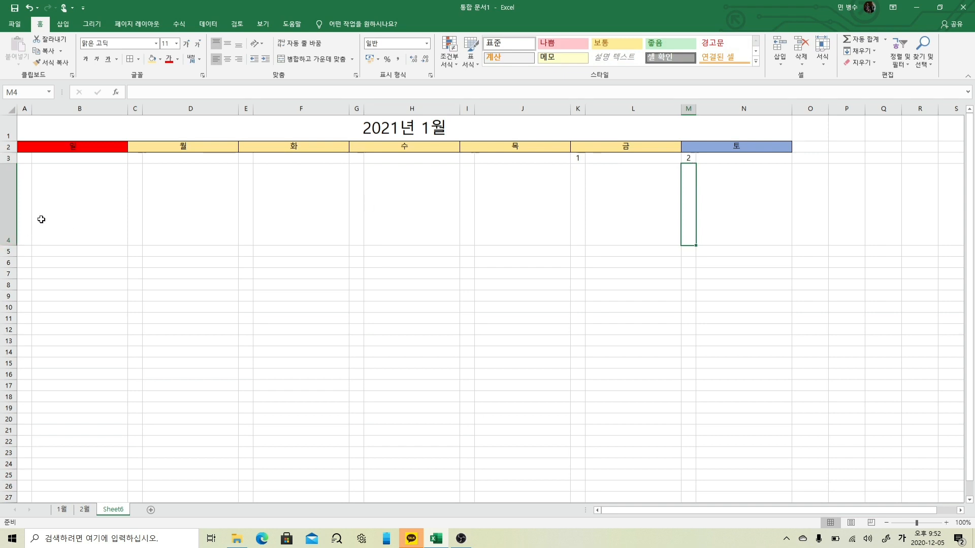
# Copy only the cell range A3:N4 to the range starting at A5.
pyautogui.click(7, 159)
pyautogui.moveTo(8, 158); pyautogui.dragTo(8, 195)
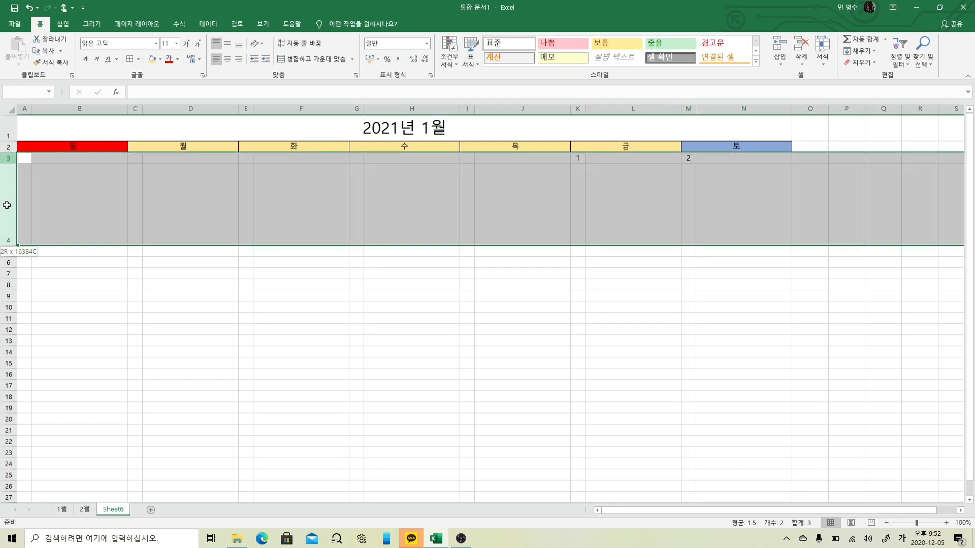
pyautogui.click(140, 188)
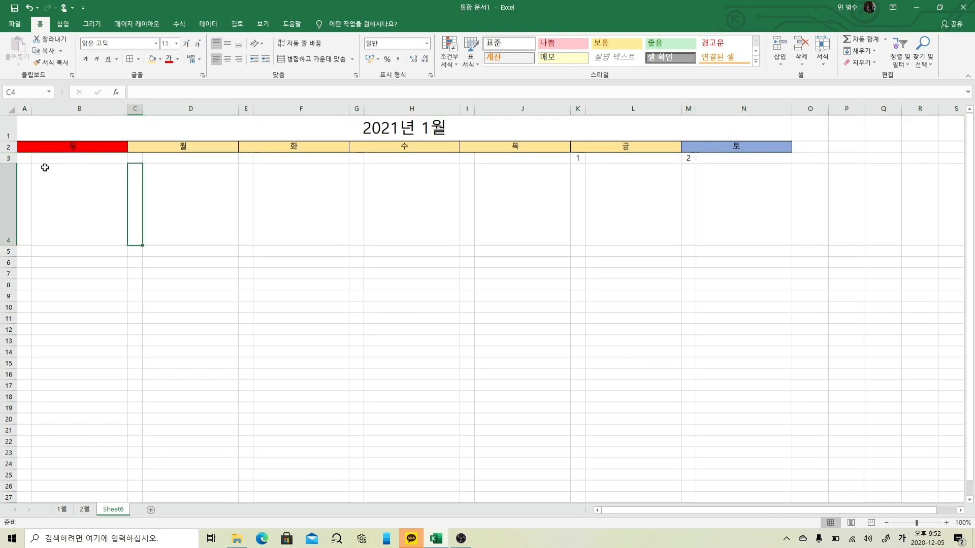
pyautogui.moveTo(21, 160); pyautogui.dragTo(784, 252)
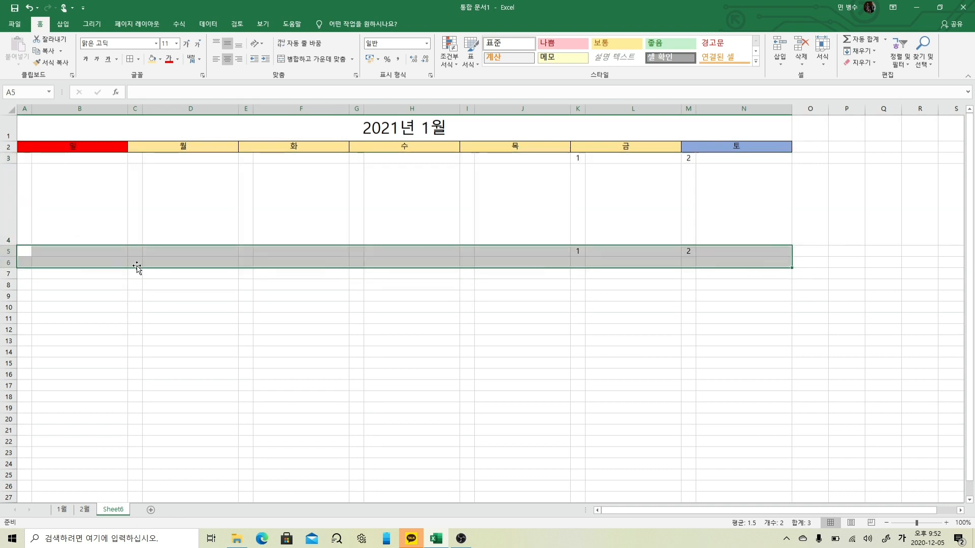
# Copy the entire rows 3 and 4, including their heights, onto rows 5 and 6.
pyautogui.click(7, 158)
pyautogui.moveTo(8, 158); pyautogui.dragTo(5, 198)
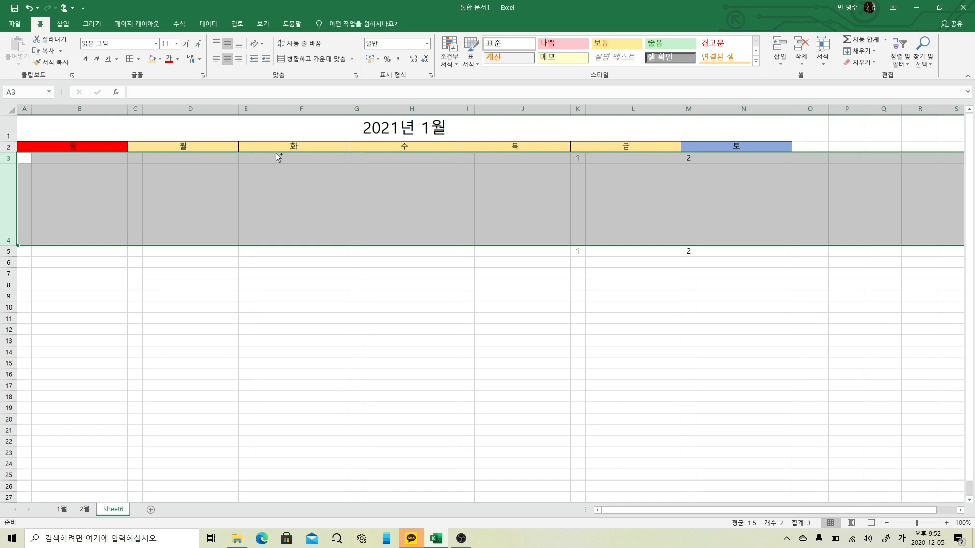
pyautogui.moveTo(276, 153); pyautogui.dragTo(252, 253)
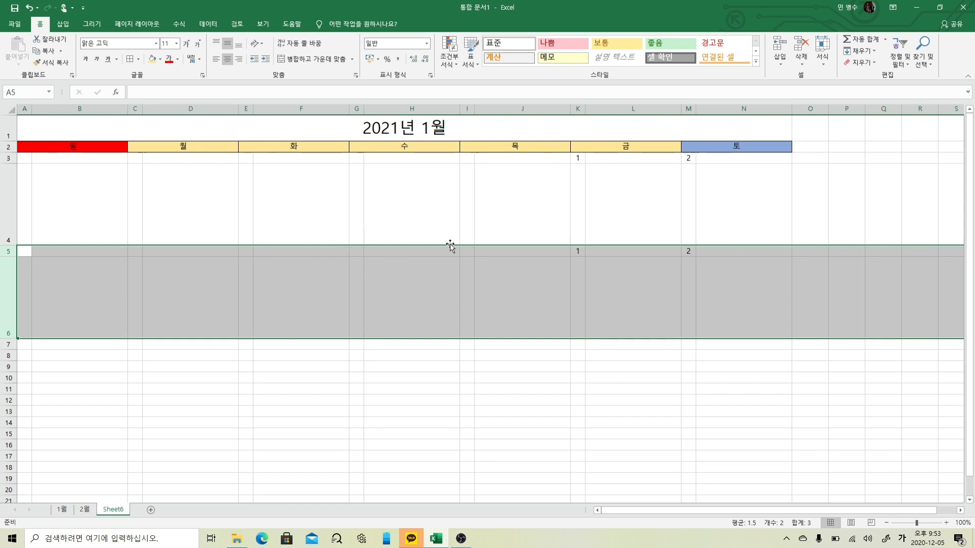
# Enter the formula =M3+1 in cell A5 to continue the dates in the second week.
pyautogui.click(27, 254)
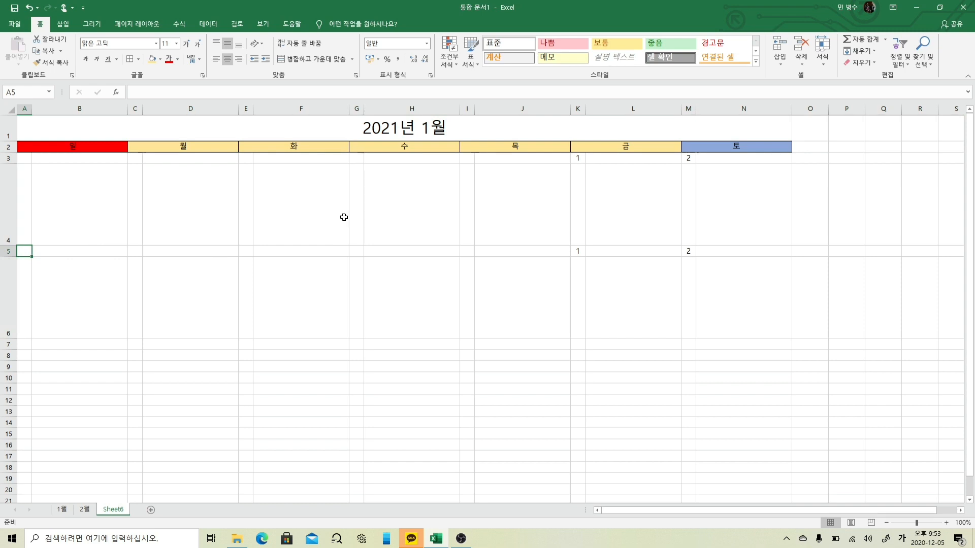
pyautogui.write('=')
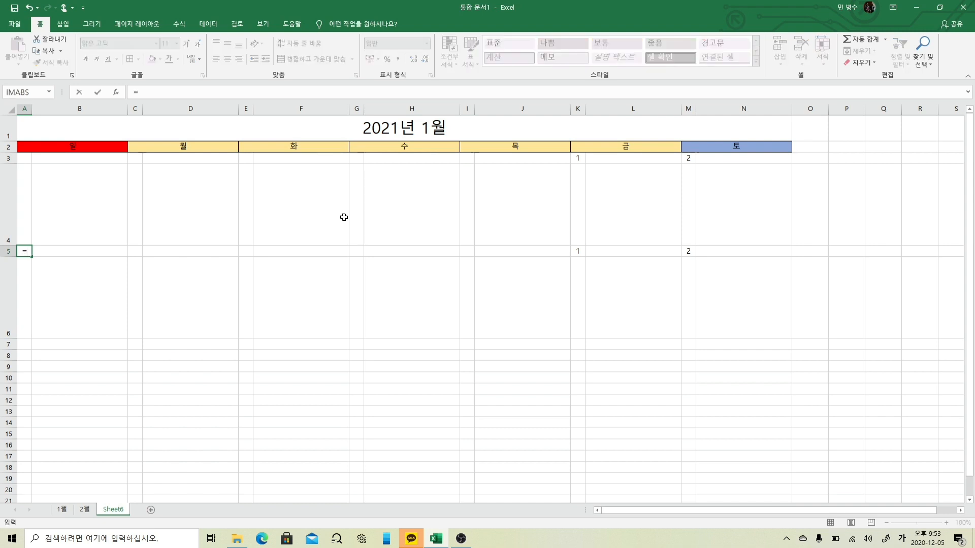
pyautogui.click(688, 160)
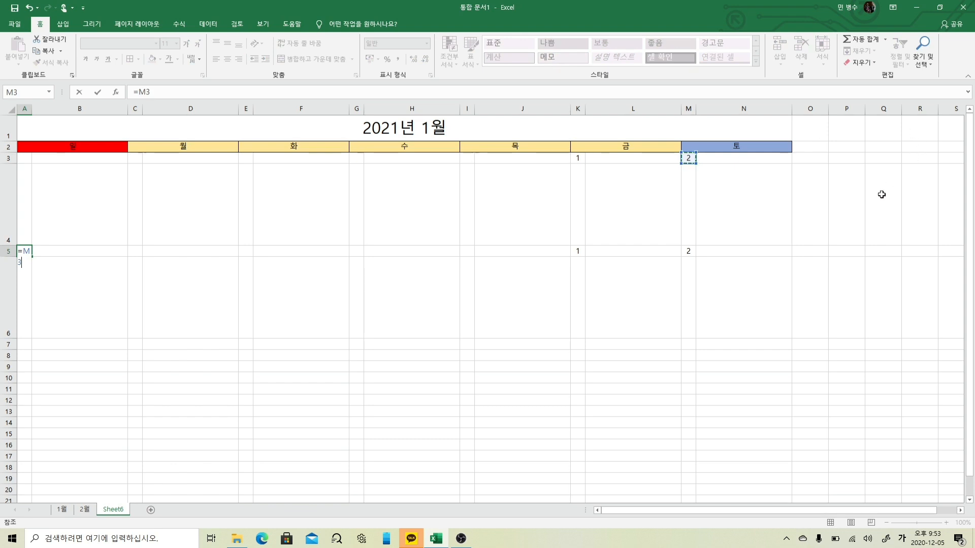
pyautogui.write('+1')
pyautogui.press('Return')
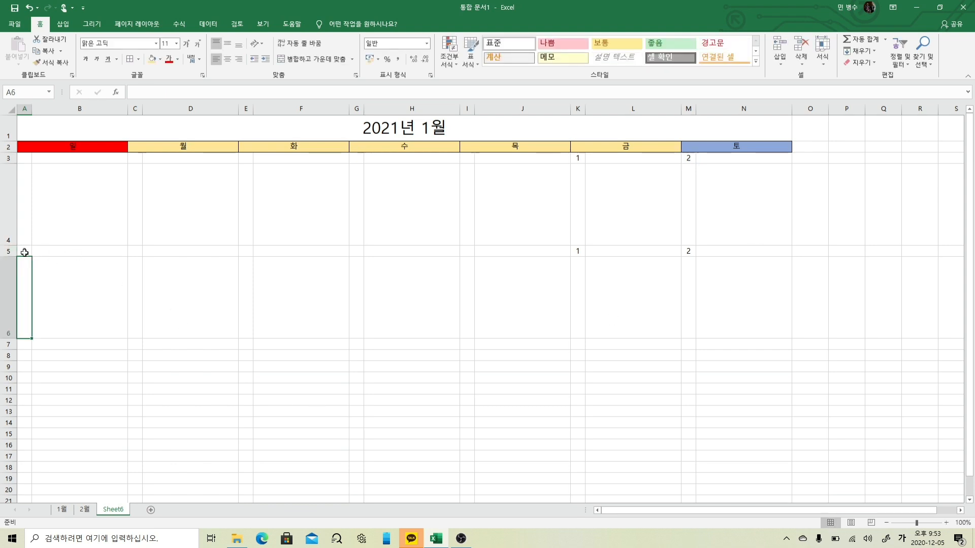
# Try to fill cells A5:B5 across row 5 through column N to generate the week's dates.
pyautogui.moveTo(22, 252); pyautogui.dragTo(61, 251)
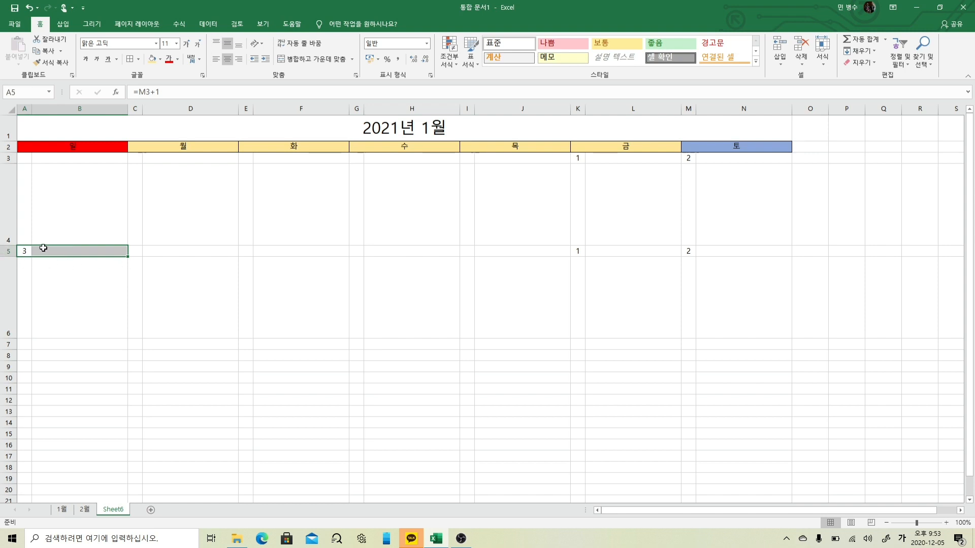
pyautogui.click(27, 250)
pyautogui.moveTo(27, 250); pyautogui.dragTo(87, 250)
pyautogui.moveTo(129, 257); pyautogui.dragTo(128, 257)
pyautogui.moveTo(128, 258); pyautogui.dragTo(127, 257)
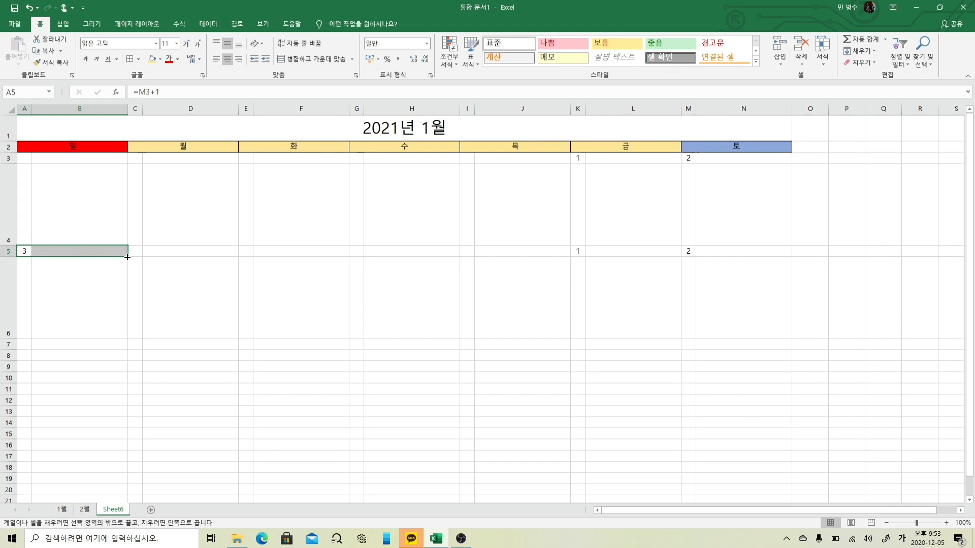
pyautogui.moveTo(128, 258); pyautogui.dragTo(768, 248)
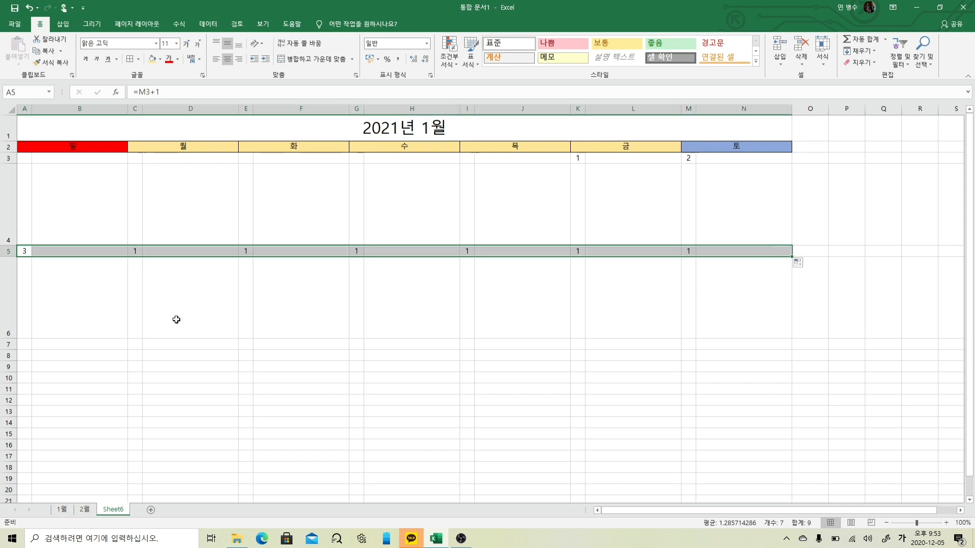
# Enter the formula =A5+1 in cell C5 and fill the pattern across row 5 through M5.
pyautogui.click(135, 251)
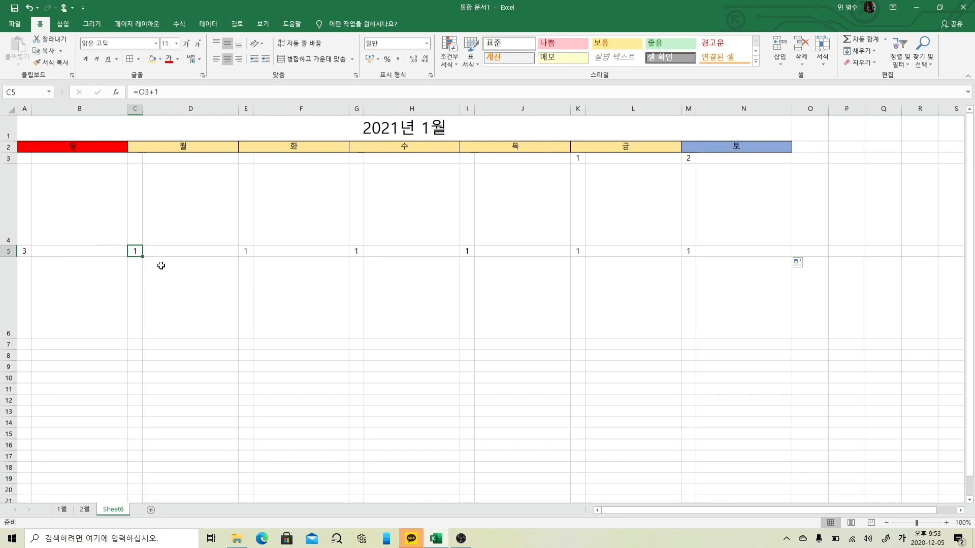
pyautogui.write('=')
pyautogui.click(22, 248)
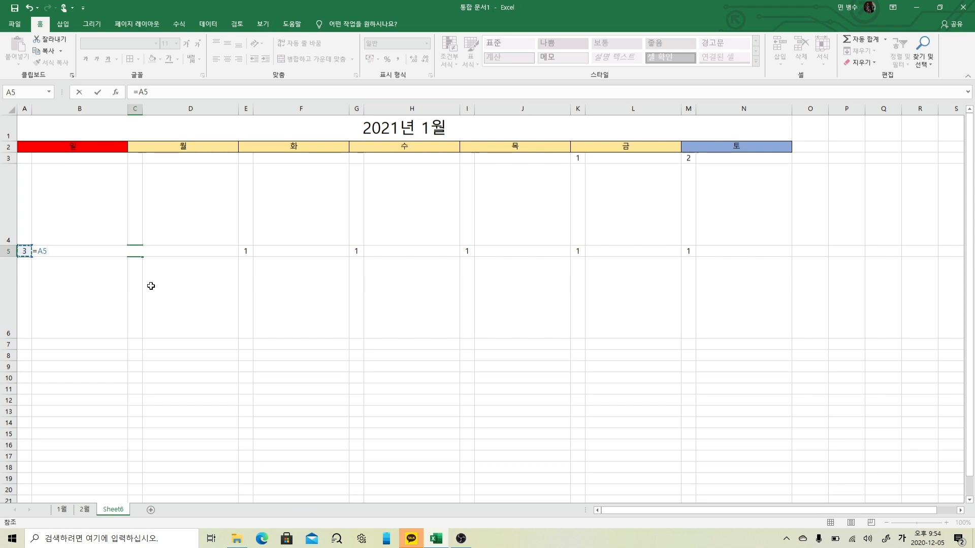
pyautogui.write('+1')
pyautogui.press('Return')
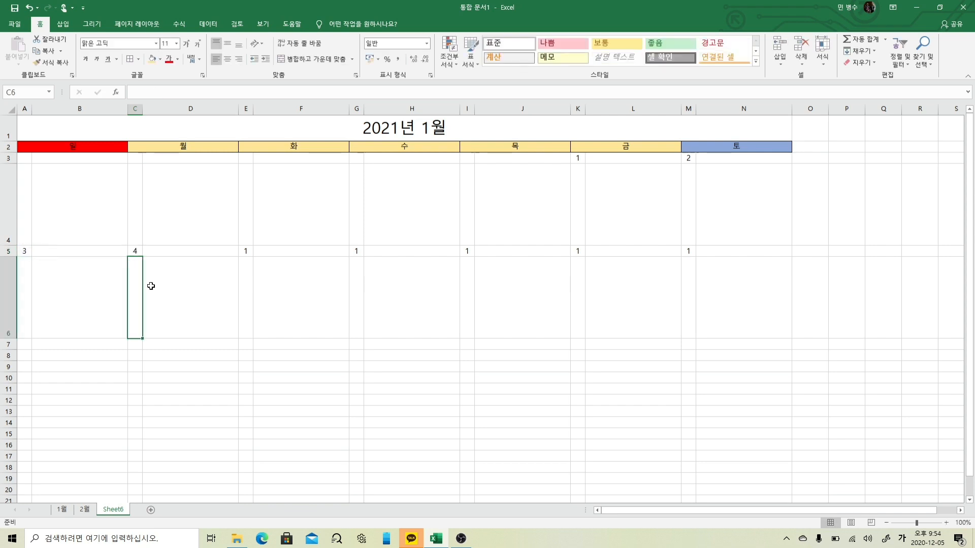
pyautogui.moveTo(135, 253); pyautogui.dragTo(701, 253)
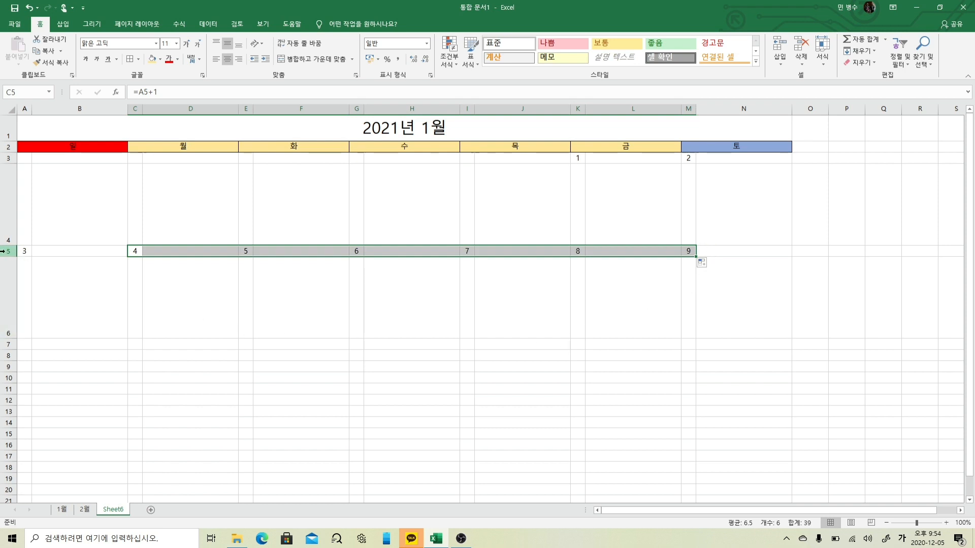
# Copy the entire rows 5 and 6 onto rows 7–8, 9–10, 11–12 and 13–14 to create the remaining weeks.
pyautogui.moveTo(8, 251); pyautogui.dragTo(10, 290)
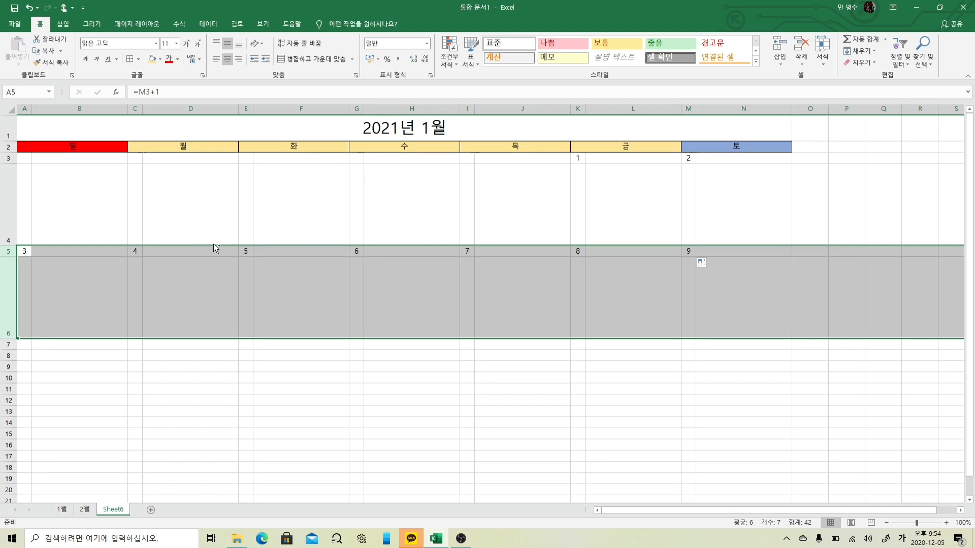
pyautogui.moveTo(214, 244); pyautogui.dragTo(198, 345)
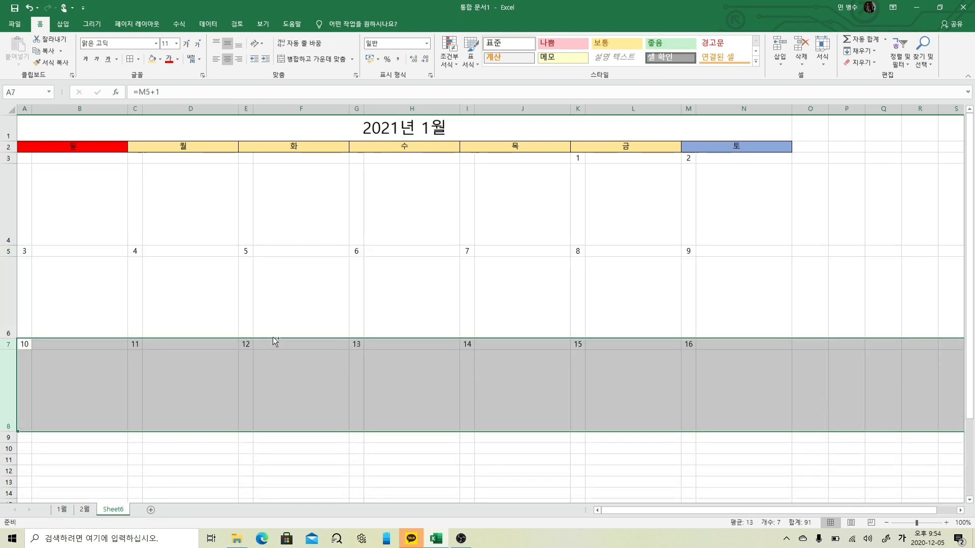
pyautogui.moveTo(278, 341); pyautogui.dragTo(263, 436)
pyautogui.scroll(-2, 352, 379)
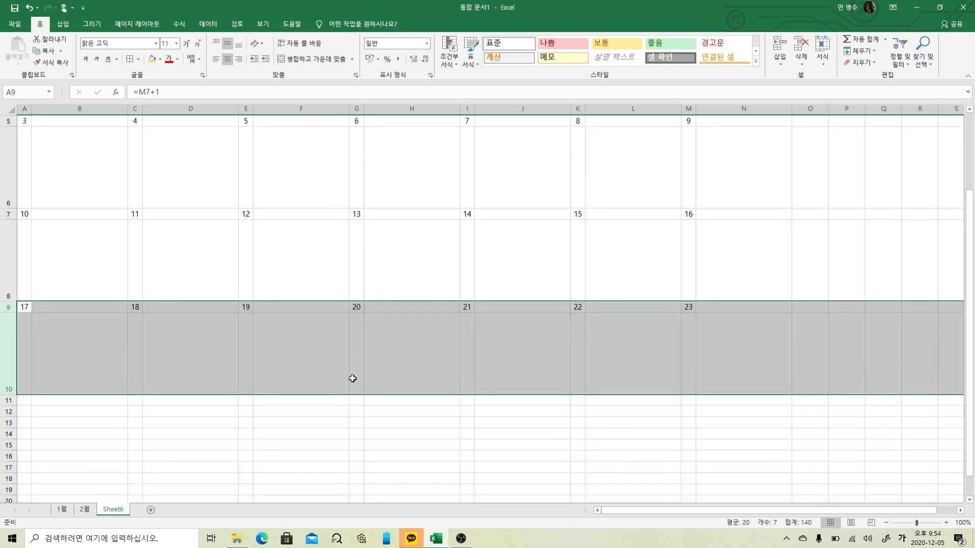
pyautogui.moveTo(437, 303); pyautogui.dragTo(405, 401)
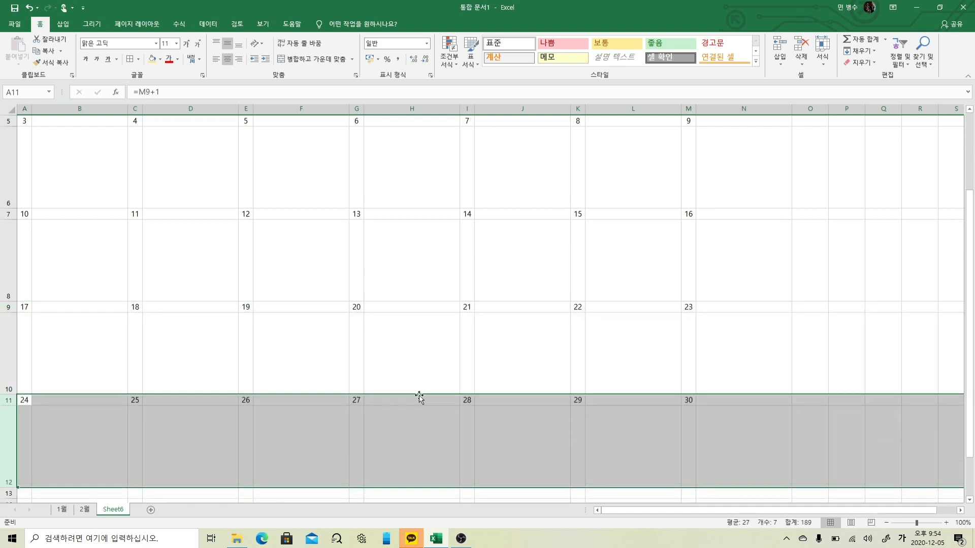
pyautogui.scroll(-1, 451, 373)
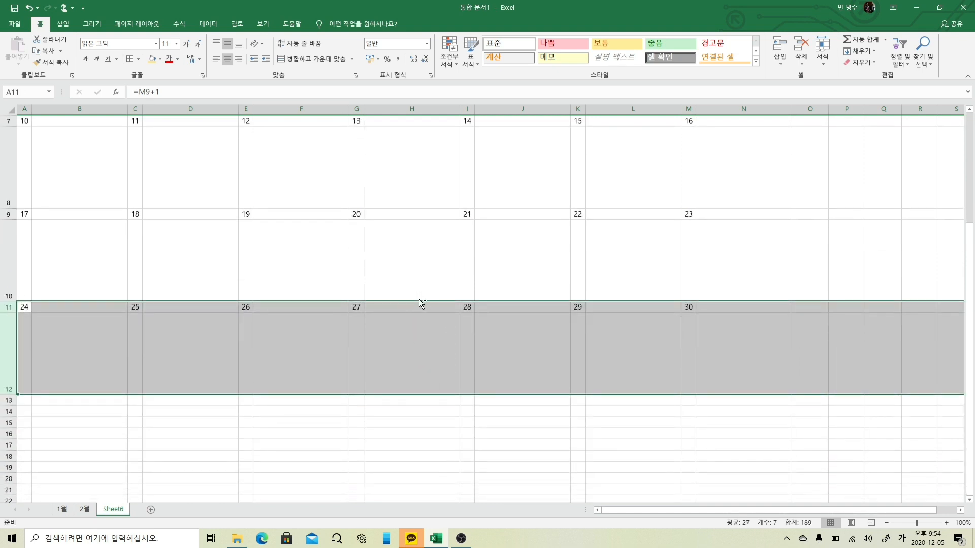
pyautogui.moveTo(421, 303); pyautogui.dragTo(390, 401)
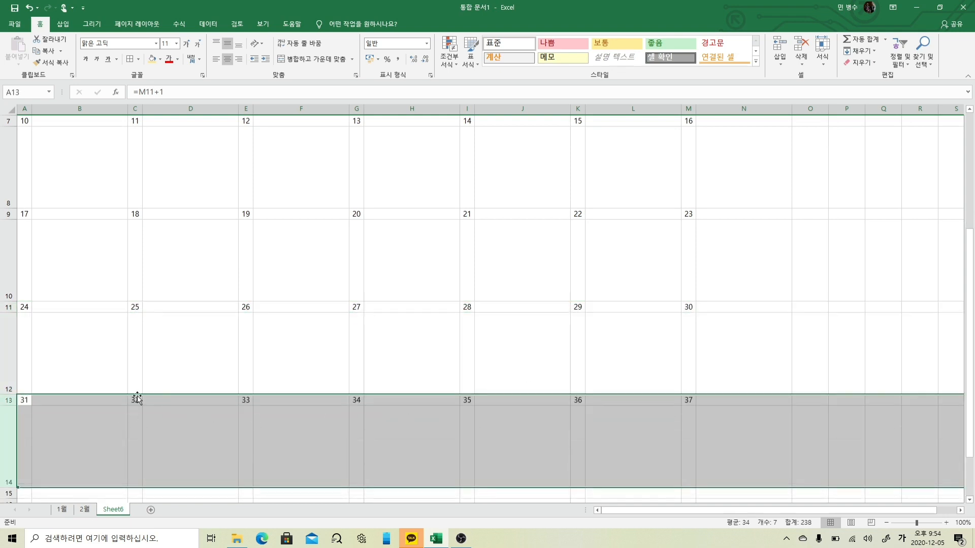
# Merge and center cells A4:B4 and repeat the merge across row 4 through column N.
pyautogui.scroll(2, 207, 394)
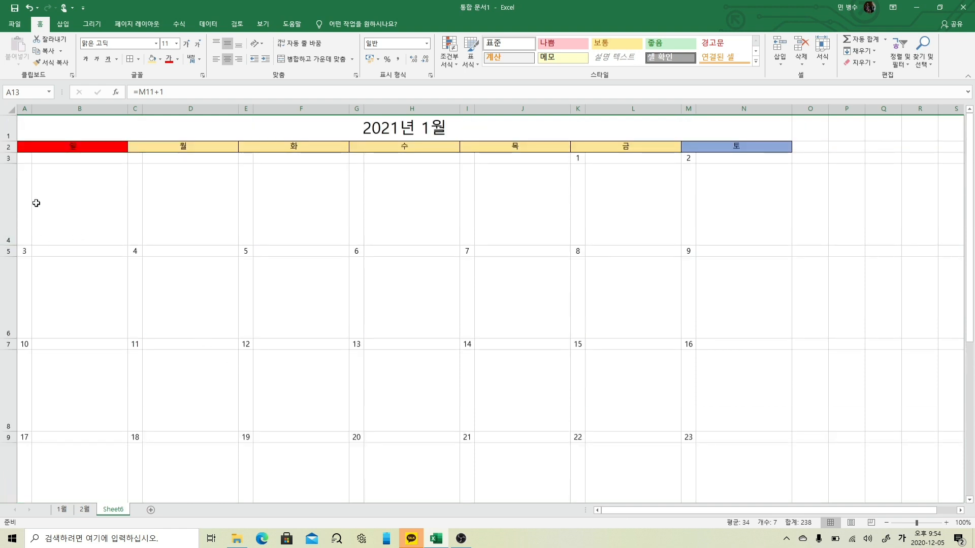
pyautogui.click(23, 157)
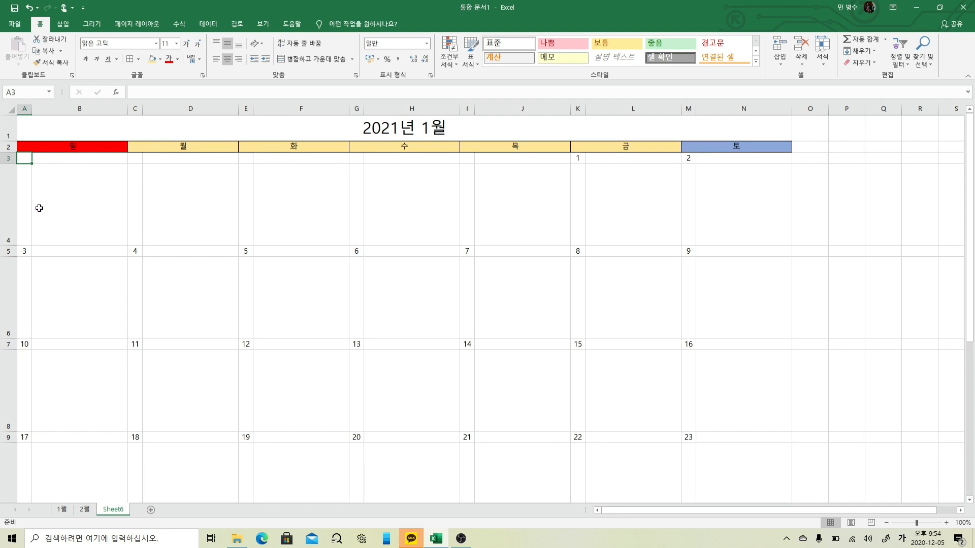
pyautogui.moveTo(26, 200); pyautogui.dragTo(66, 200)
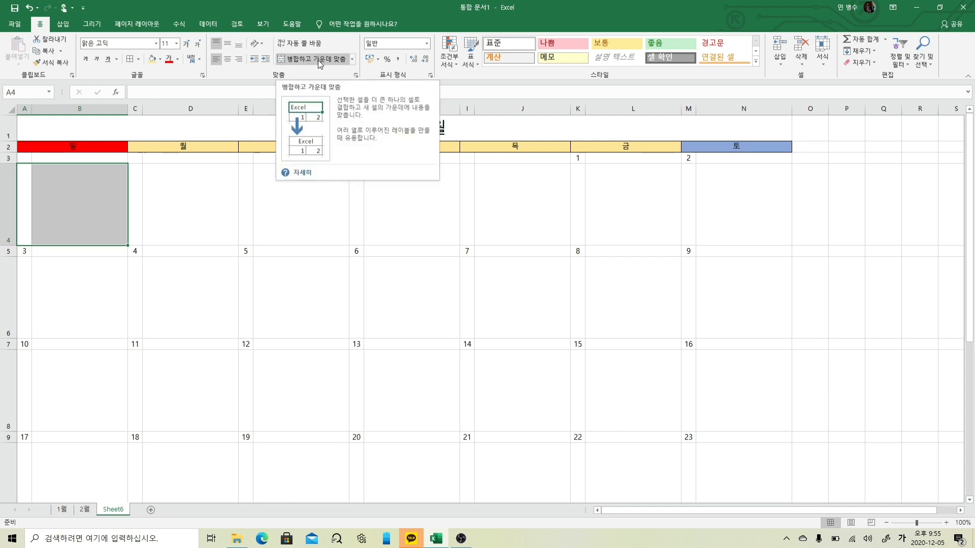
pyautogui.click(318, 60)
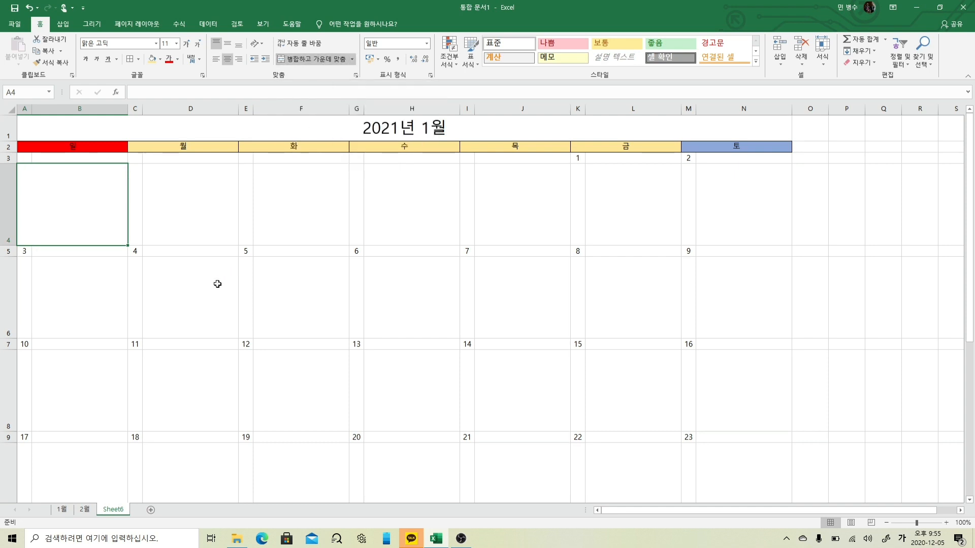
pyautogui.moveTo(127, 246); pyautogui.dragTo(768, 257)
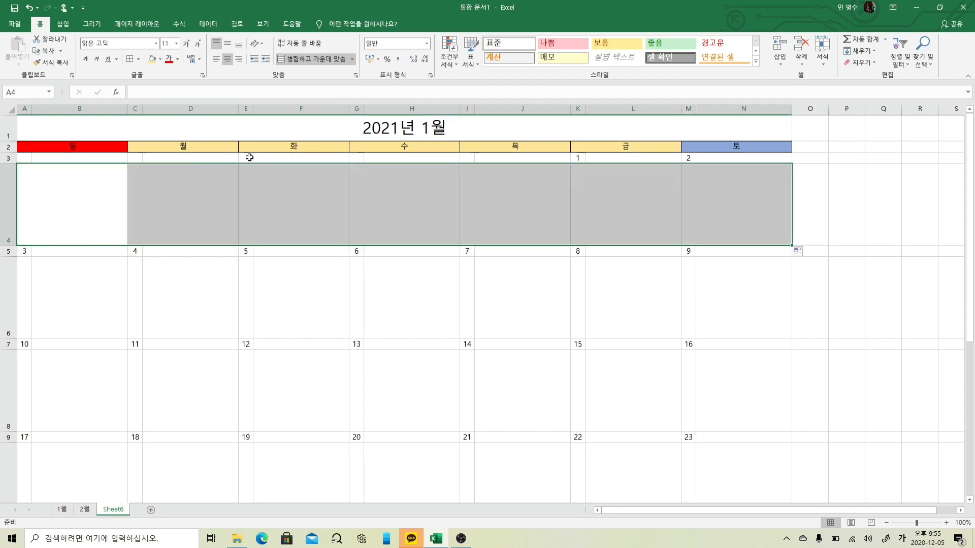
# Left-align the merged cells A4:N4 and copy them onto the same columns of rows 6, 8 and 10.
pyautogui.click(217, 60)
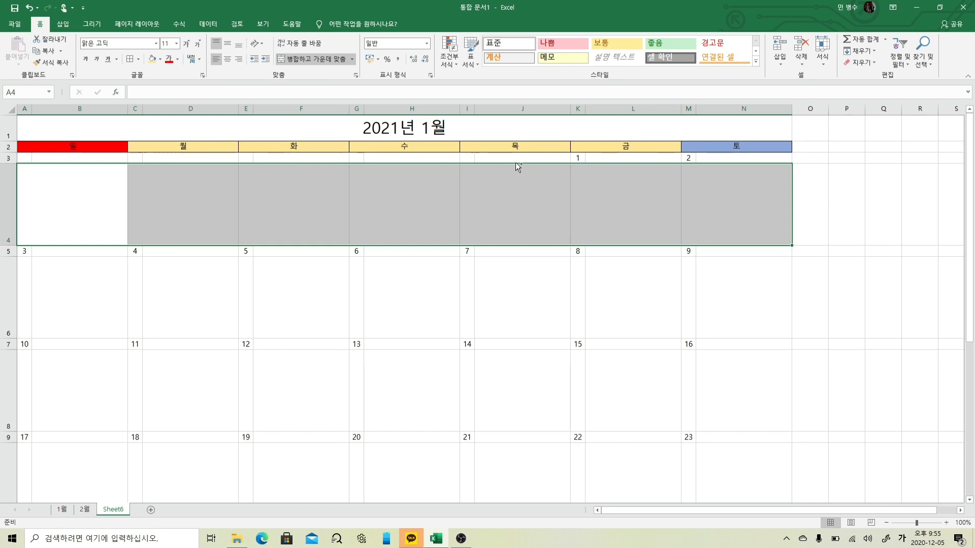
pyautogui.moveTo(516, 162); pyautogui.dragTo(502, 306)
pyautogui.moveTo(517, 260); pyautogui.dragTo(524, 375)
pyautogui.scroll(-2, 568, 353)
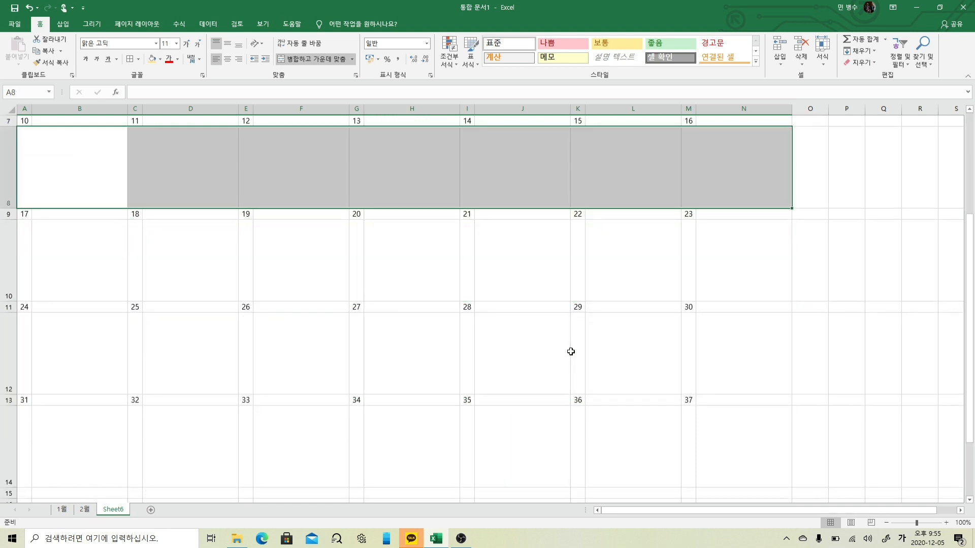
pyautogui.moveTo(510, 205); pyautogui.dragTo(500, 270)
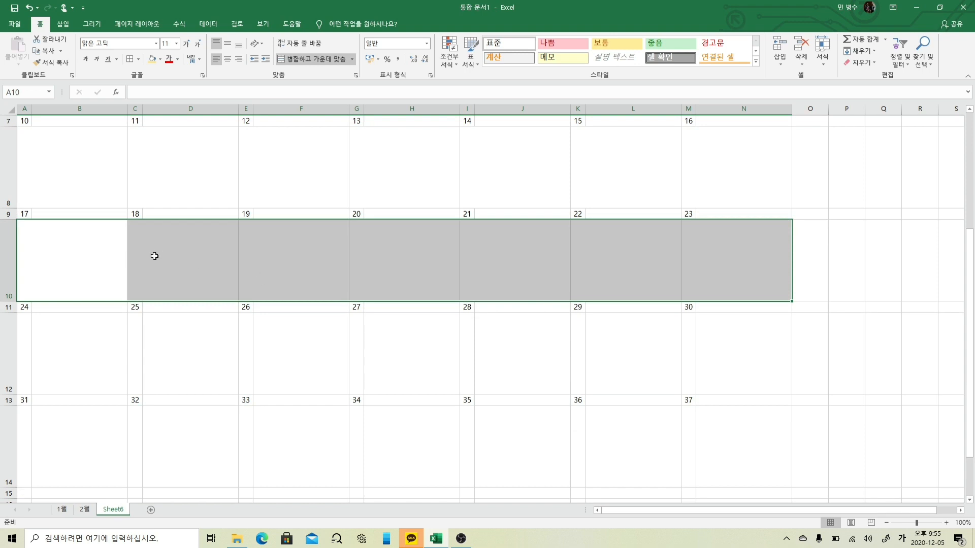
# Copy the merged cells A10:N10 and paste only their formatting onto A12:N12.
pyautogui.rightClick(115, 261)
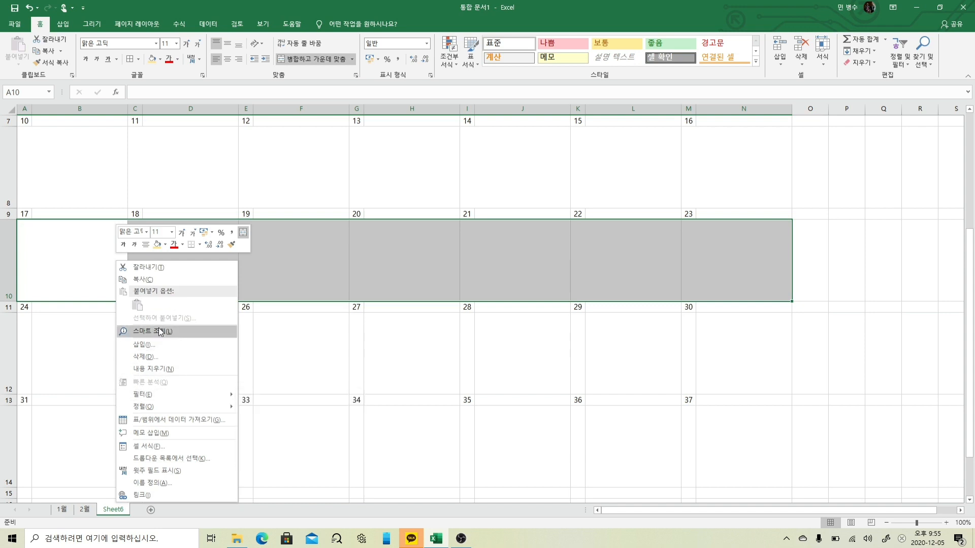
pyautogui.click(158, 282)
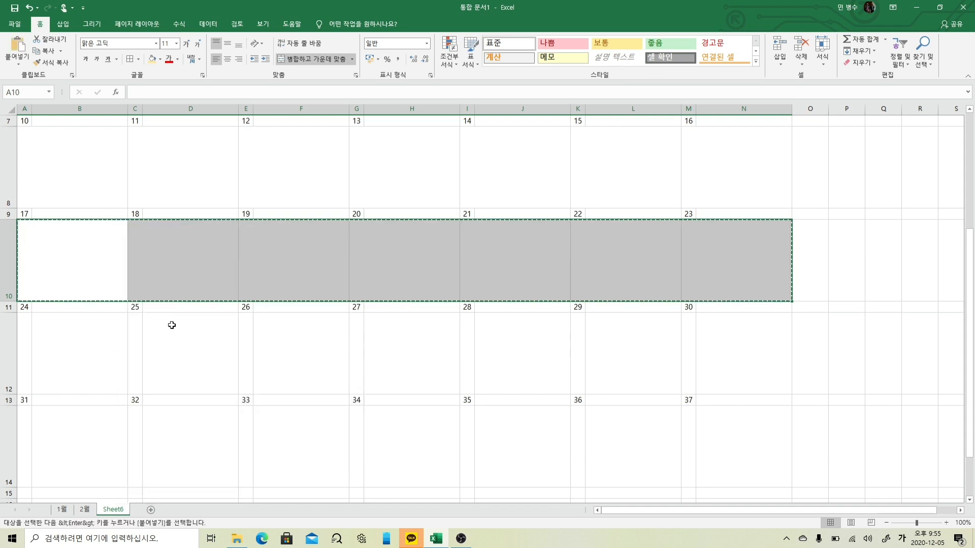
pyautogui.click(27, 342)
pyautogui.moveTo(27, 343); pyautogui.dragTo(706, 340)
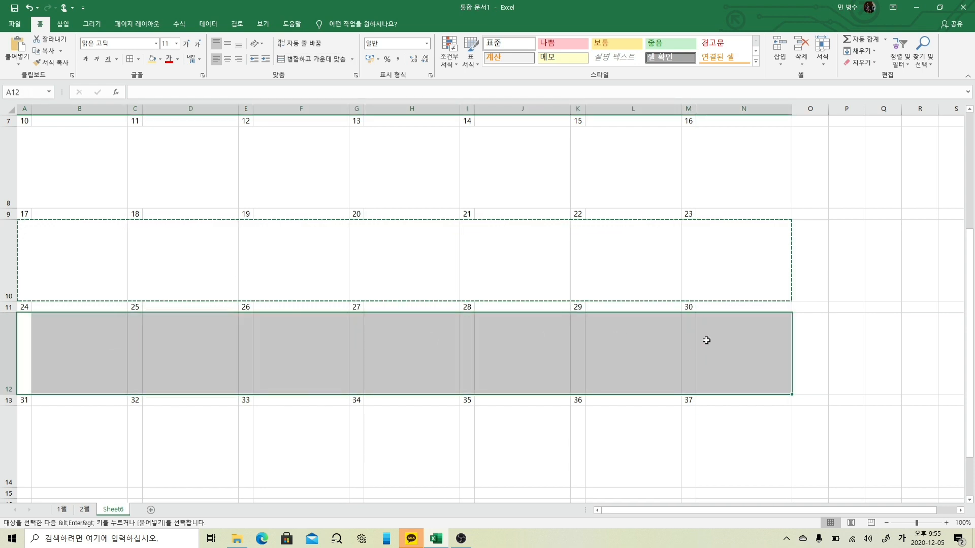
pyautogui.rightClick(677, 350)
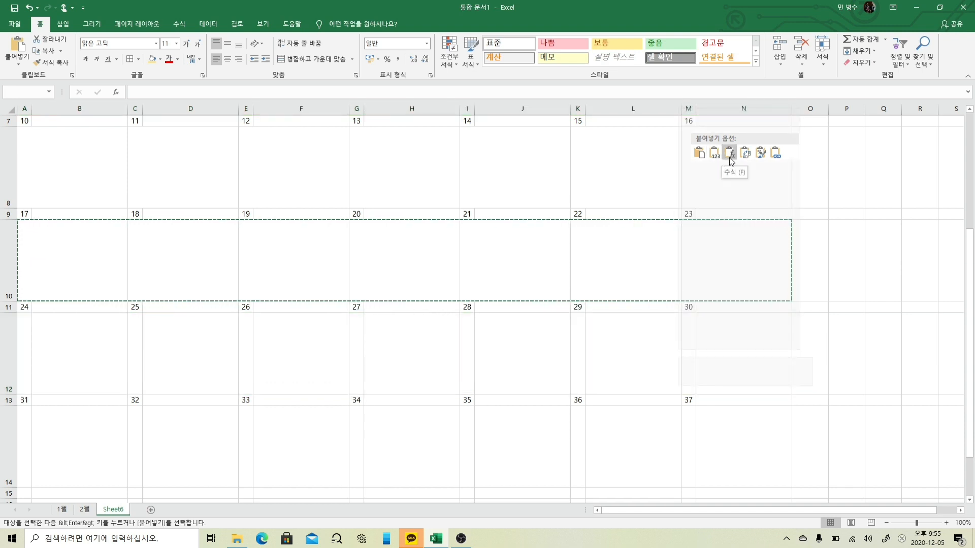
pyautogui.click(761, 154)
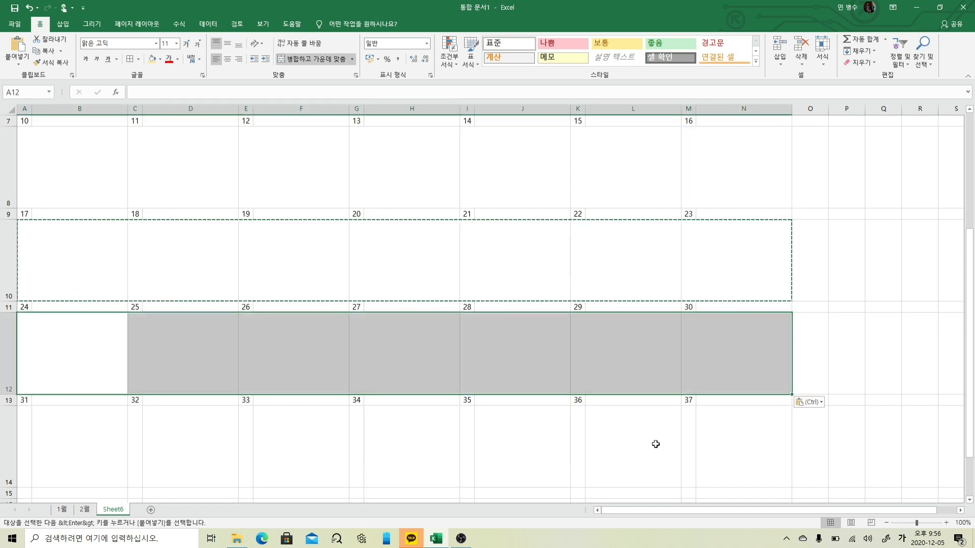
pyautogui.press('Escape')
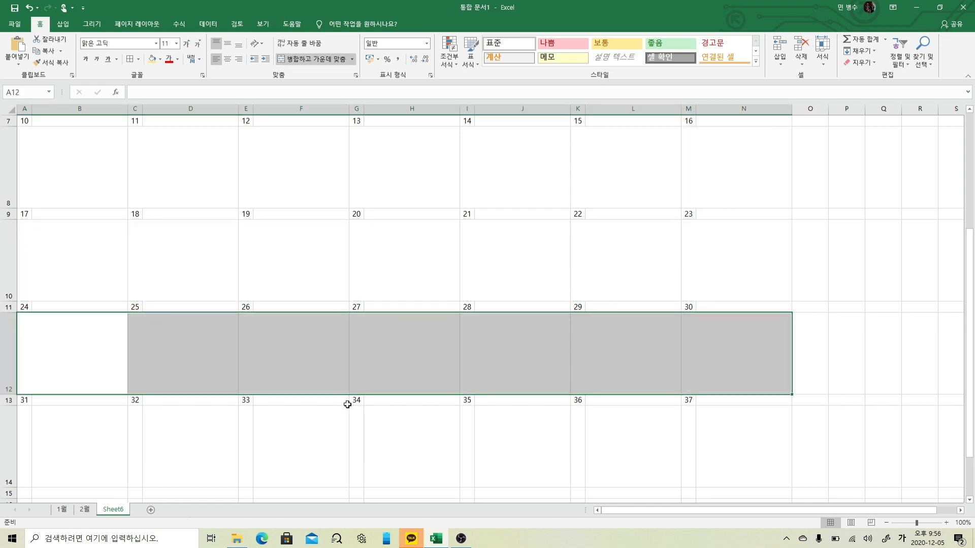
pyautogui.hotkey('ctrl', 'z')
pyautogui.click(286, 251)
pyautogui.click(309, 365)
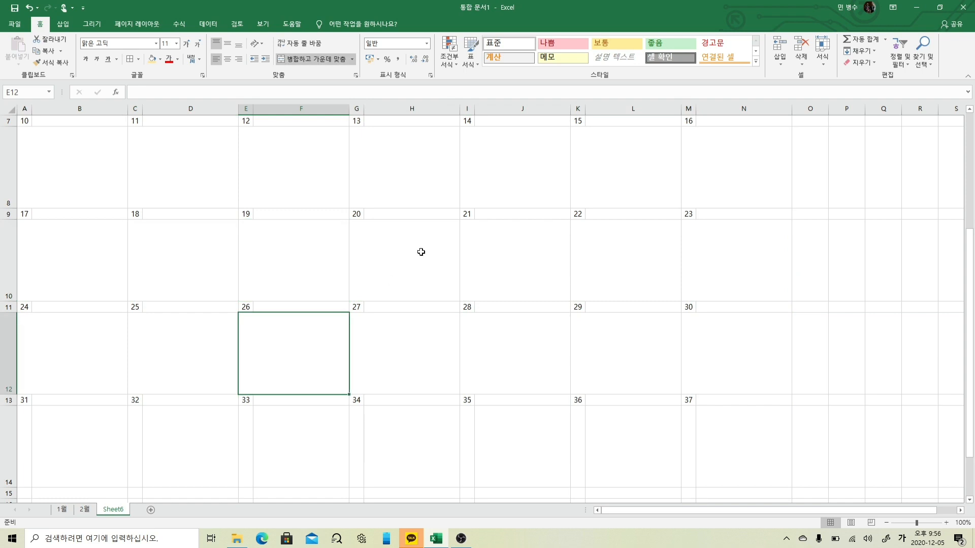
pyautogui.click(421, 252)
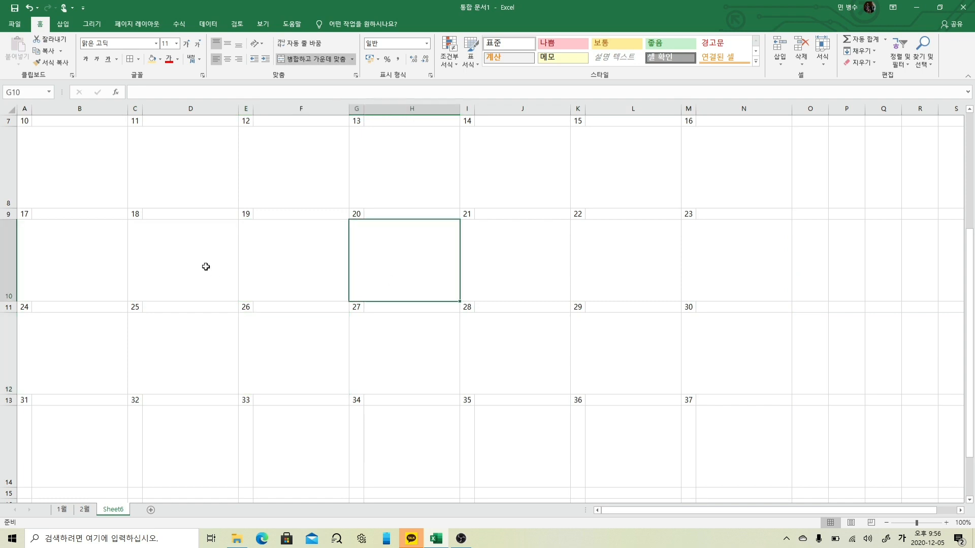
pyautogui.click(290, 362)
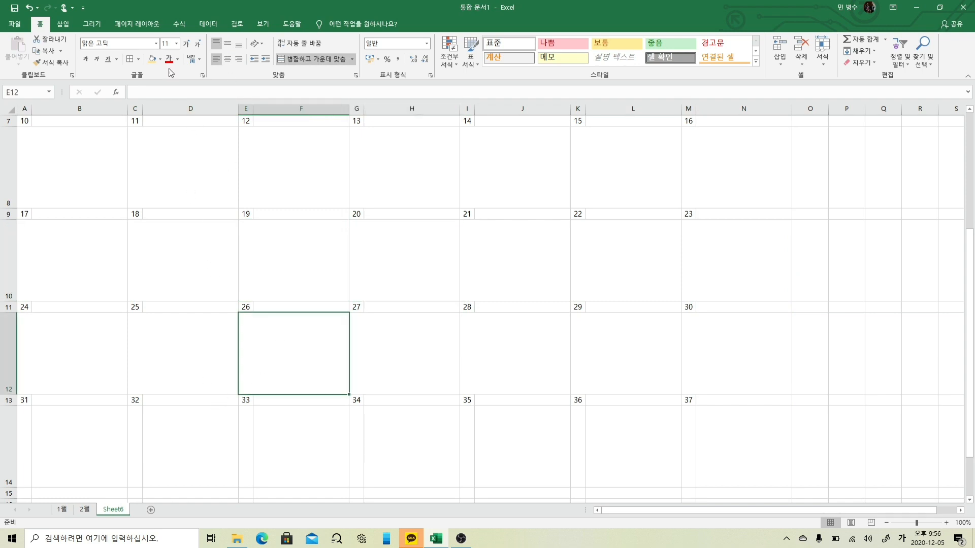
# Copy the entire row 12 with its merged cells onto row 14.
pyautogui.click(4, 350)
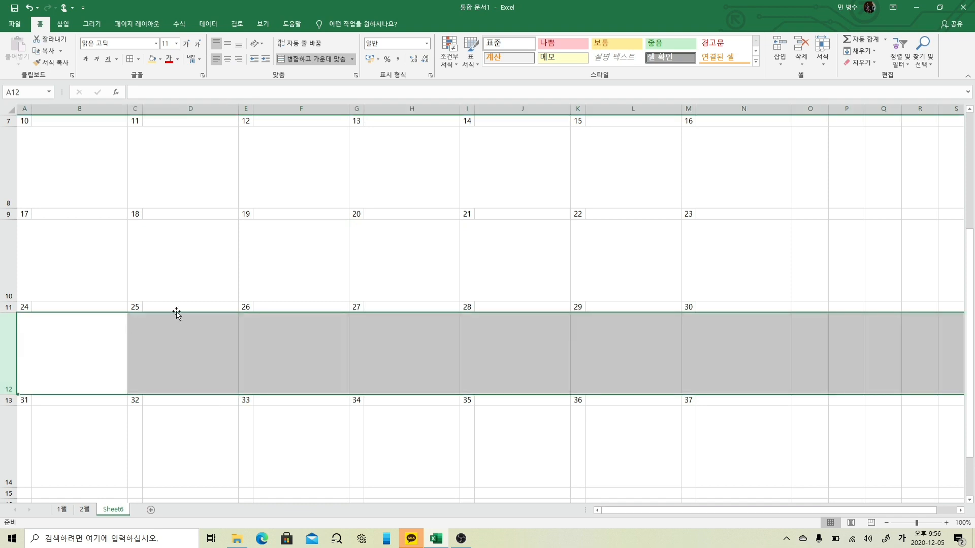
pyautogui.moveTo(189, 318); pyautogui.dragTo(150, 444)
pyautogui.click(191, 460)
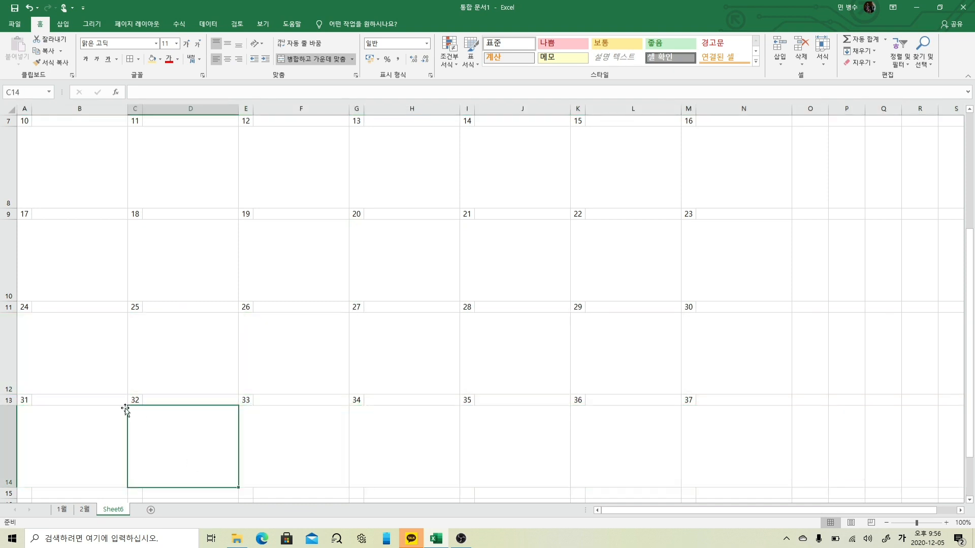
# Clear the contents of C13:N14 to remove the dates after 31.
pyautogui.moveTo(129, 401); pyautogui.dragTo(688, 401)
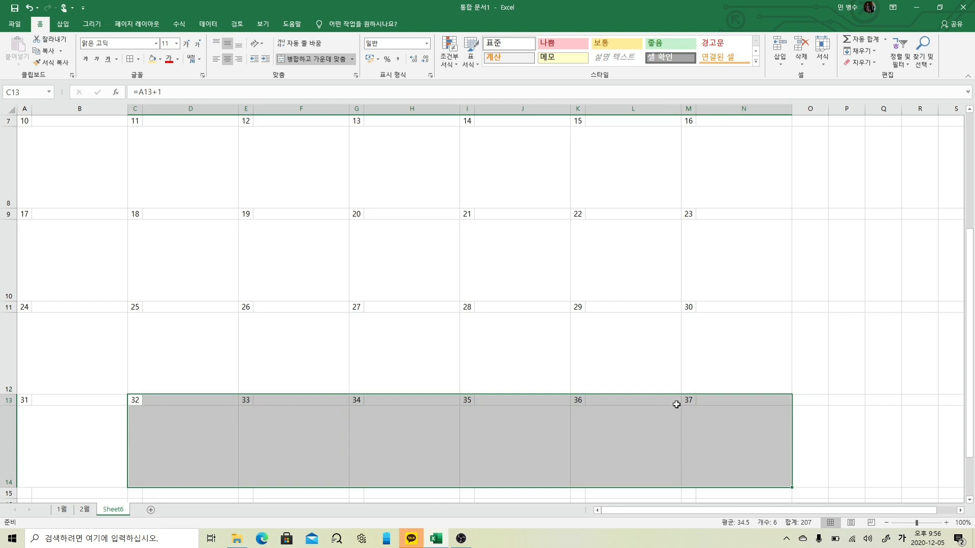
pyautogui.press('Delete')
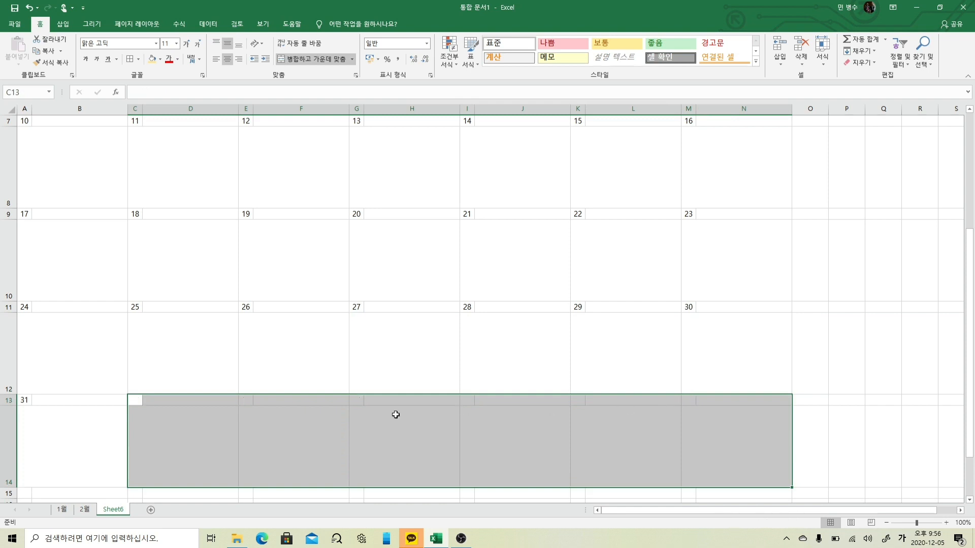
pyautogui.scroll(2, 244, 374)
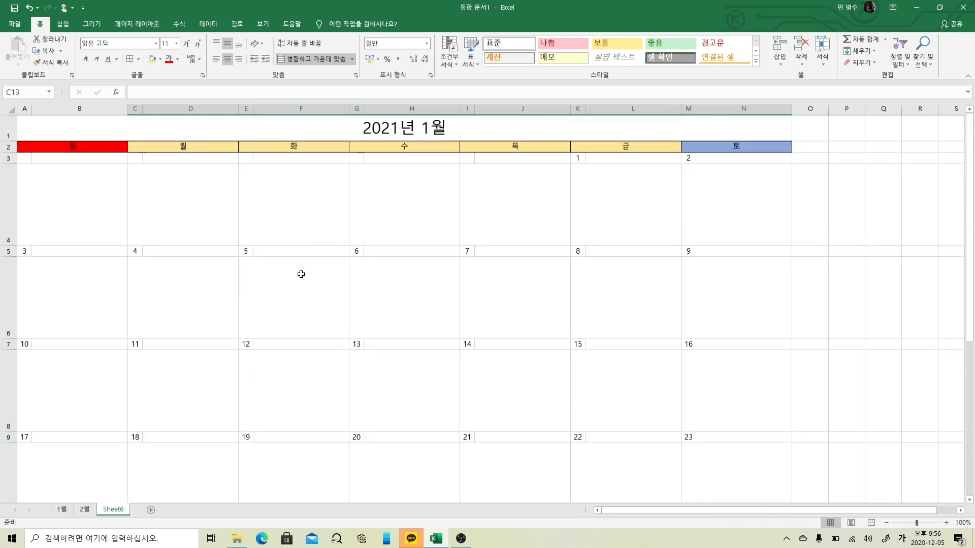
# Enter the text "공사 1, 공사2" in cell A16 below the calendar.
pyautogui.scroll(-3, 332, 234)
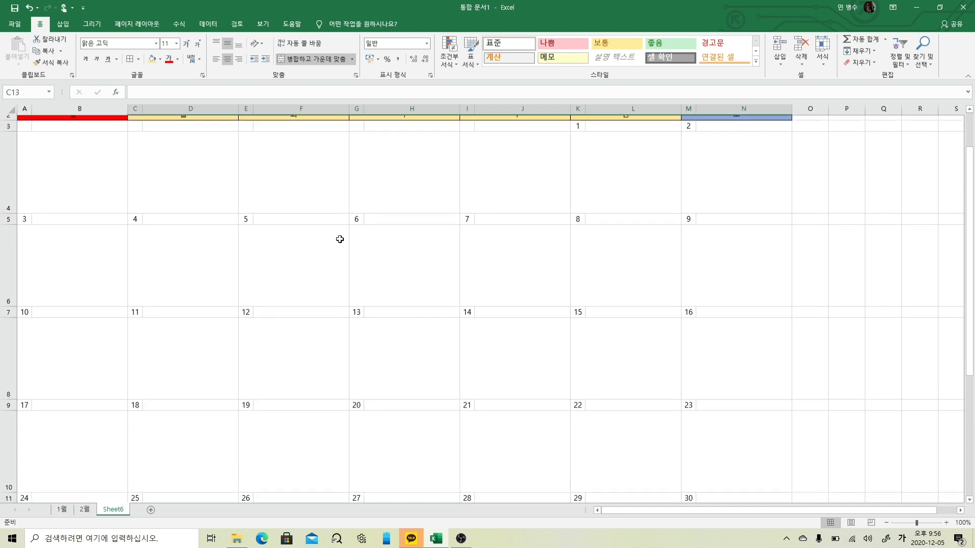
pyautogui.scroll(3, 353, 267)
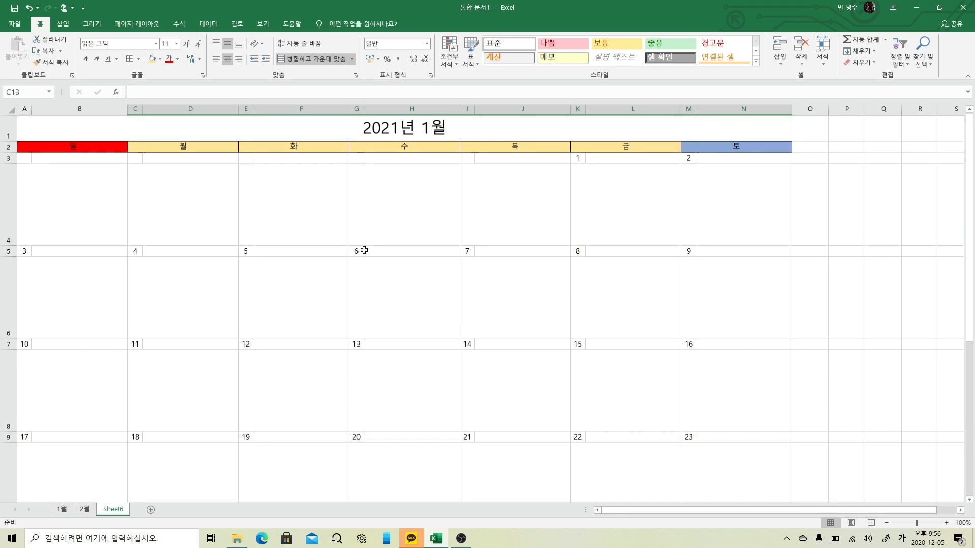
pyautogui.scroll(-2, 260, 289)
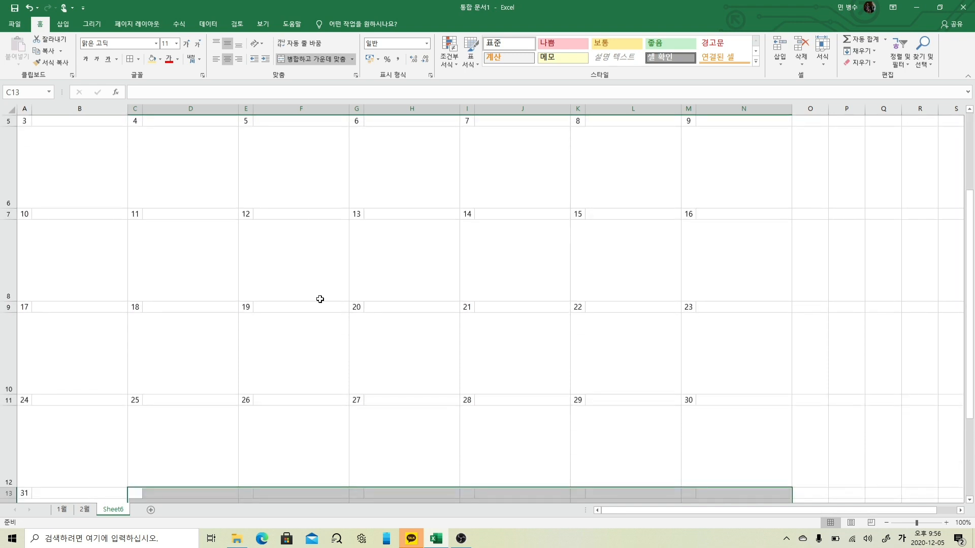
pyautogui.scroll(-2, 266, 439)
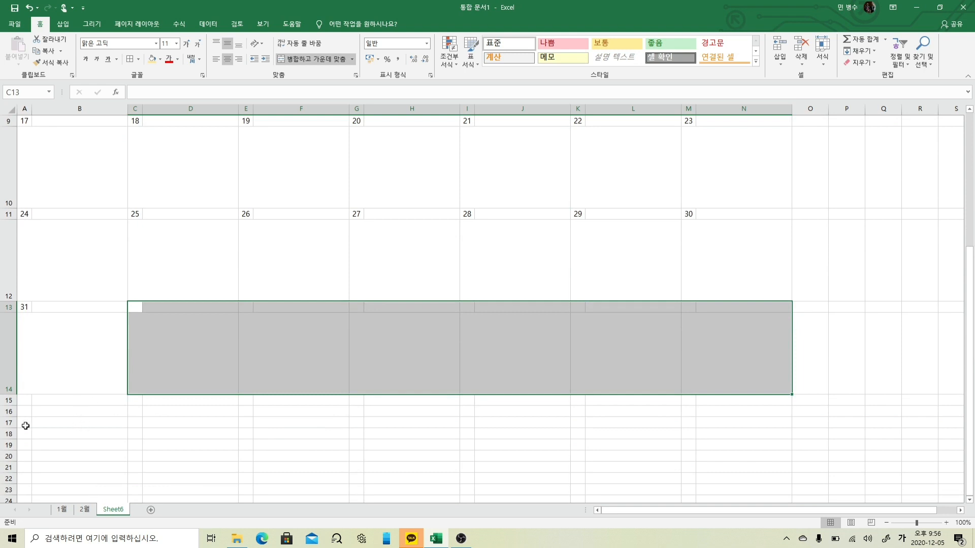
pyautogui.click(26, 411)
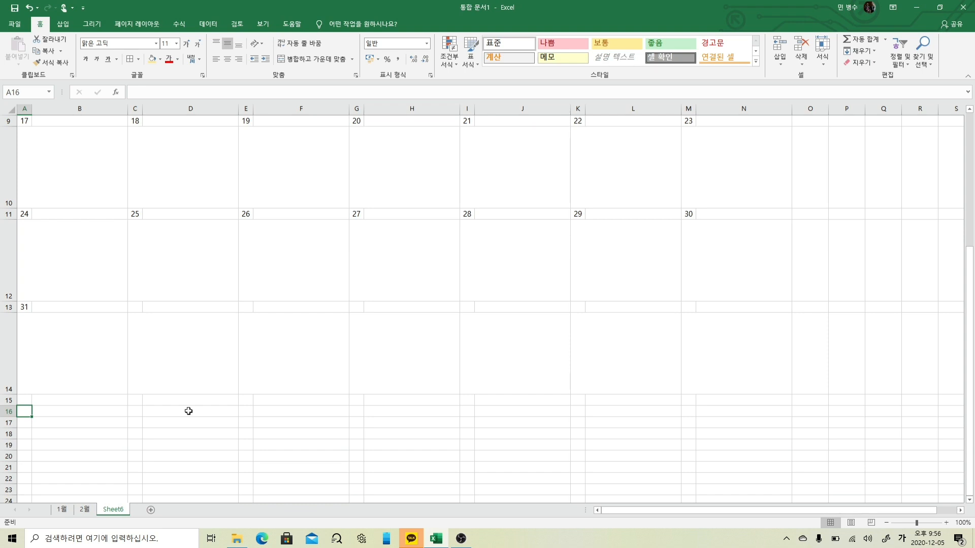
pyautogui.write('공사')
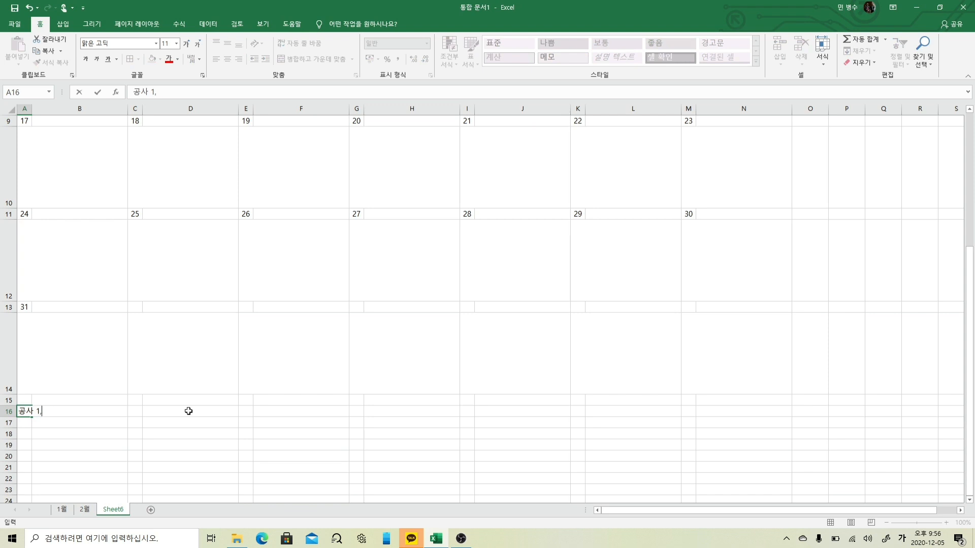
pyautogui.write('1, 공ㅅ')
pyautogui.write('ㅏ2')
pyautogui.press('Return')
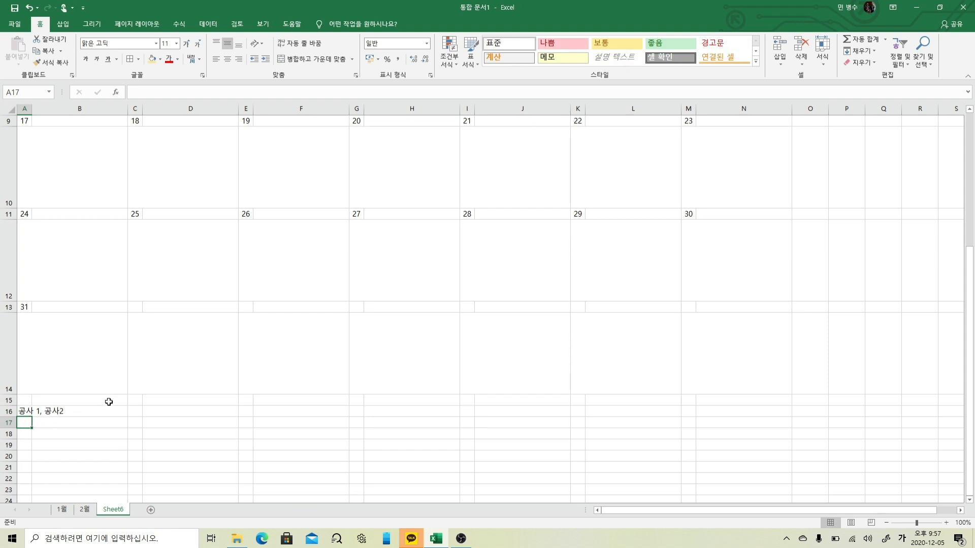
# Enter the note "- 공사1 타설" in the merged cell E8 under date 12.
pyautogui.scroll(3, 98, 421)
pyautogui.scroll(-2, 175, 368)
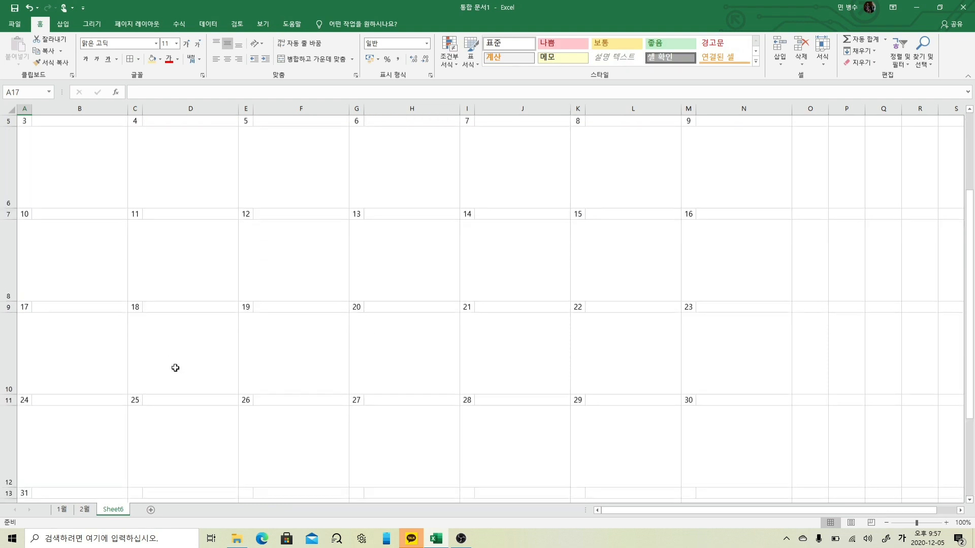
pyautogui.scroll(2, 181, 367)
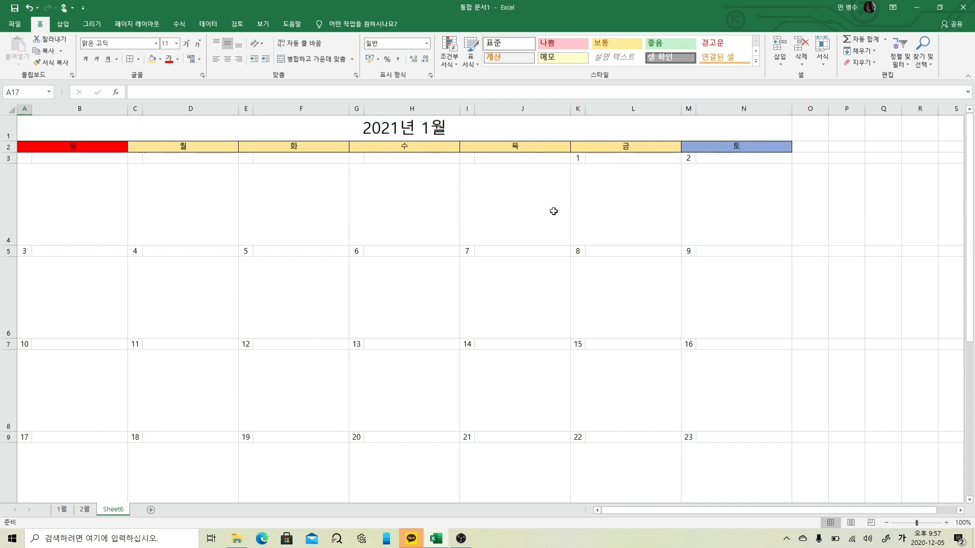
pyautogui.scroll(-4, 324, 376)
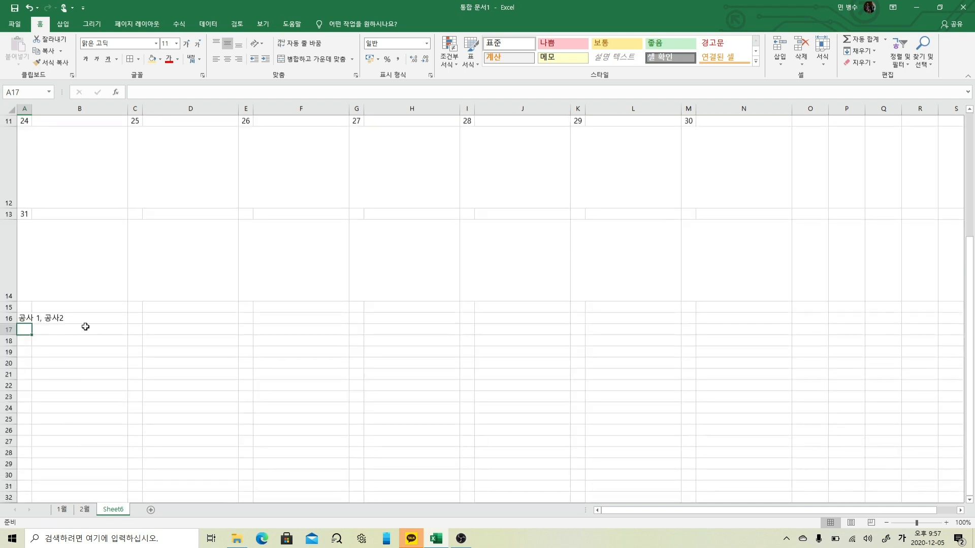
pyautogui.scroll(3, 277, 309)
pyautogui.scroll(3, 290, 246)
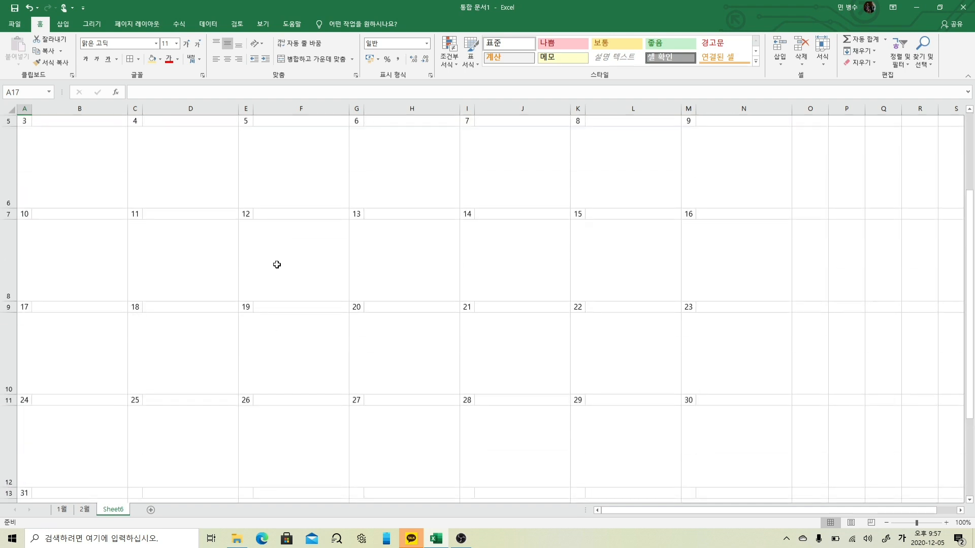
pyautogui.click(251, 255)
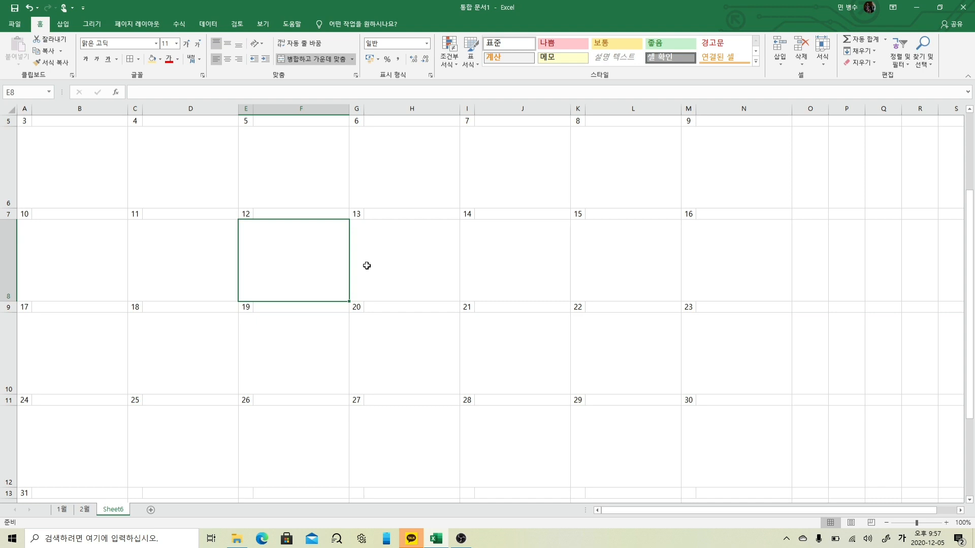
pyautogui.write('-')
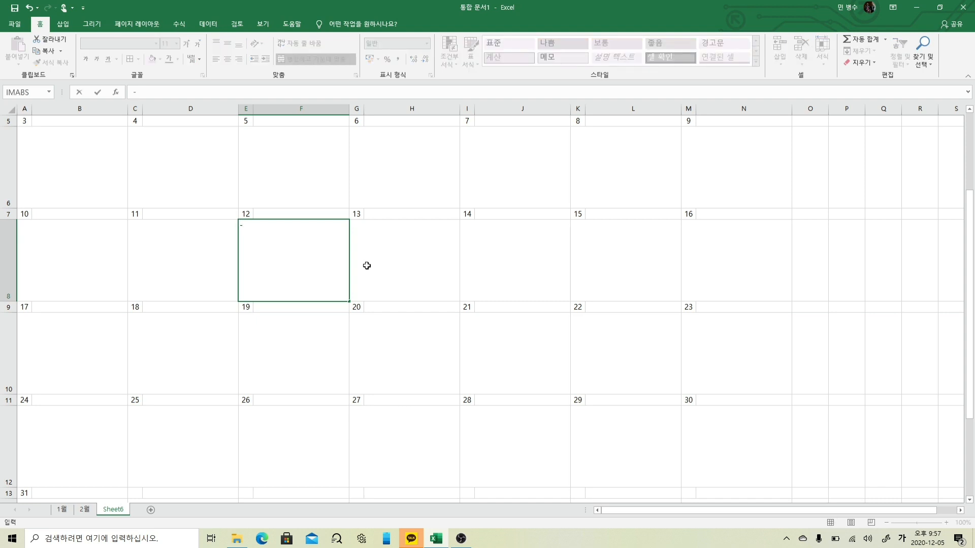
pyautogui.write(' 공사1 타설')
pyautogui.press('Return')
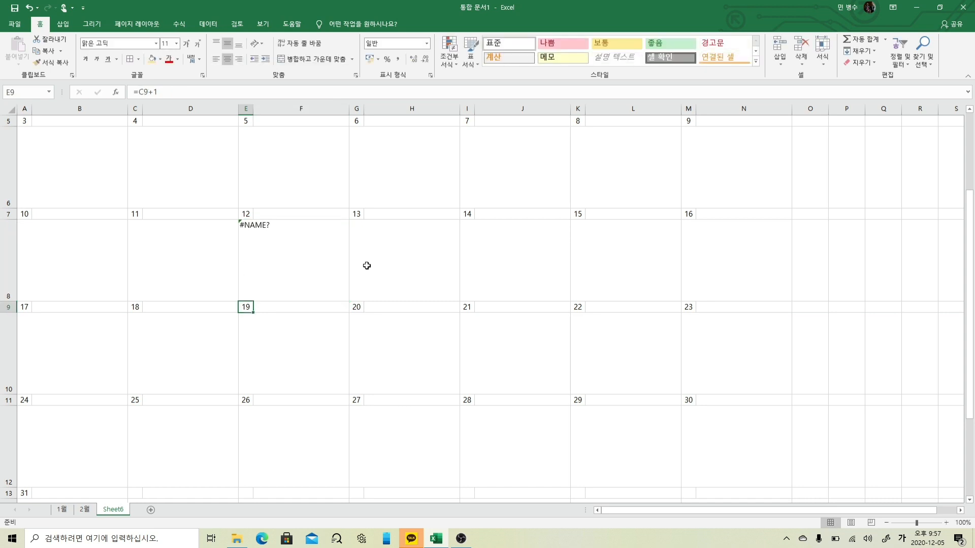
# Turn the note in E8 into plain text by replacing its leading equals sign with an apostrophe.
pyautogui.click(261, 226)
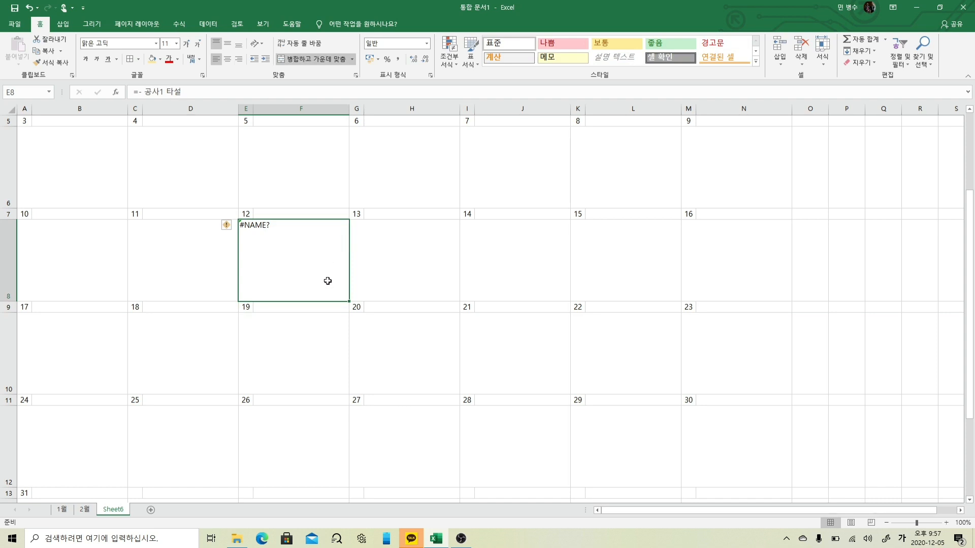
pyautogui.click(141, 93)
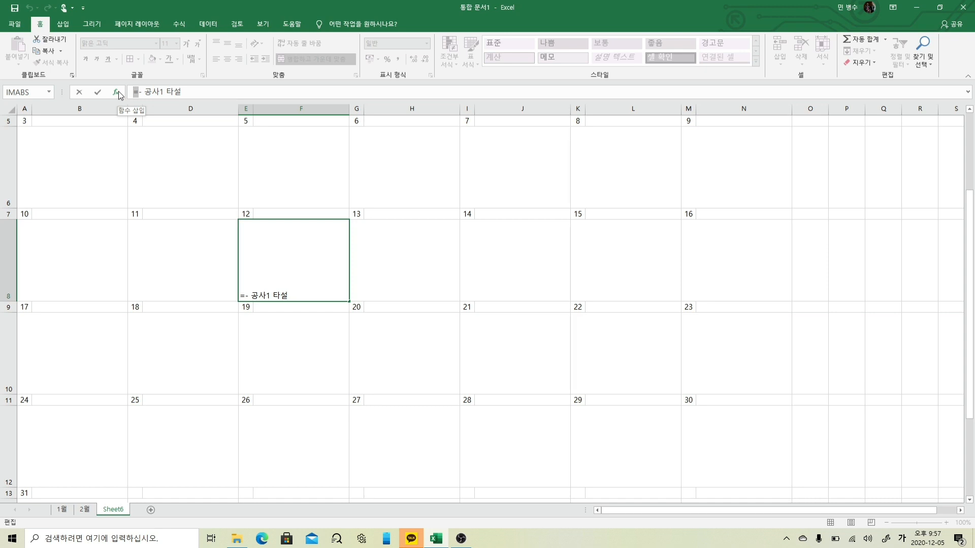
pyautogui.write("'")
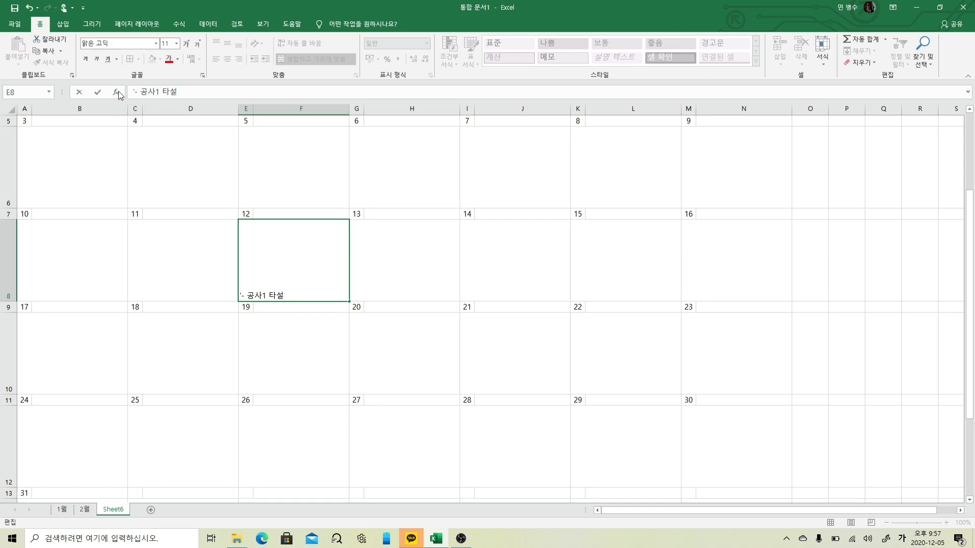
pyautogui.press('Return')
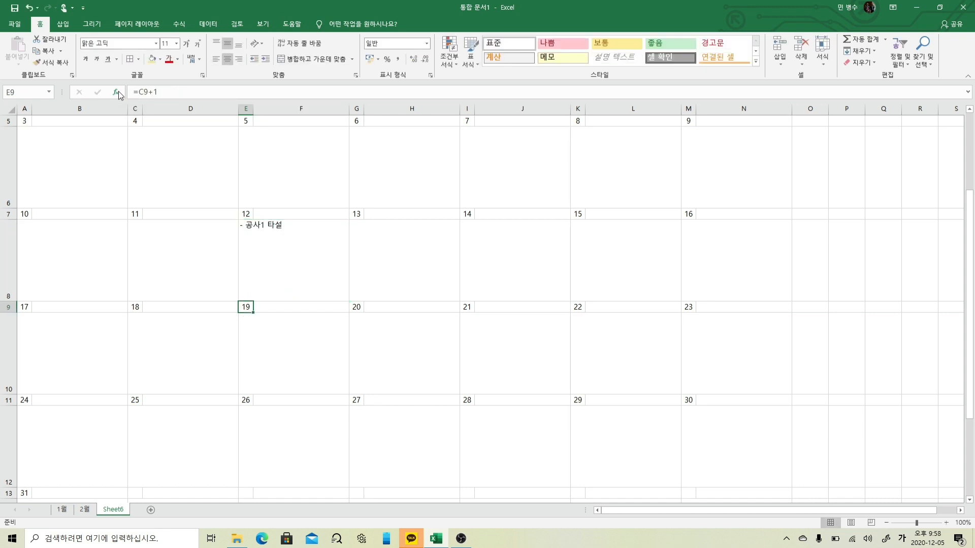
# Add a second line "- 공사2번 배관" to the note in E8 under date 12.
pyautogui.click(319, 234)
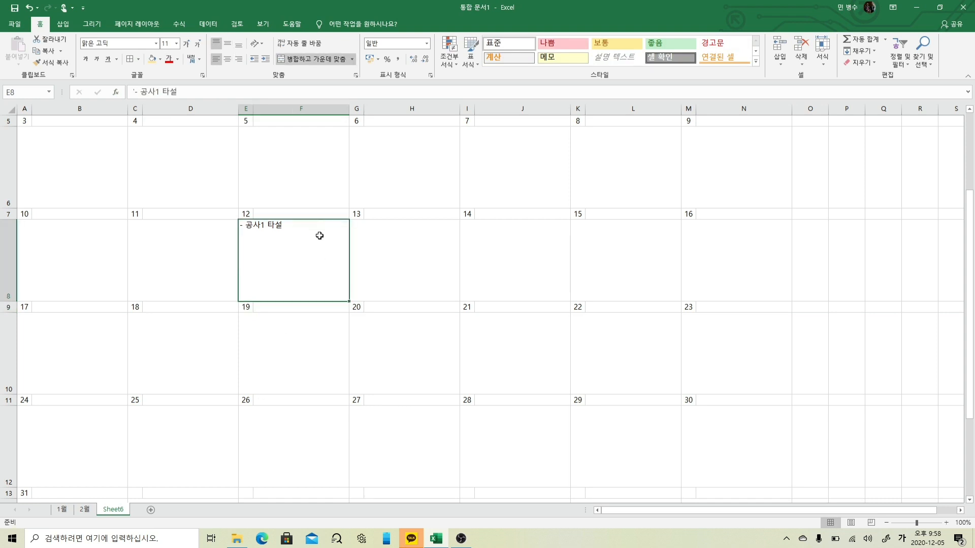
pyautogui.scroll(2, 323, 290)
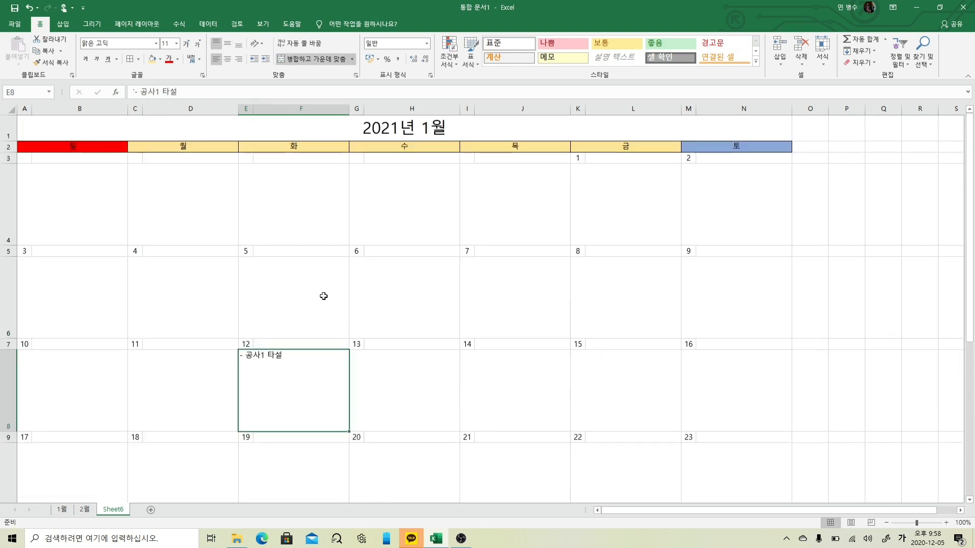
pyautogui.scroll(-1, 323, 296)
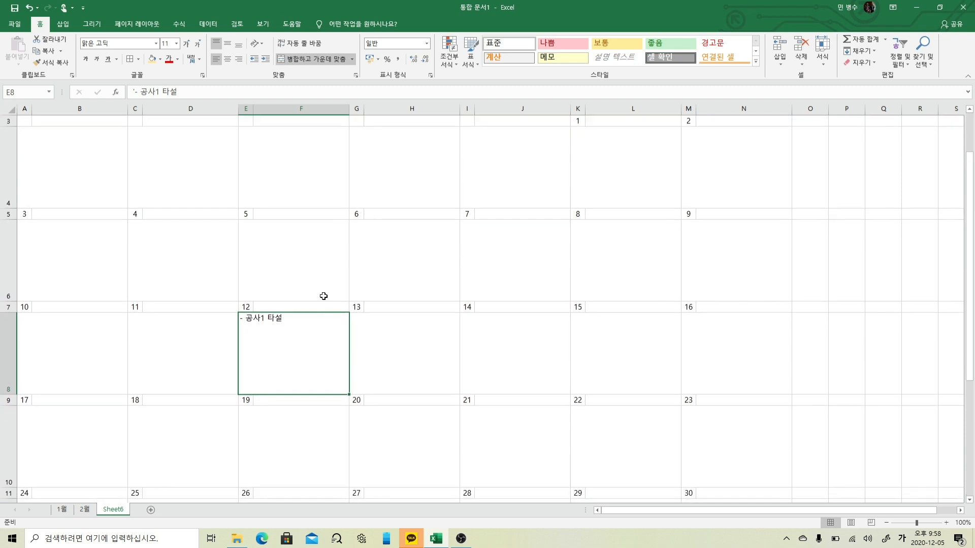
pyautogui.click(185, 94)
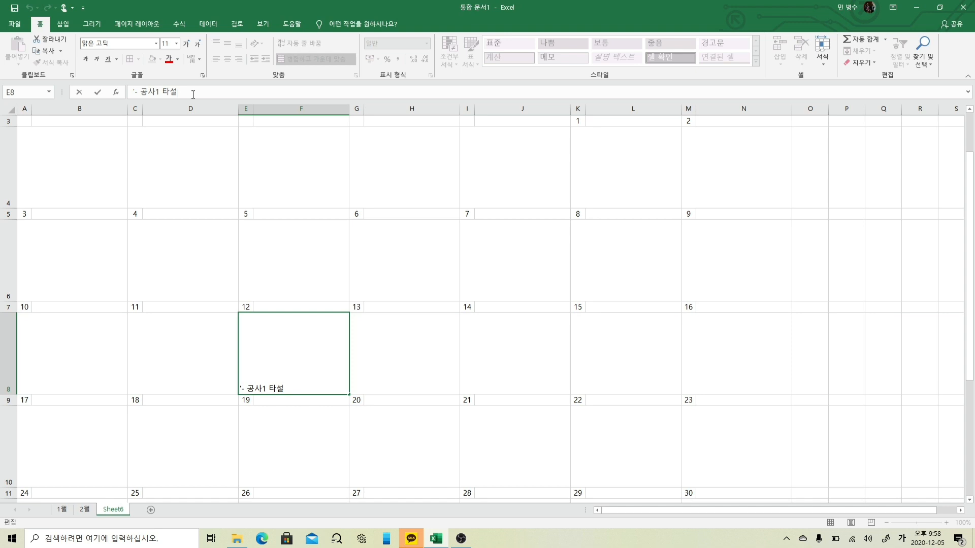
pyautogui.press('alt')
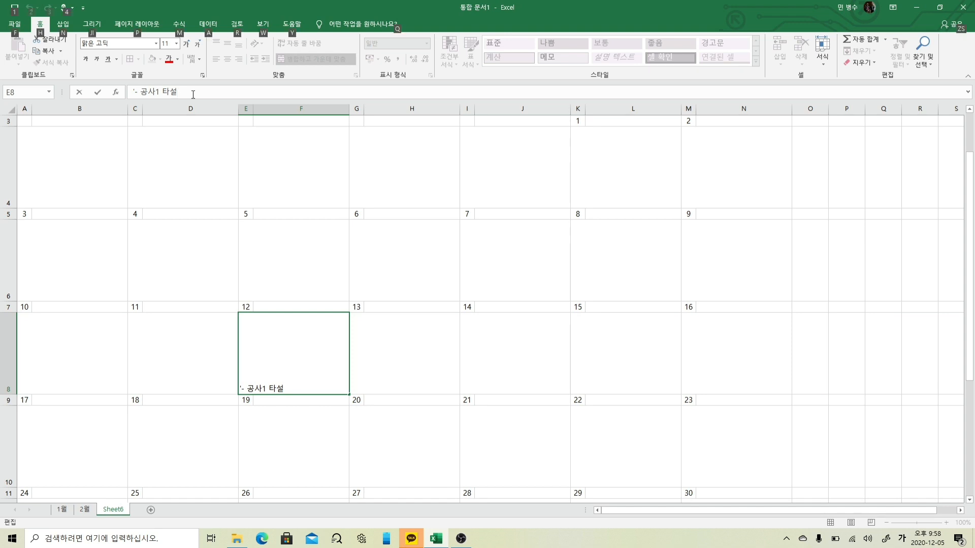
pyautogui.hotkey('alt', 'Return')
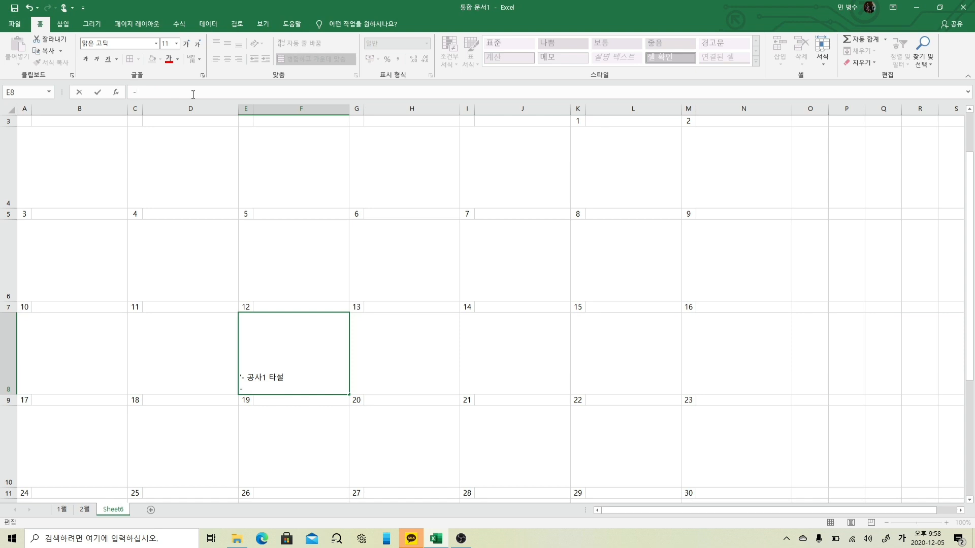
pyautogui.write('- 공사2번 배관')
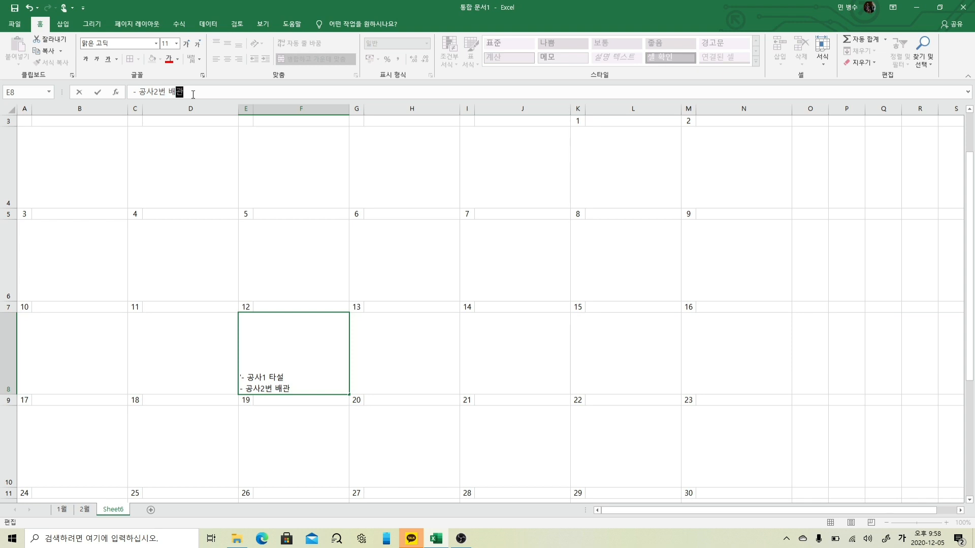
pyautogui.press('Return')
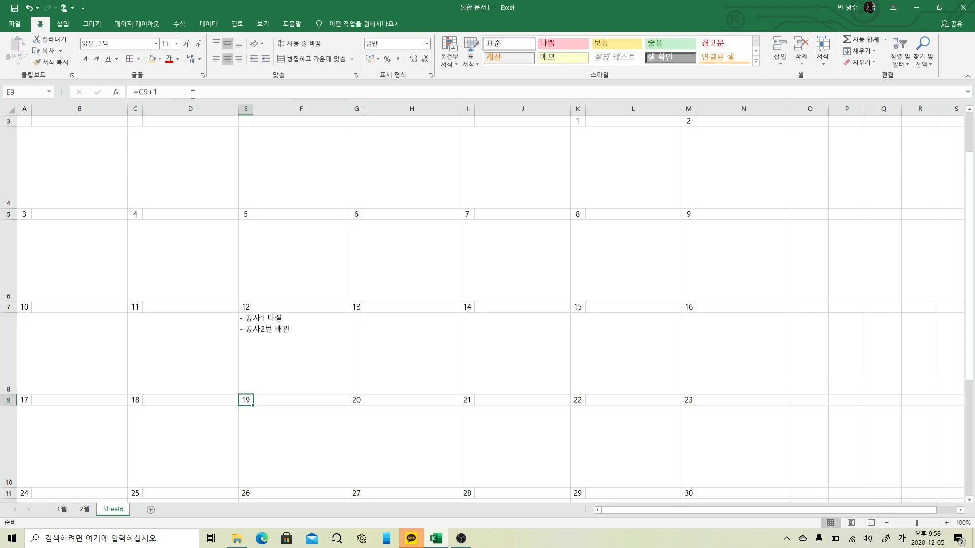
# Extend the first line of the E8 note to read "- 공사1 타설 3명, 일용 2명".
pyautogui.click(300, 327)
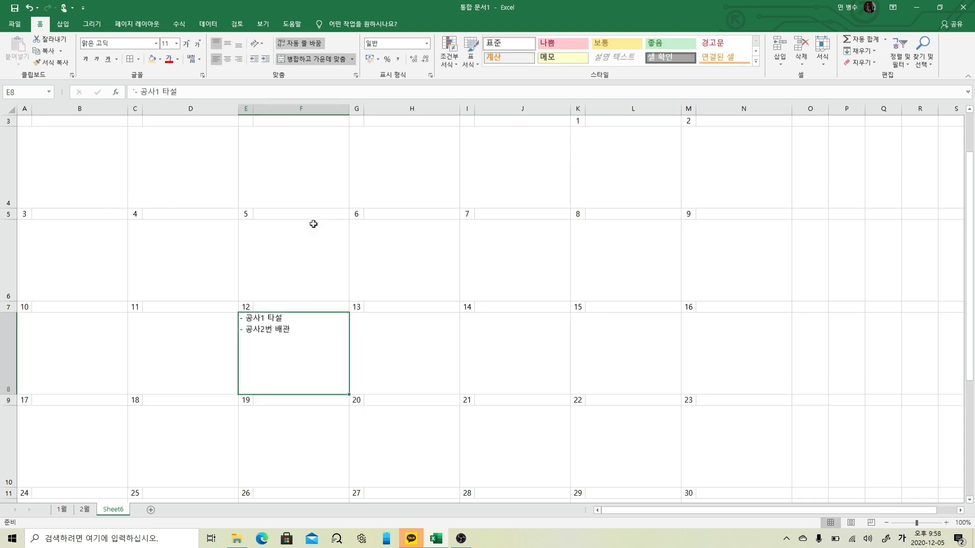
pyautogui.click(184, 91)
pyautogui.write('인원')
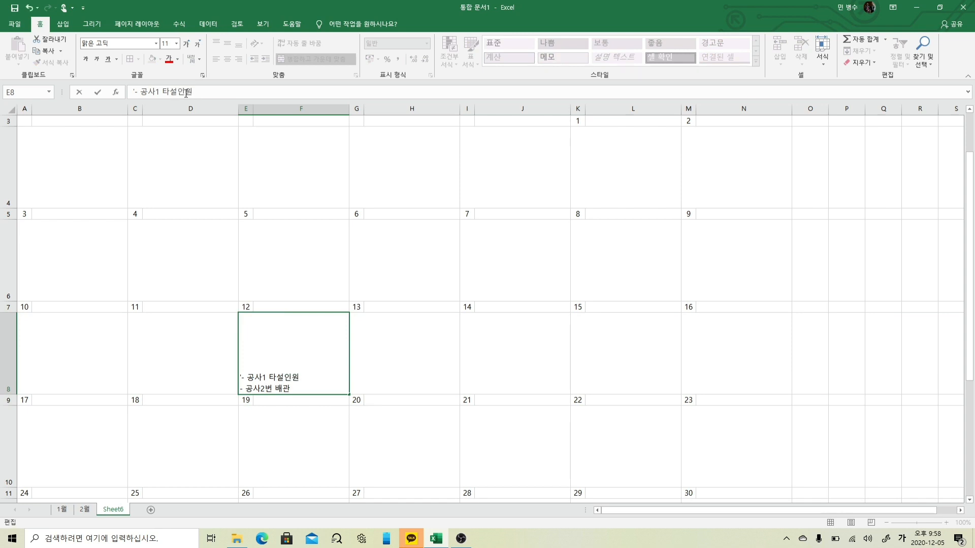
pyautogui.press('BackSpace')
pyautogui.press('BackSpace')
pyautogui.press('BackSpace')
pyautogui.write('3명')
pyautogui.write(',')
pyautogui.write(' ㅇ')
pyautogui.write('일용')
pyautogui.write(' 2명')
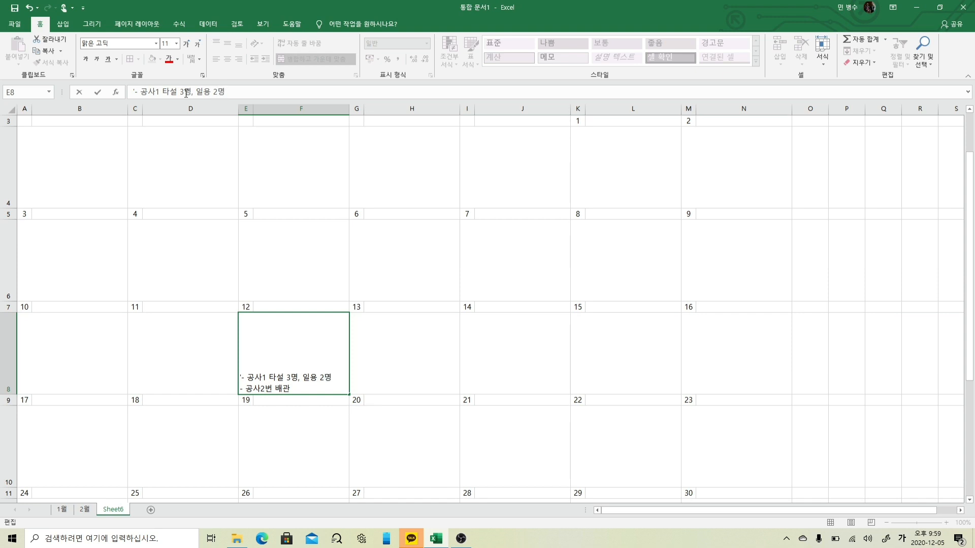
pyautogui.press('Return')
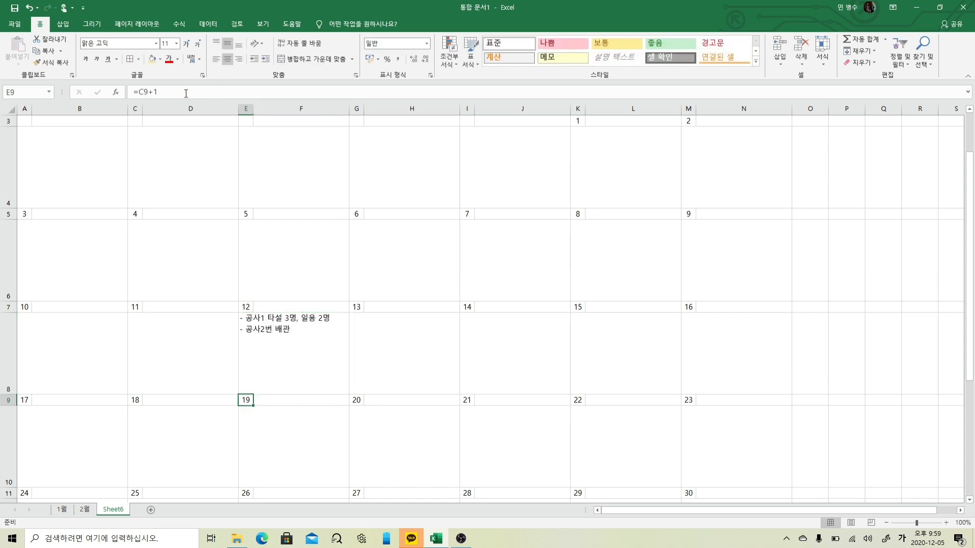
# Set the font colour of the Sunday date column A to red.
pyautogui.scroll(1, 68, 279)
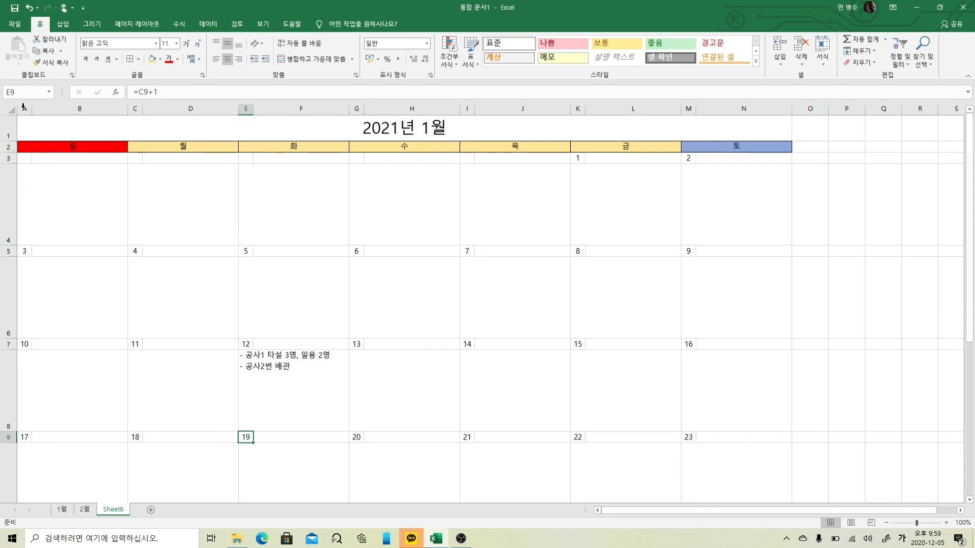
pyautogui.click(21, 108)
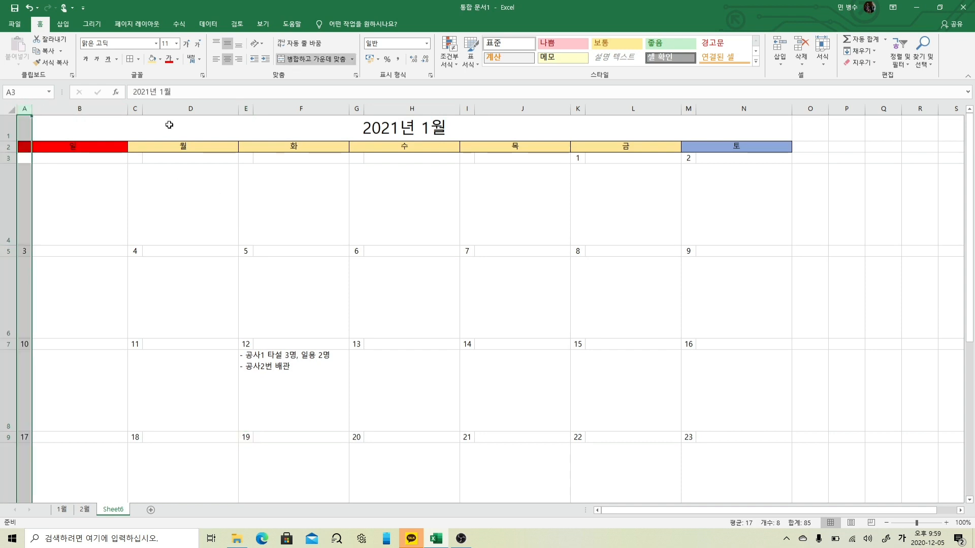
pyautogui.click(169, 59)
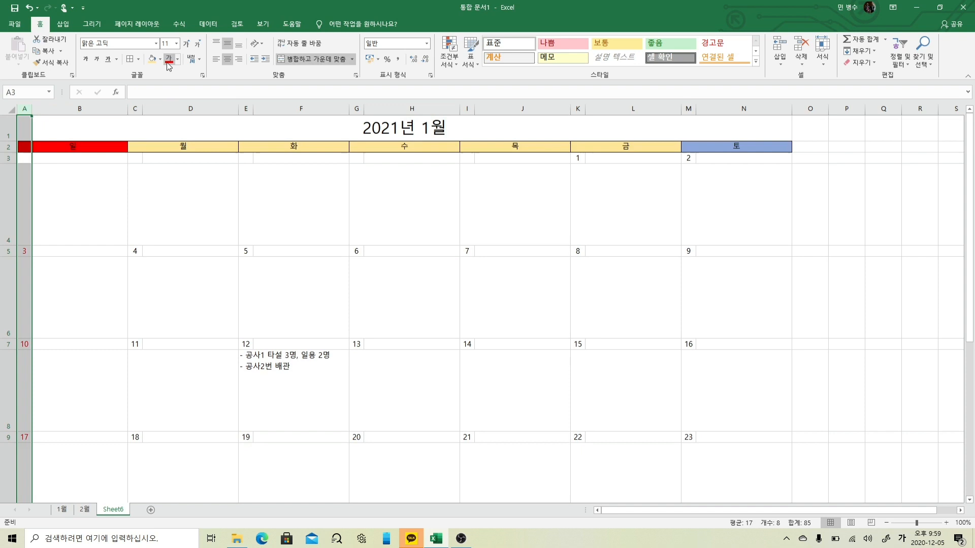
pyautogui.click(229, 230)
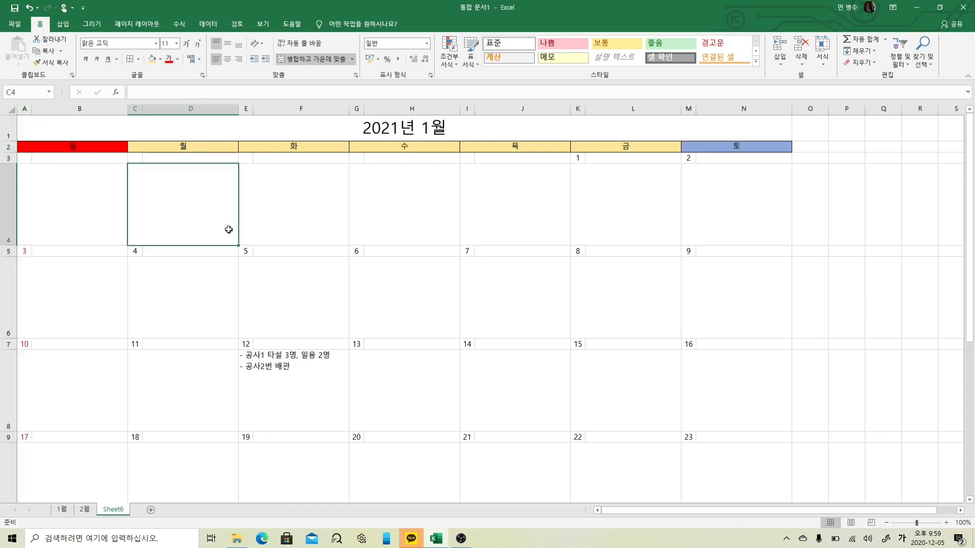
# Set the font colour of the Saturday date column M to the standard light blue.
pyautogui.click(688, 108)
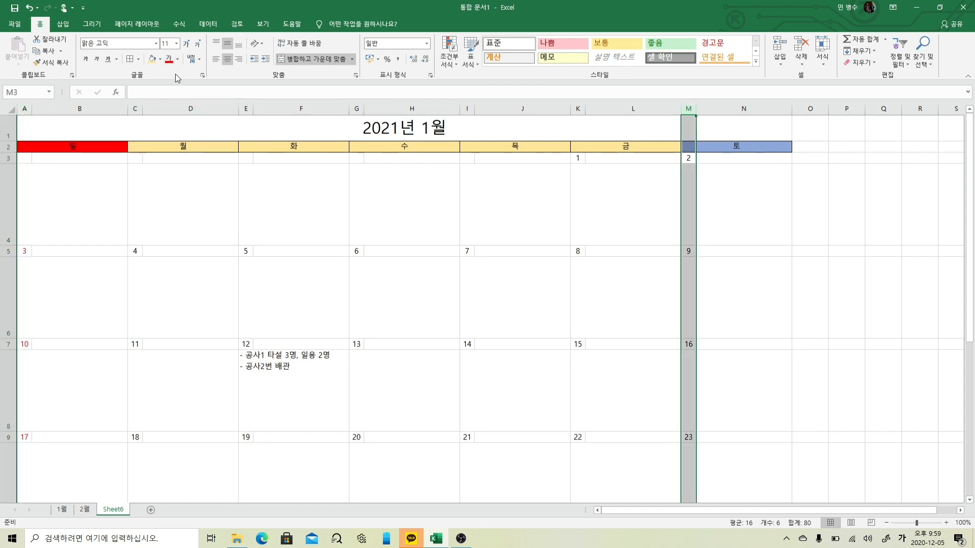
pyautogui.click(176, 59)
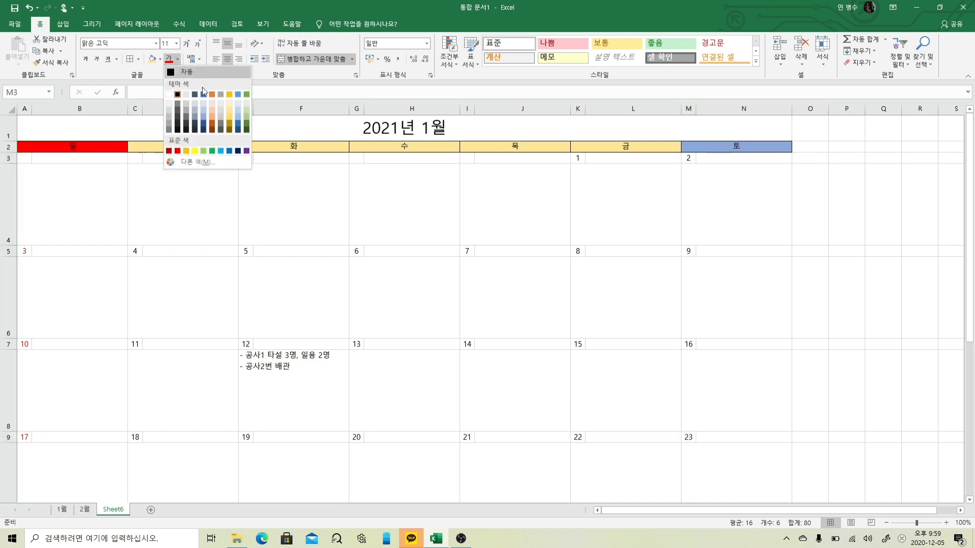
pyautogui.click(221, 151)
pyautogui.click(657, 300)
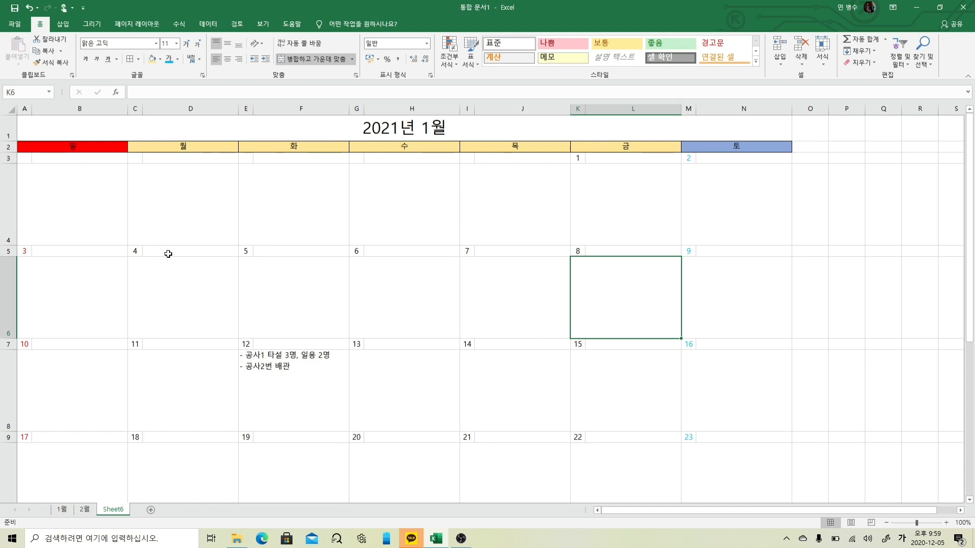
# Enter the holiday name 신정 in L3 beside date 1.
pyautogui.click(629, 160)
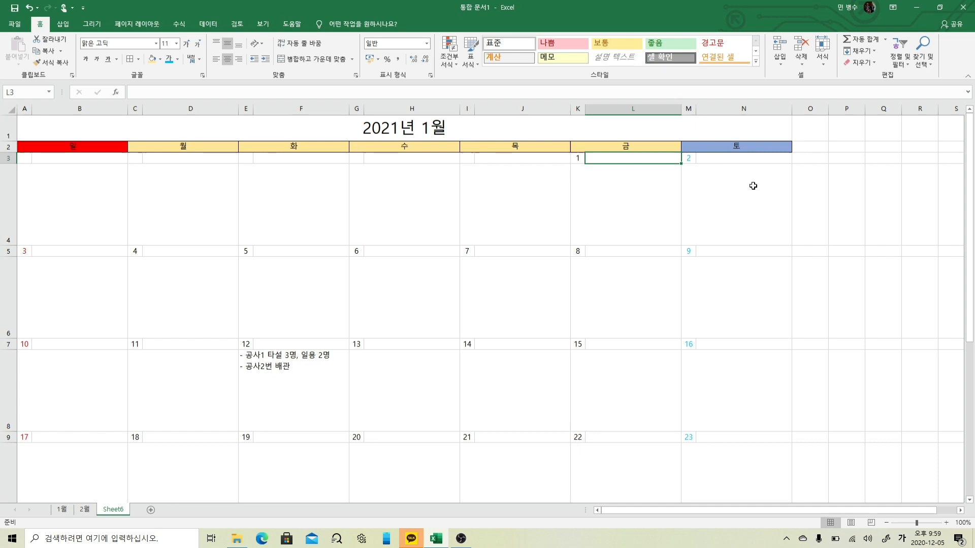
pyautogui.write('싱')
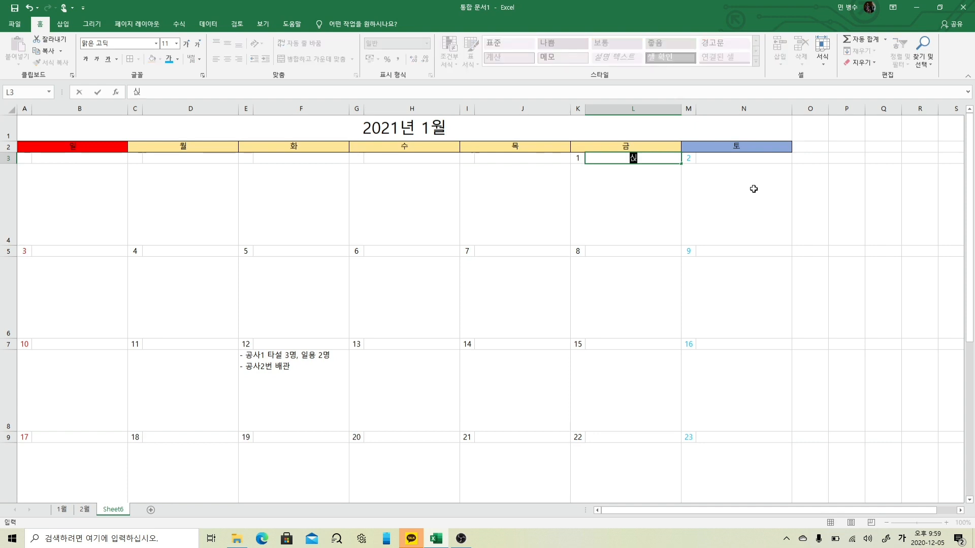
pyautogui.write('정')
pyautogui.press('Return')
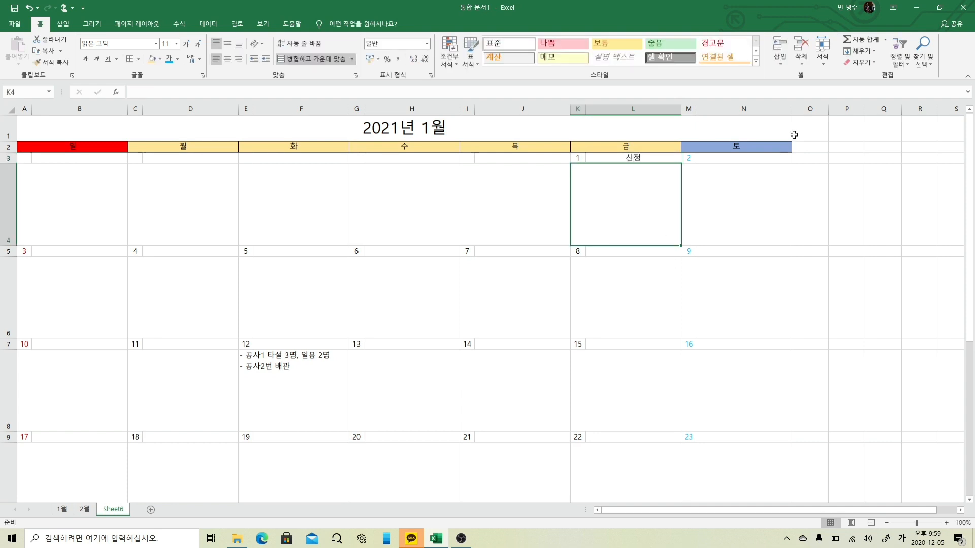
# Set the font colour of K3:L3, the first date and its holiday name, to standard red.
pyautogui.click(579, 158)
pyautogui.keyDown('shift'); pyautogui.click(620, 159); pyautogui.keyUp('shift')
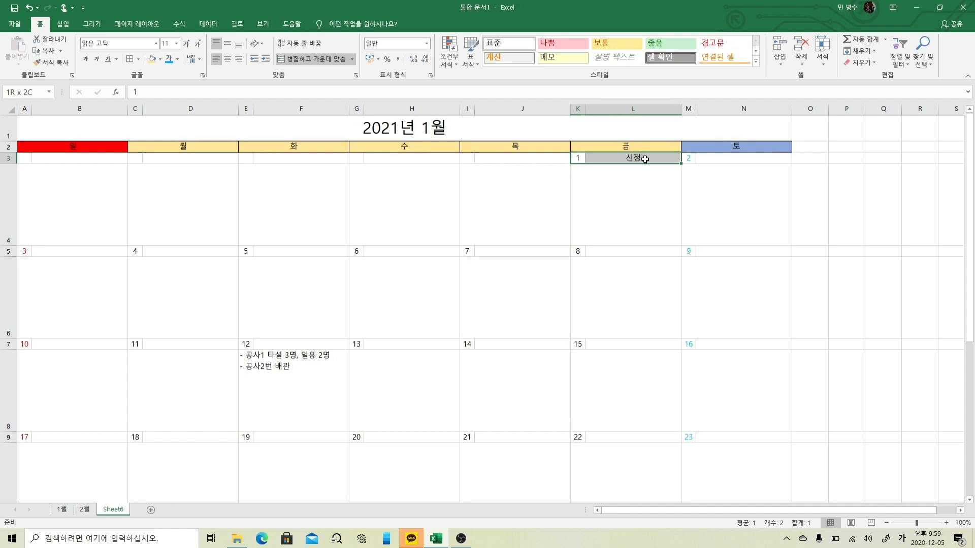
pyautogui.click(178, 58)
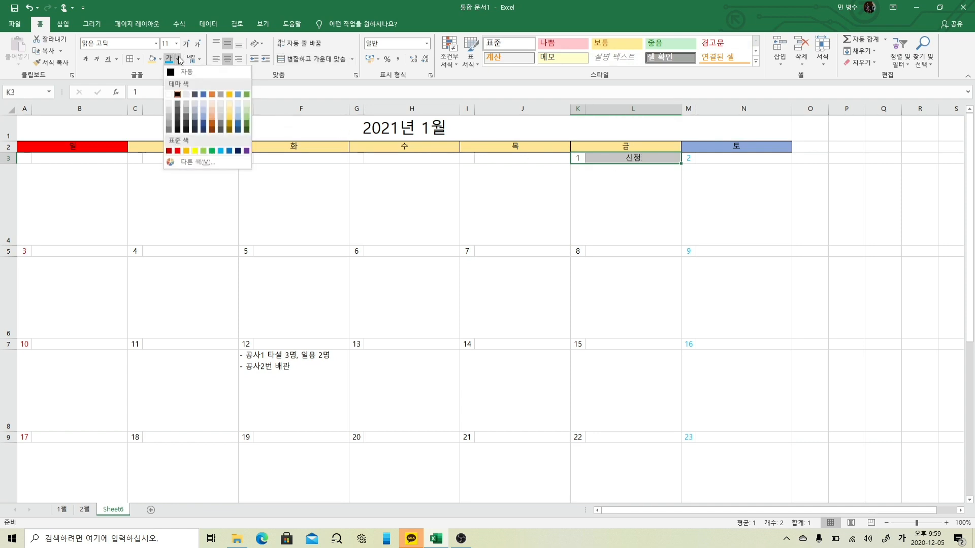
pyautogui.click(178, 152)
pyautogui.click(628, 210)
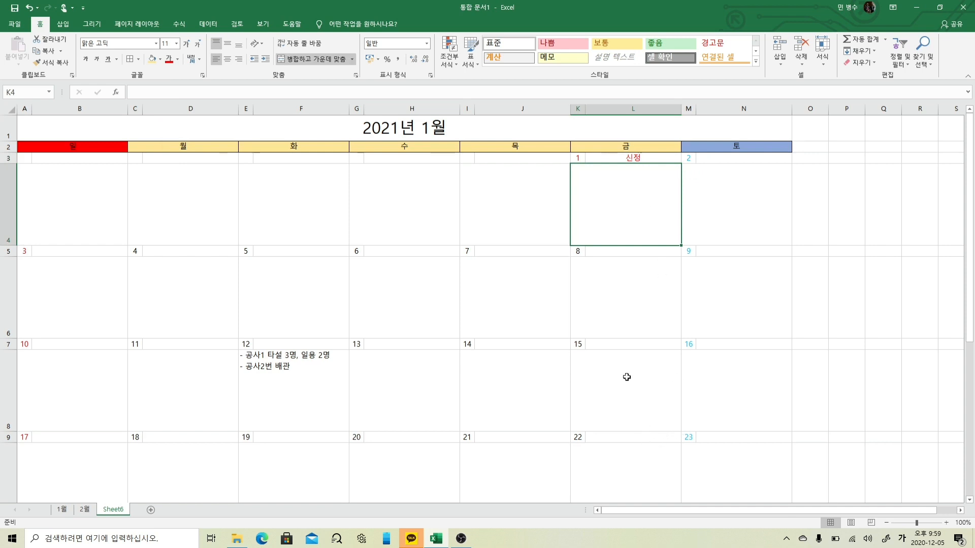
# Reset the font colour of the "공사 1, 공사2" note in A16 to automatic black.
pyautogui.scroll(-4, 626, 377)
pyautogui.scroll(1, 626, 365)
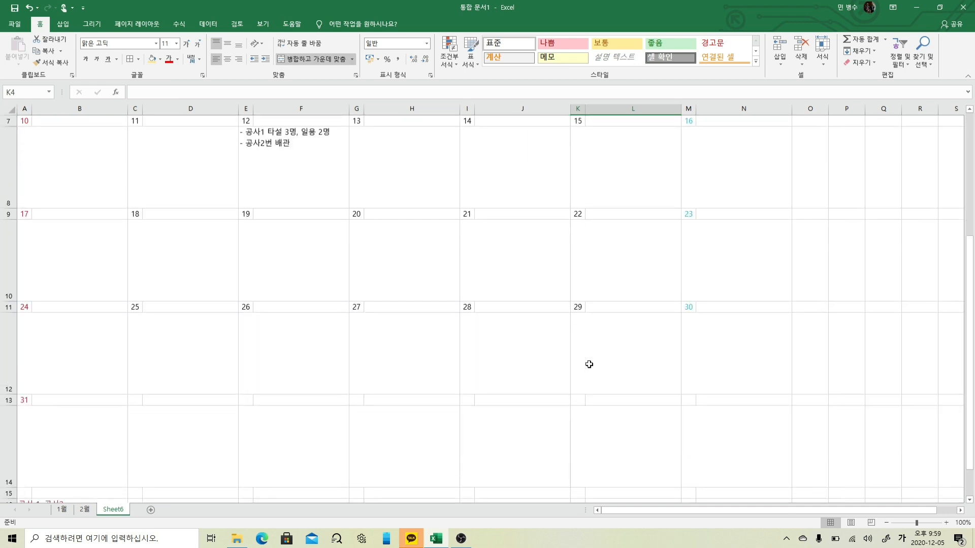
pyautogui.scroll(2, 589, 365)
pyautogui.scroll(-3, 52, 443)
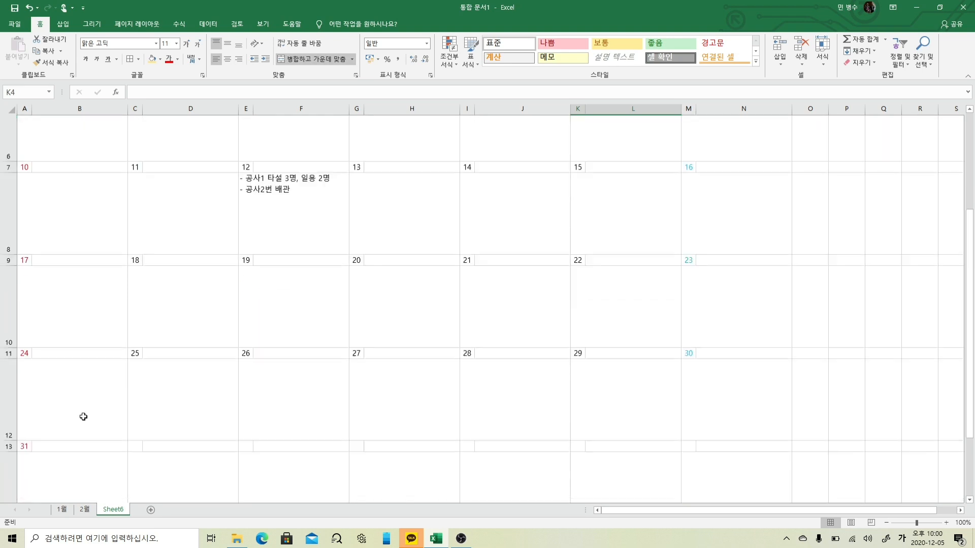
pyautogui.click(23, 411)
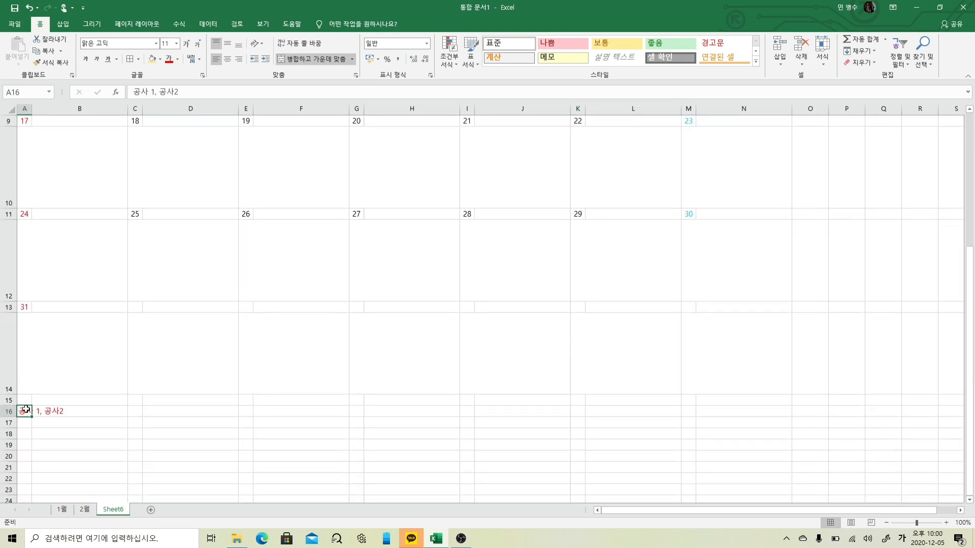
pyautogui.click(178, 56)
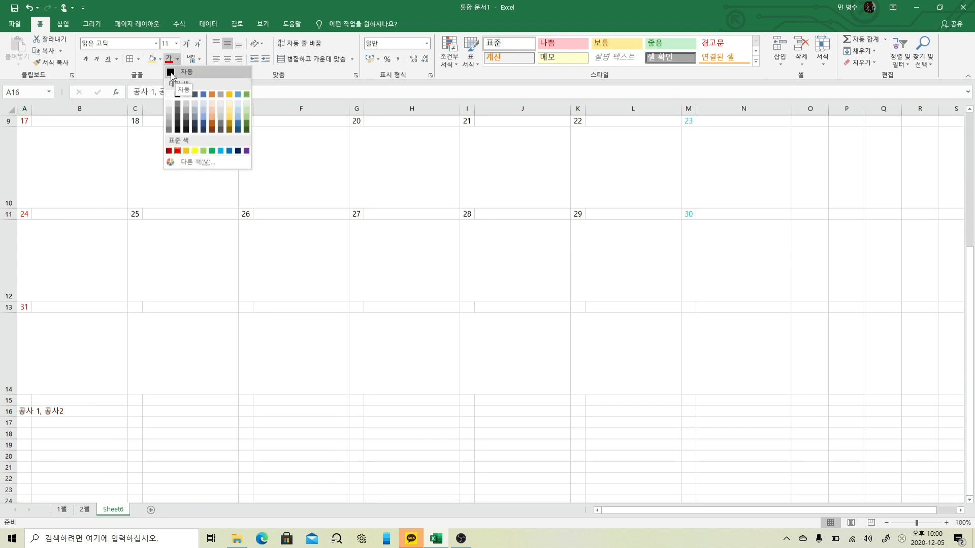
pyautogui.click(177, 73)
pyautogui.click(333, 446)
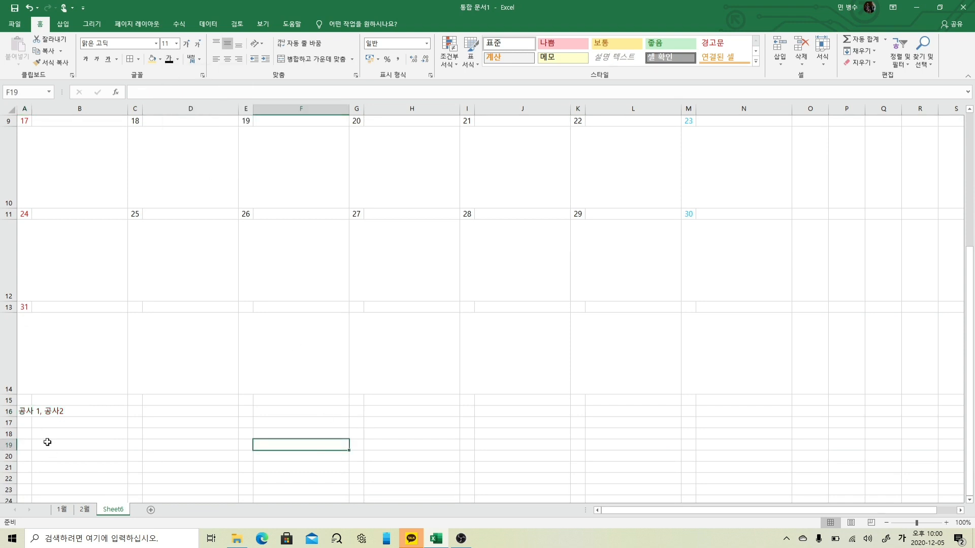
# Rename the worksheet Sheet6 as 1.
pyautogui.scroll(3, 287, 412)
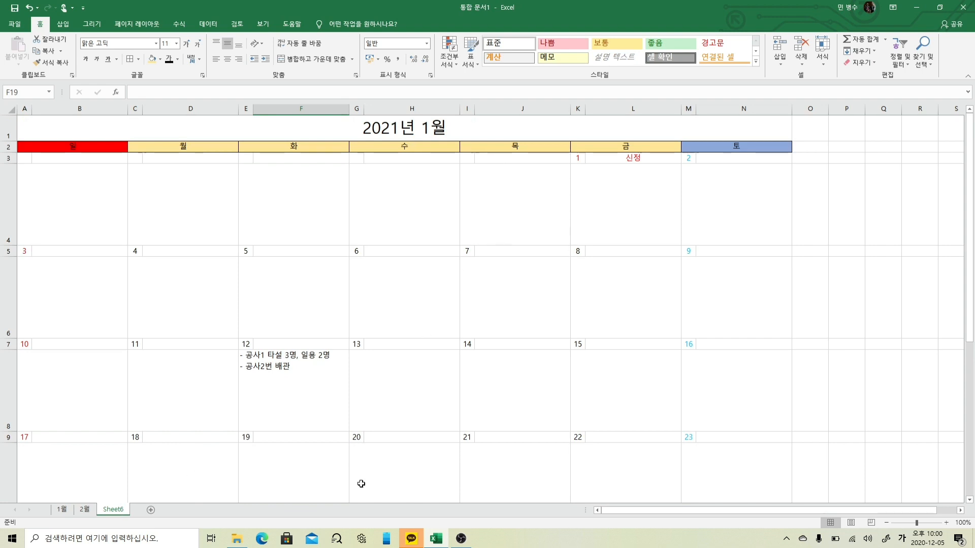
pyautogui.rightClick(114, 512)
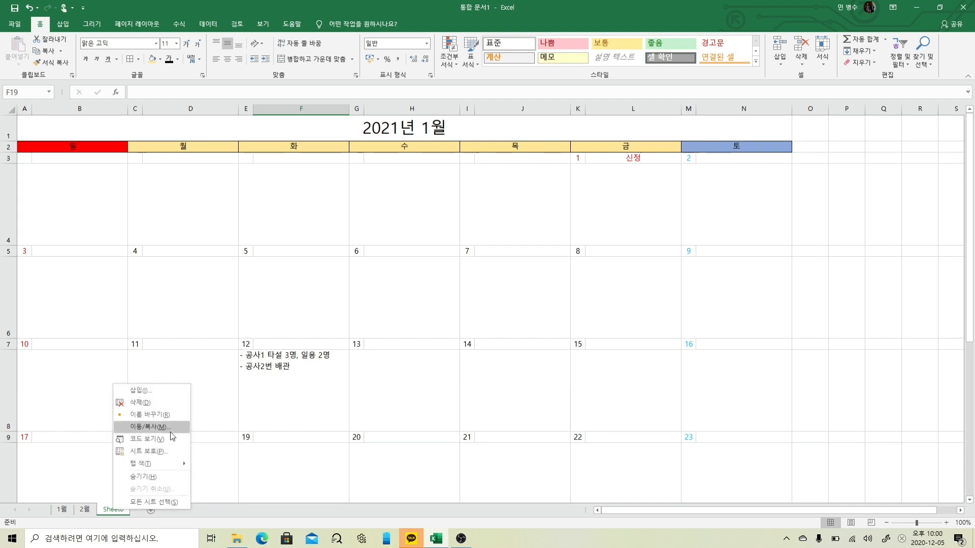
pyautogui.click(178, 412)
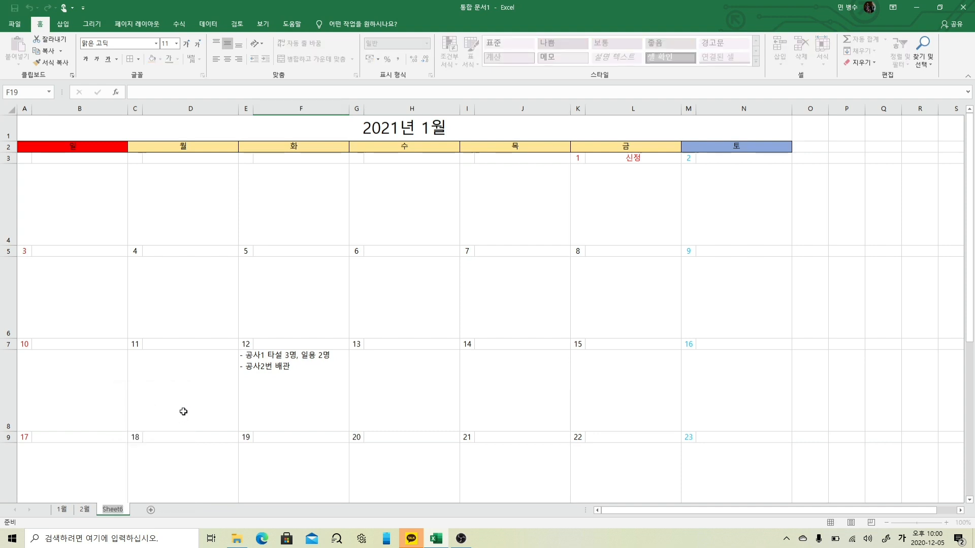
pyautogui.write('1')
pyautogui.press('Return')
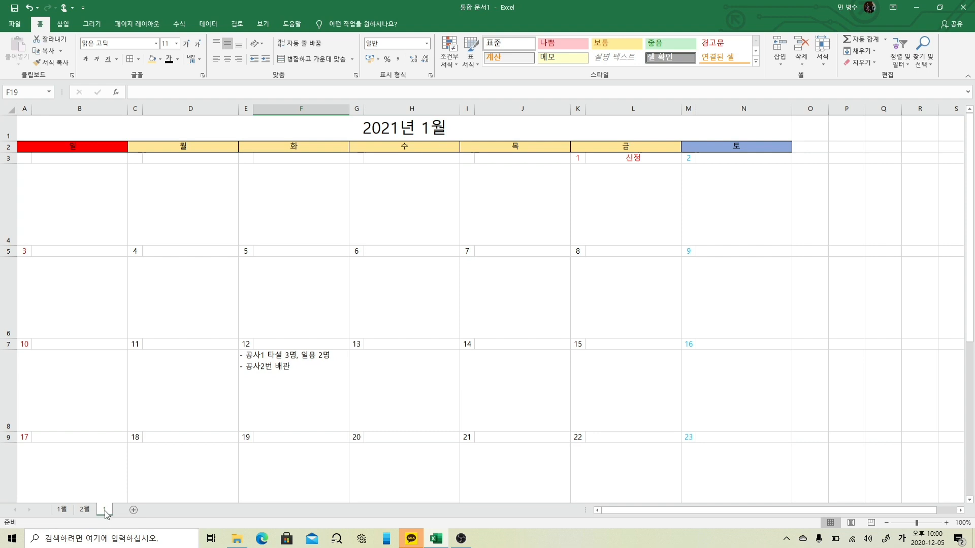
# Duplicate worksheet 1 directly after itself and rename the copy as 2.
pyautogui.moveTo(106, 515); pyautogui.dragTo(105, 513)
pyautogui.moveTo(105, 514); pyautogui.dragTo(123, 514)
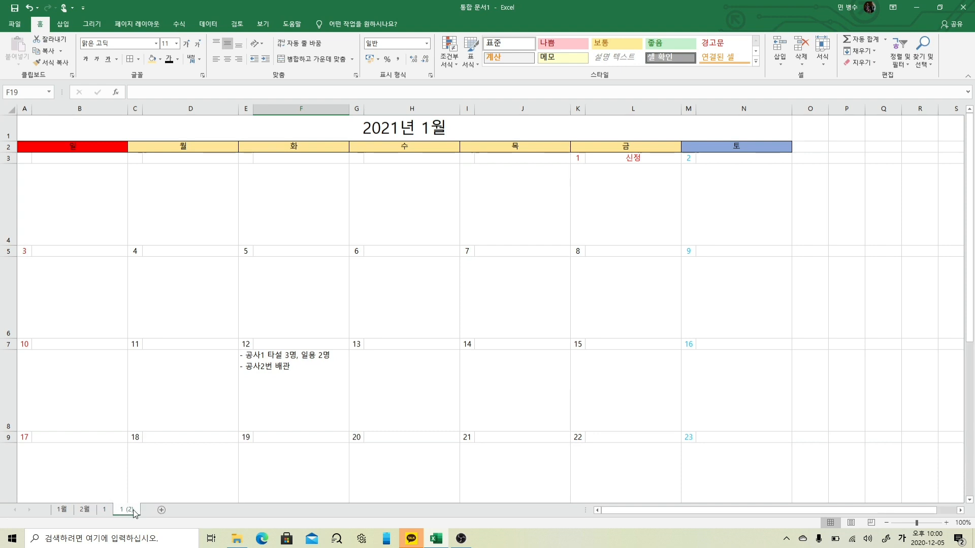
pyautogui.rightClick(134, 514)
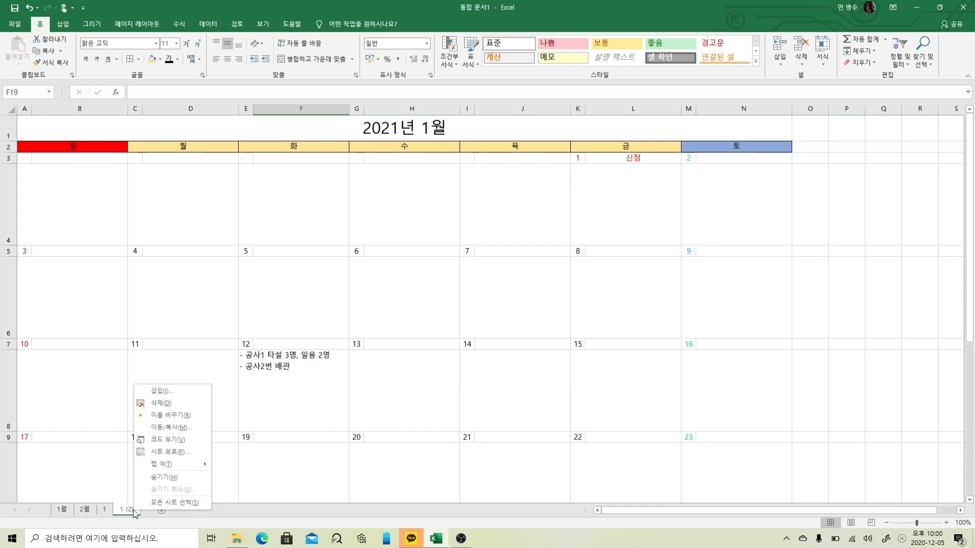
pyautogui.click(199, 416)
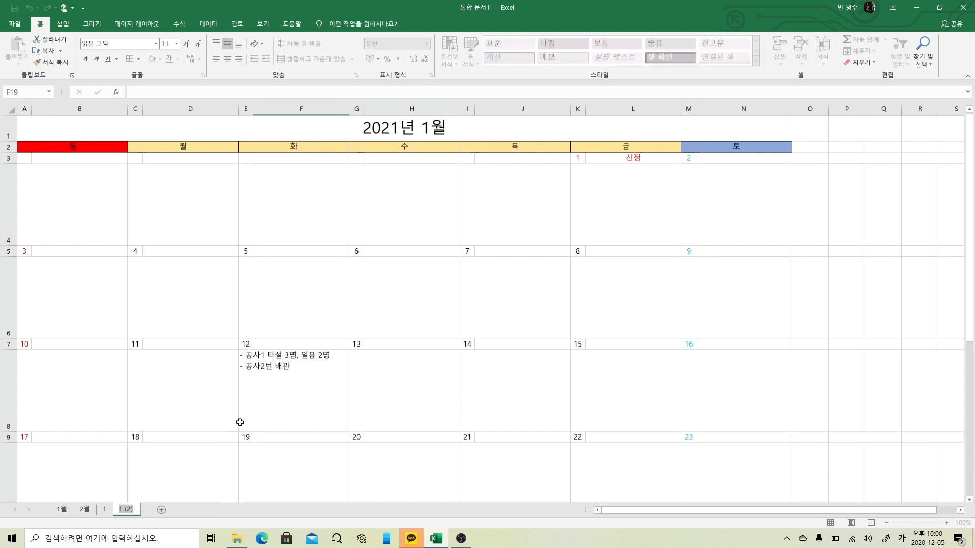
pyautogui.write('2')
pyautogui.press('Return')
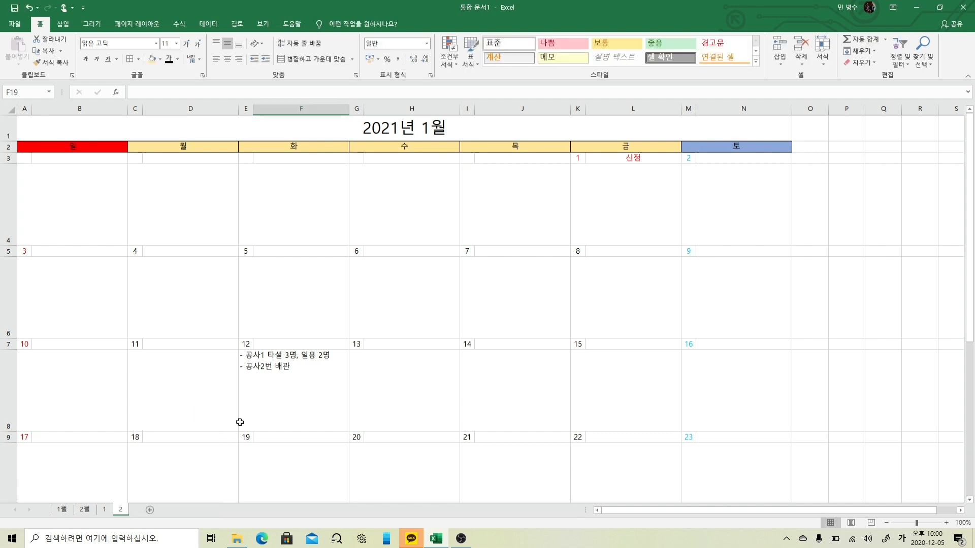
# Change the calendar title on sheet 2 to "2021년 2월".
pyautogui.click(422, 129)
pyautogui.doubleClick(421, 129)
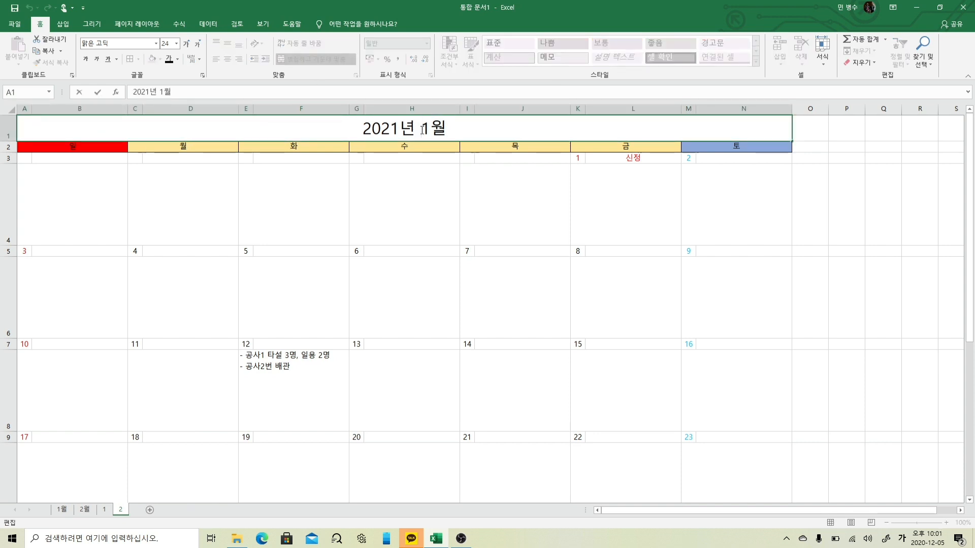
pyautogui.moveTo(422, 129); pyautogui.dragTo(430, 130)
pyautogui.write('2')
pyautogui.press('Return')
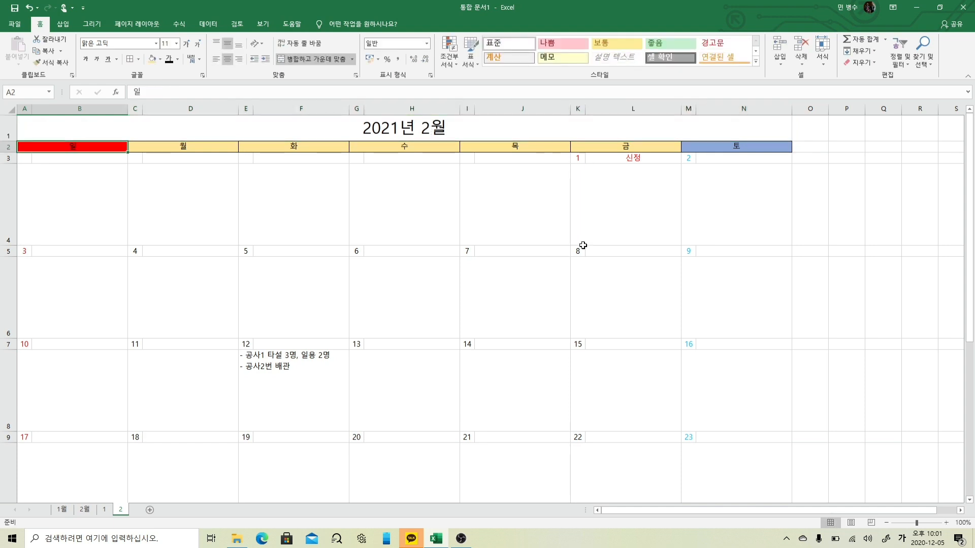
# Enter 1 in C3 as the first date of February under Monday.
pyautogui.click(138, 158)
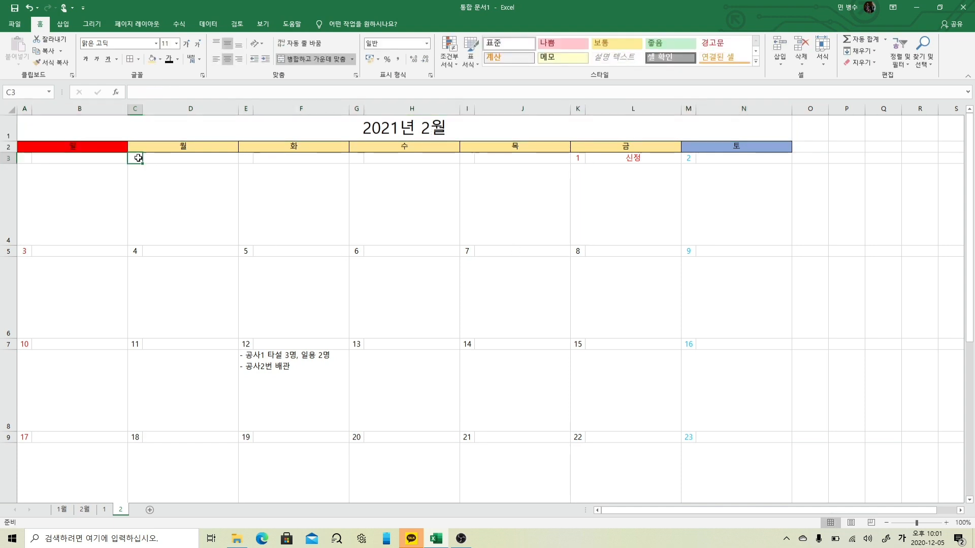
pyautogui.scroll(-2, 386, 292)
pyautogui.scroll(-1, 386, 292)
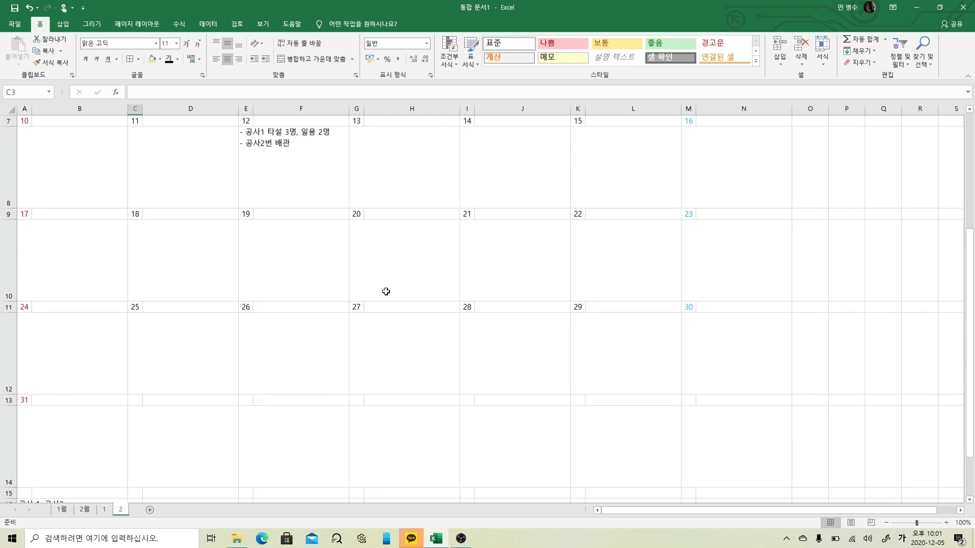
pyautogui.scroll(-1, 79, 417)
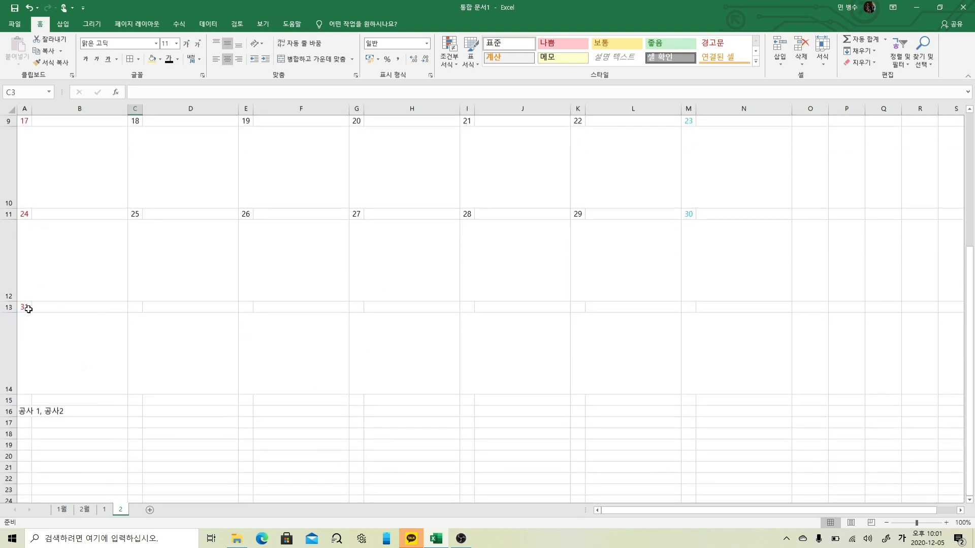
pyautogui.scroll(4, 54, 331)
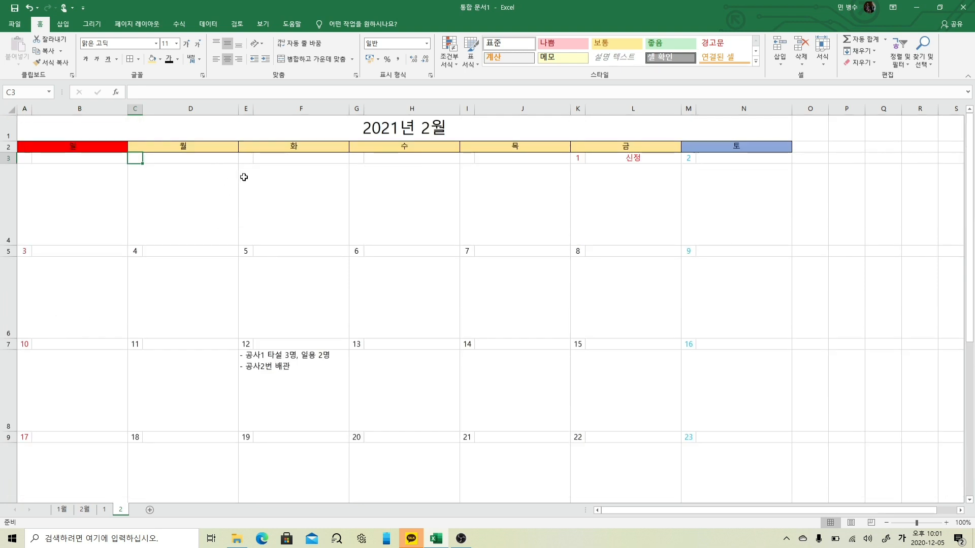
pyautogui.write('1')
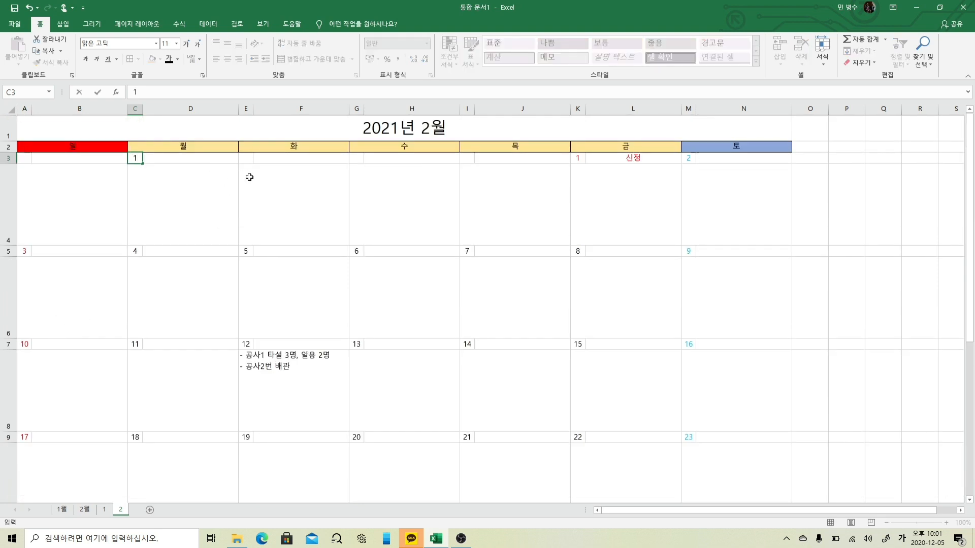
pyautogui.press('Return')
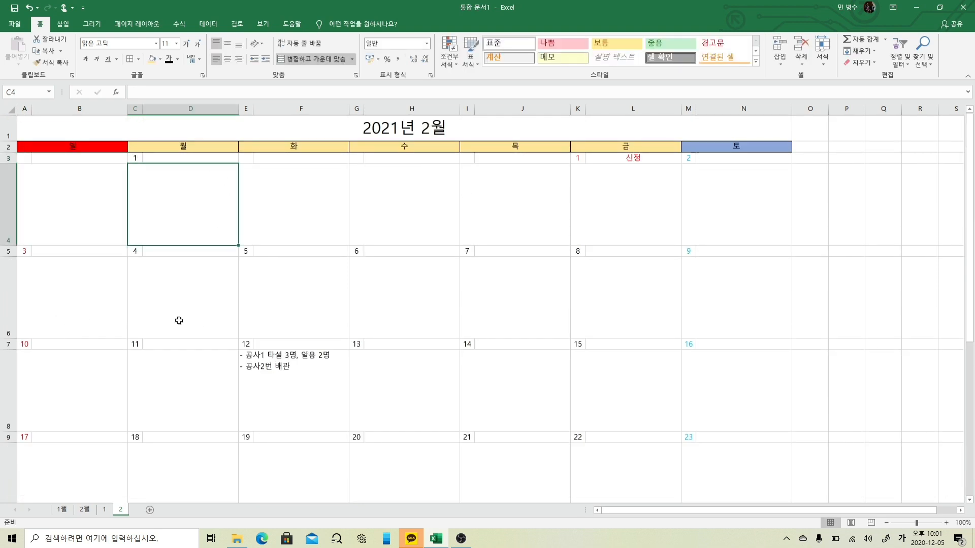
# Copy the date formulas from E5:M5 onto E3:M3 to continue the first week from Monday's date.
pyautogui.click(134, 252)
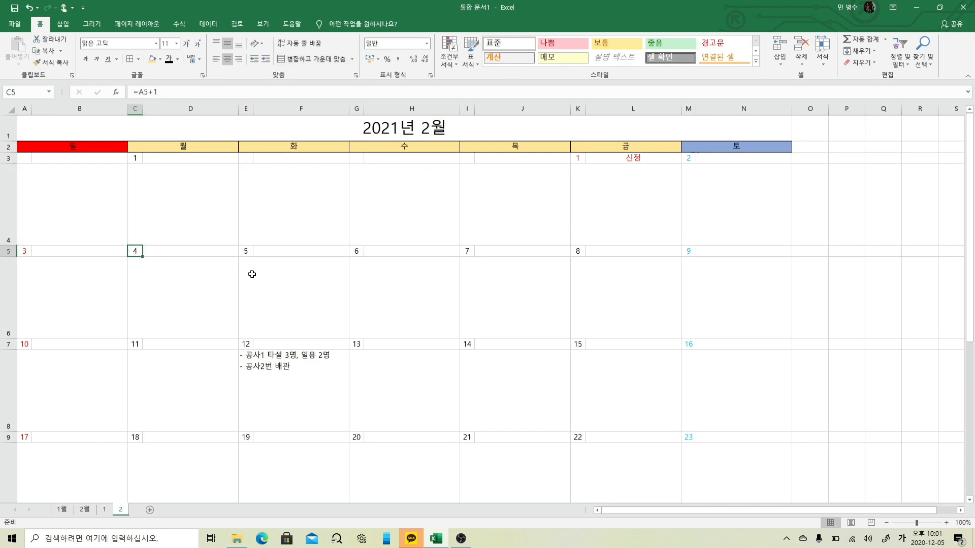
pyautogui.moveTo(245, 252); pyautogui.dragTo(685, 251)
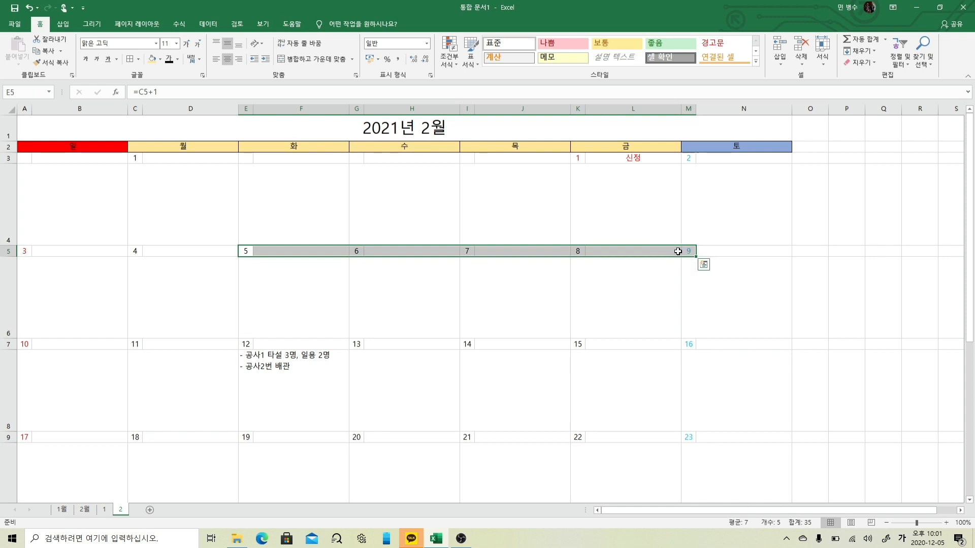
pyautogui.moveTo(626, 244); pyautogui.dragTo(639, 157)
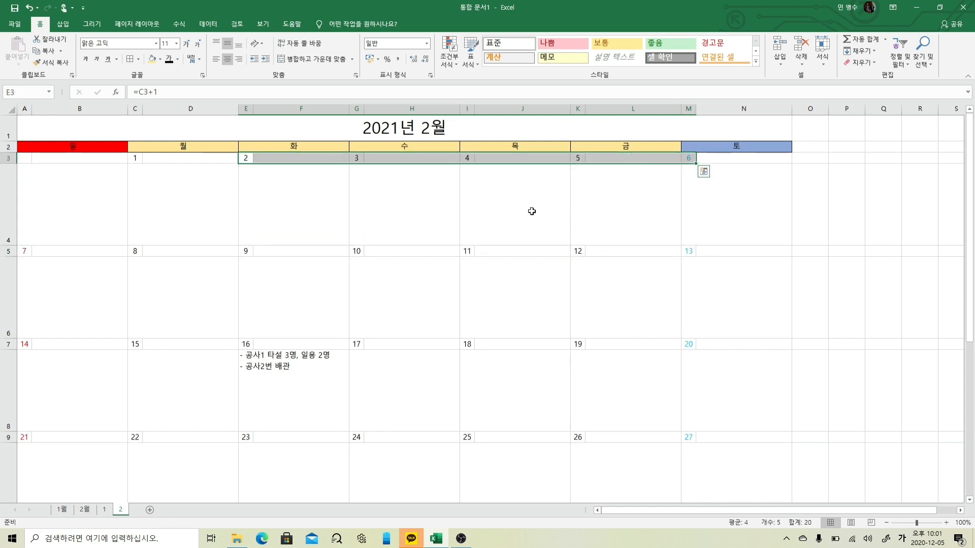
# Clear the surplus dates after 28 from C11:N11 in the last week of February.
pyautogui.scroll(-2, 734, 209)
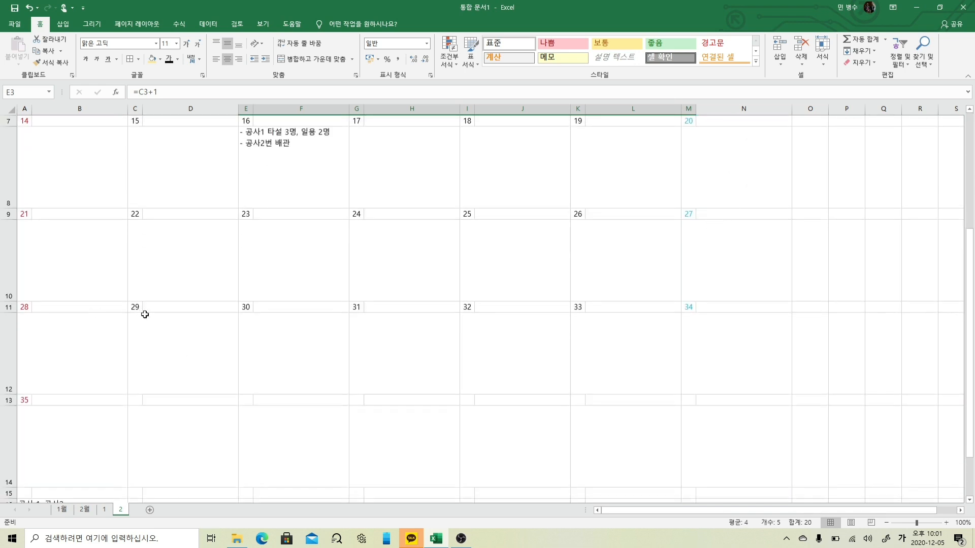
pyautogui.moveTo(138, 308); pyautogui.dragTo(766, 307)
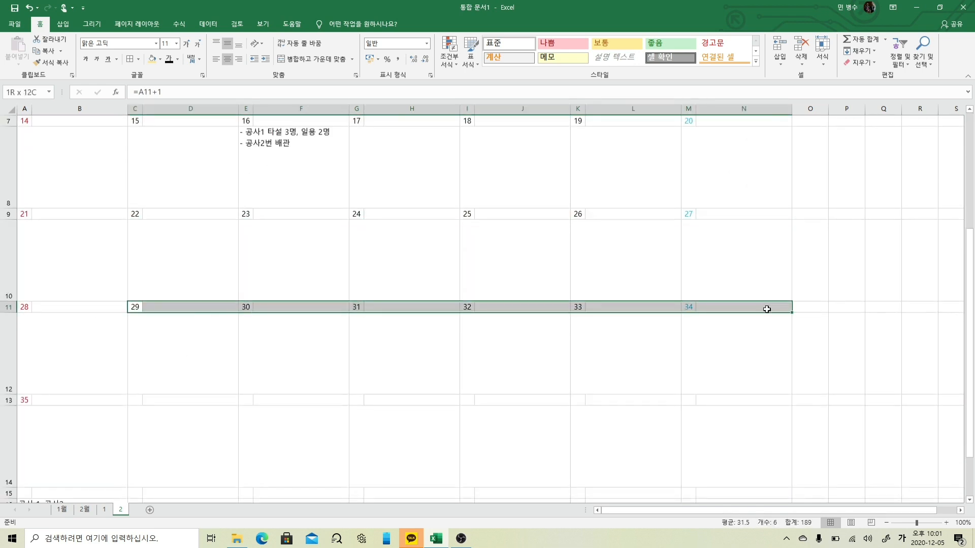
pyautogui.press('Delete')
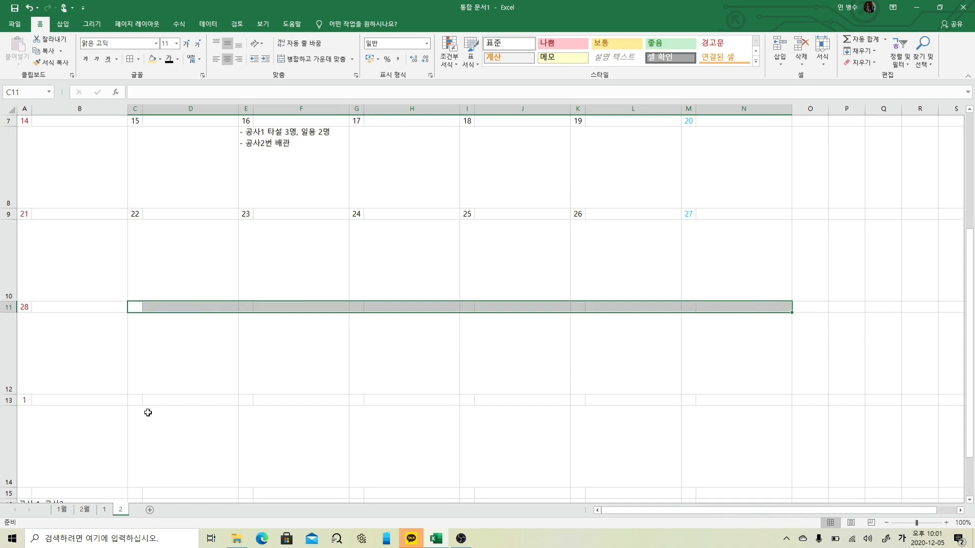
# Delete the unneeded sixth-week rows 13 and 14 from sheet 2.
pyautogui.scroll(-1, 133, 432)
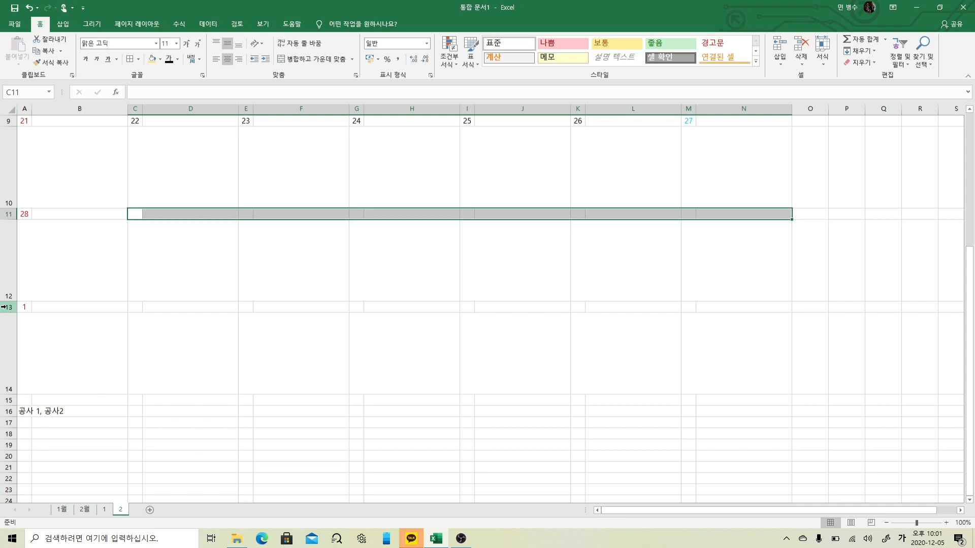
pyautogui.moveTo(4, 308); pyautogui.dragTo(7, 350)
pyautogui.rightClick(181, 351)
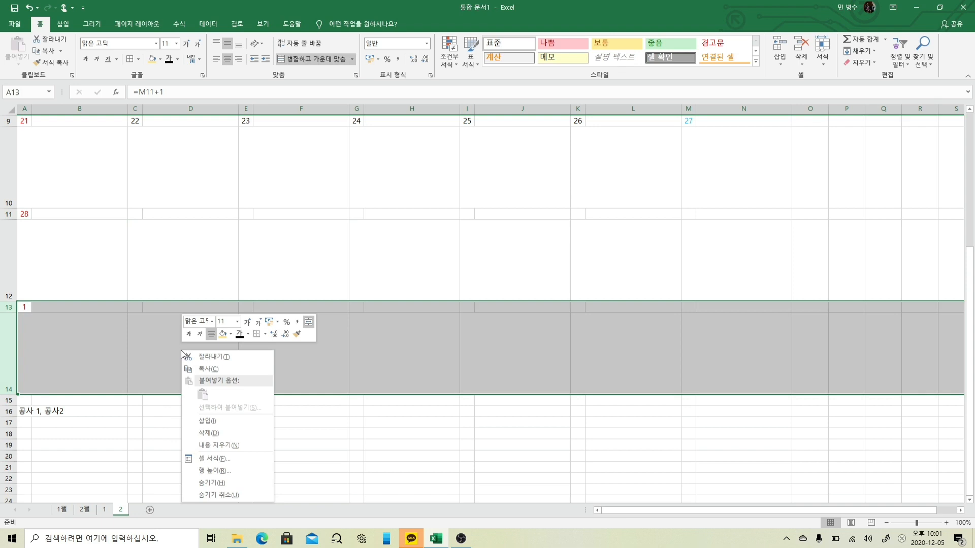
pyautogui.press('d')
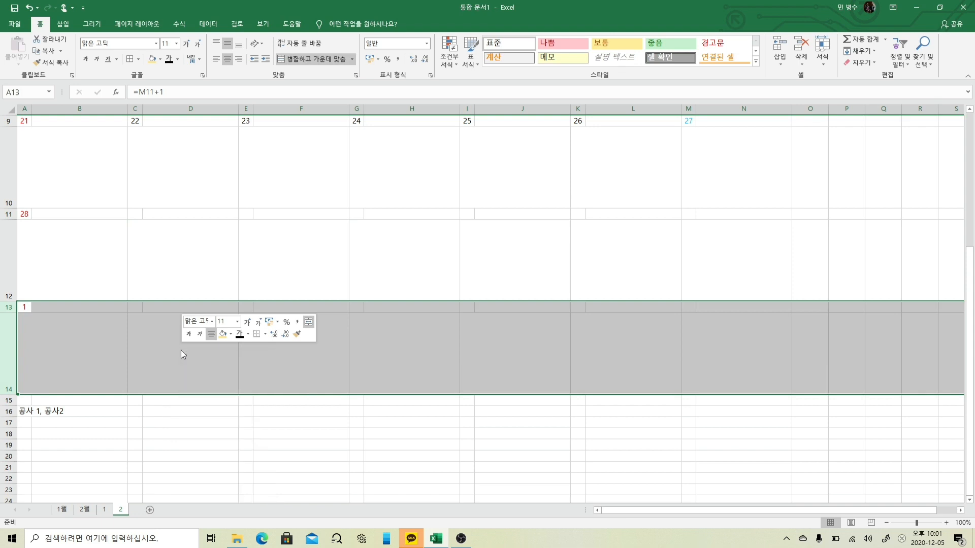
# Clear the copied construction note from the February 16 cell.
pyautogui.scroll(3, 174, 373)
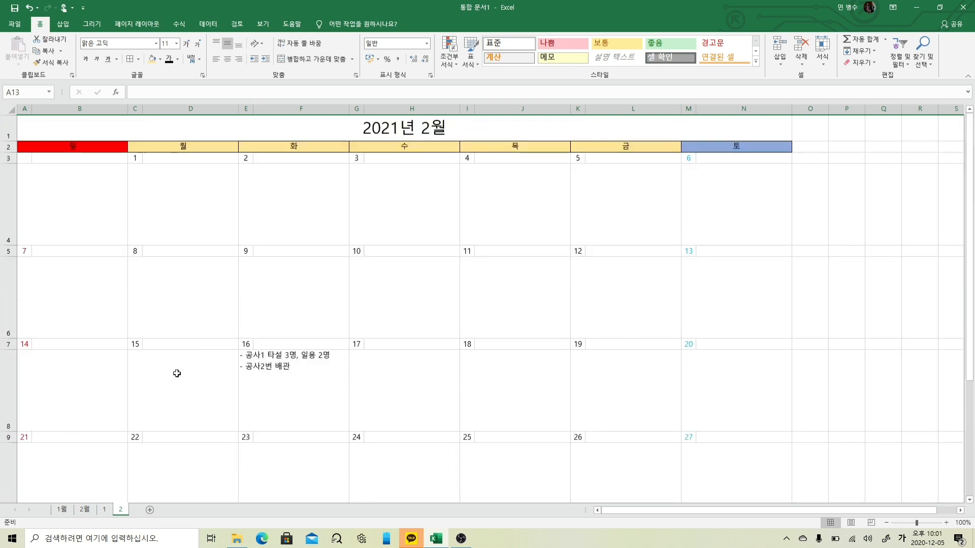
pyautogui.click(293, 360)
pyautogui.press('Delete')
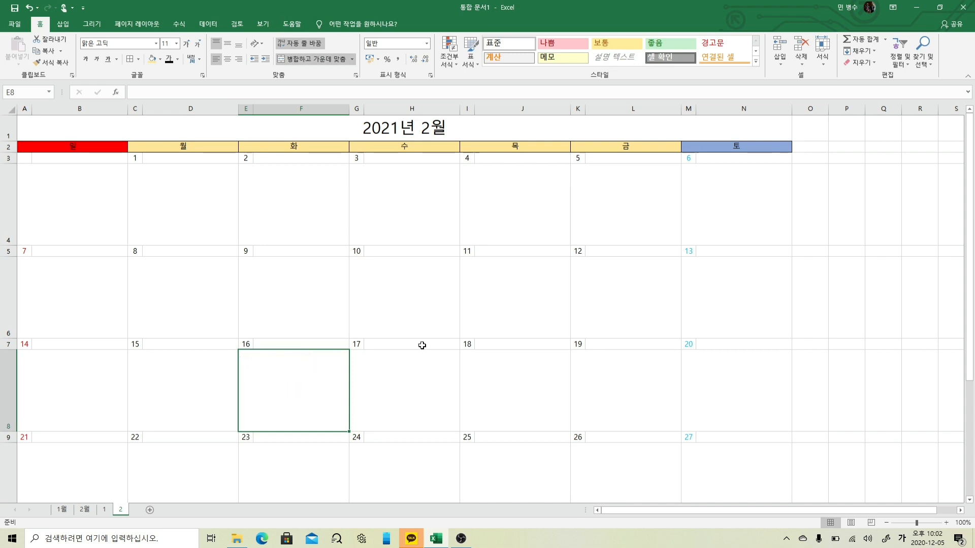
# Enter the label "급여일" in H5 beside February 10.
pyautogui.click(363, 270)
pyautogui.click(442, 252)
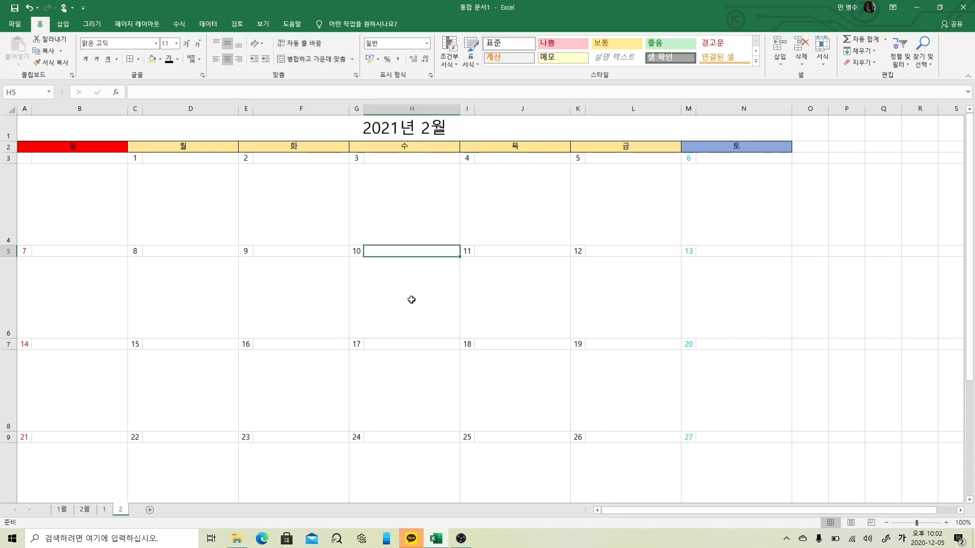
pyautogui.write('급열')
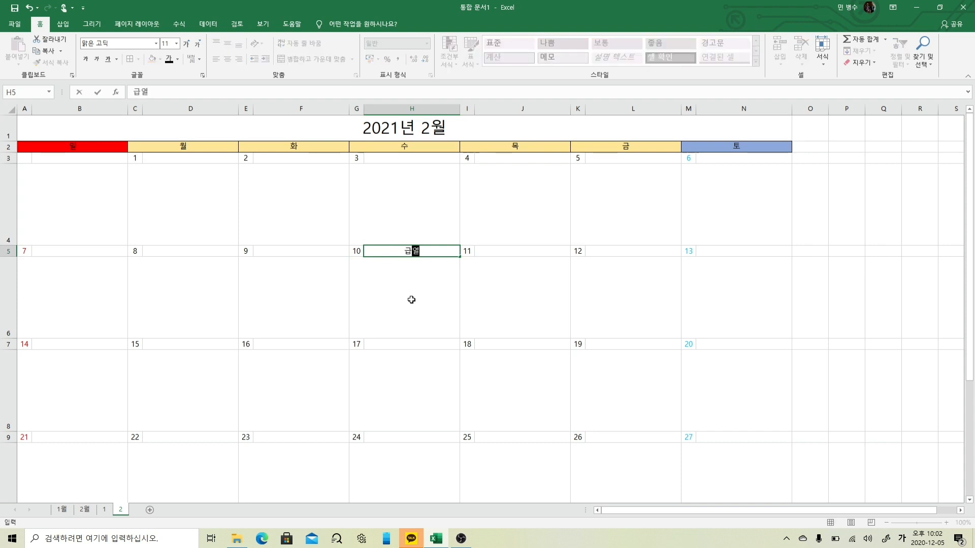
pyautogui.press('BackSpace')
pyautogui.write('일')
pyautogui.press('Return')
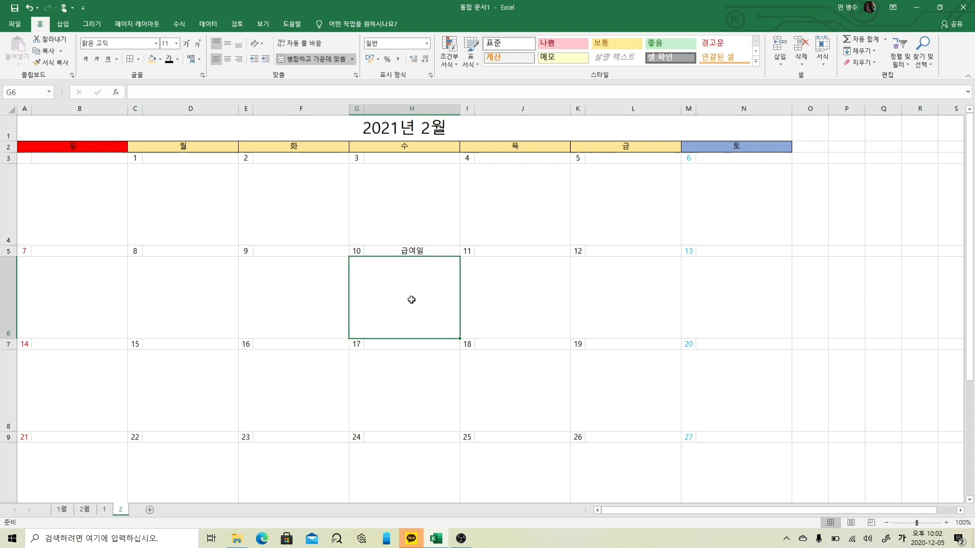
# Enter the note "- 급여 입금" in C6 under February 8, keeping the leading dash as text.
pyautogui.click(152, 295)
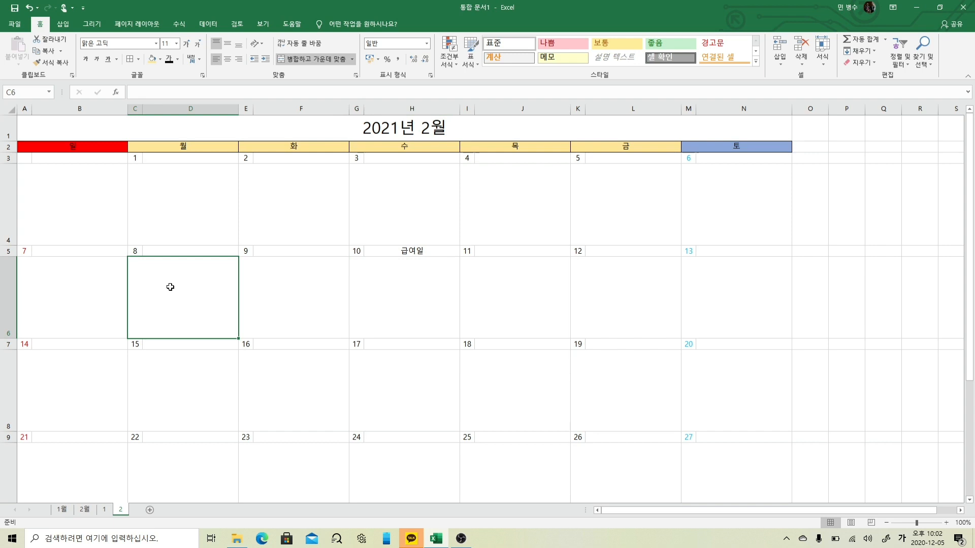
pyautogui.write("'-")
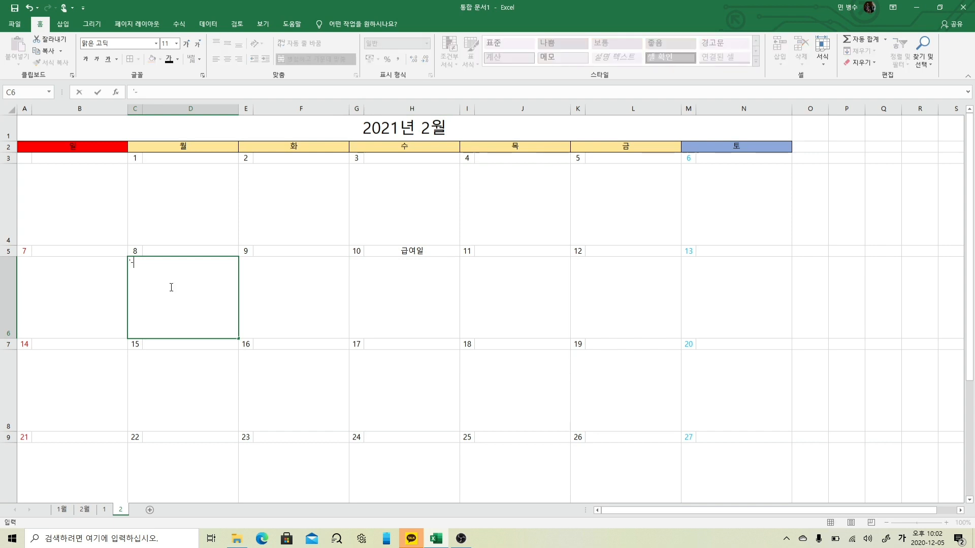
pyautogui.write(' 급여')
pyautogui.write(' 입금')
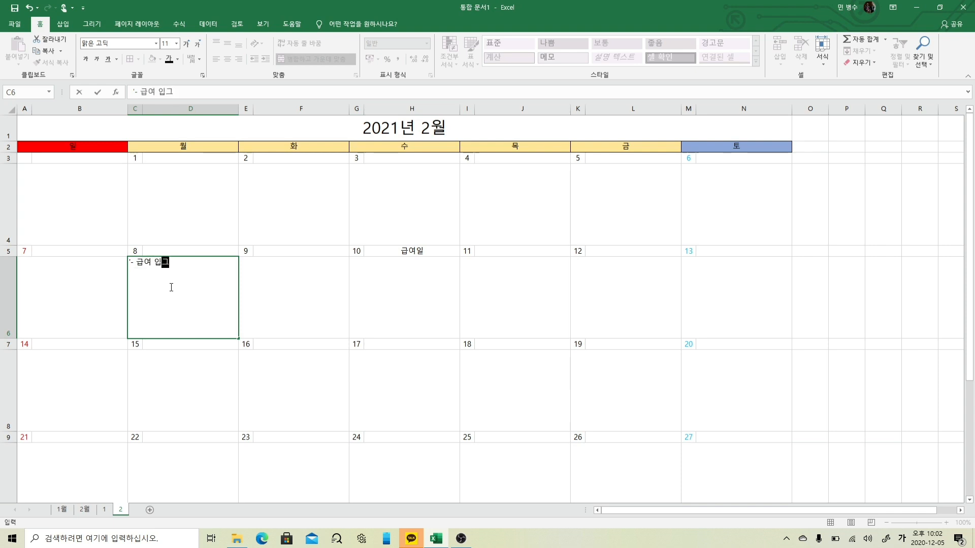
pyautogui.press('Return')
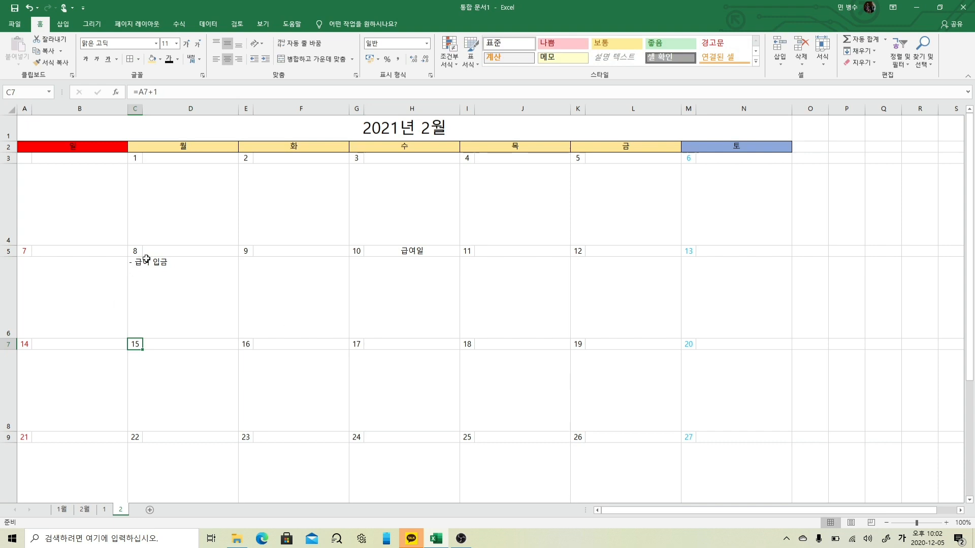
# Enter the note "- 급여 계산완료" in K4 under February 5, keeping the leading dash as text.
pyautogui.click(611, 204)
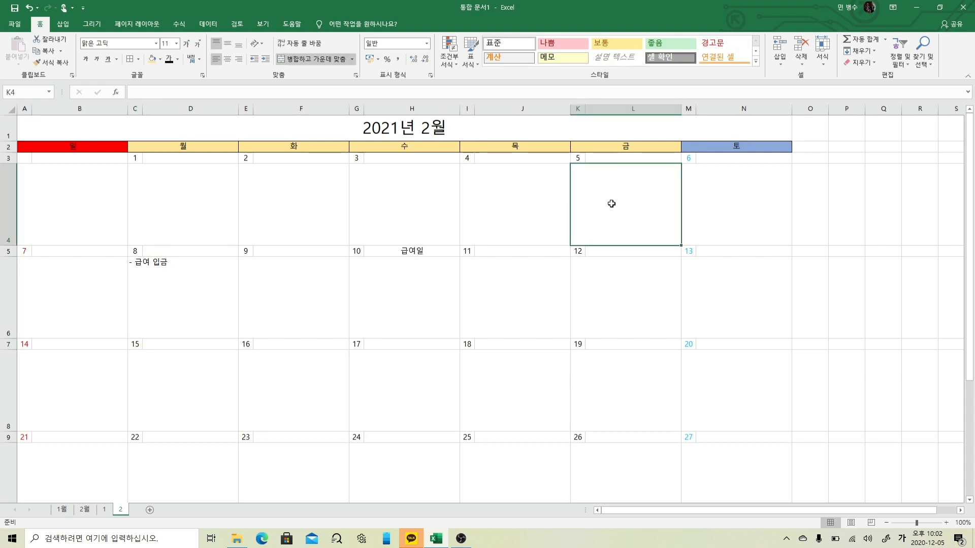
pyautogui.write("'")
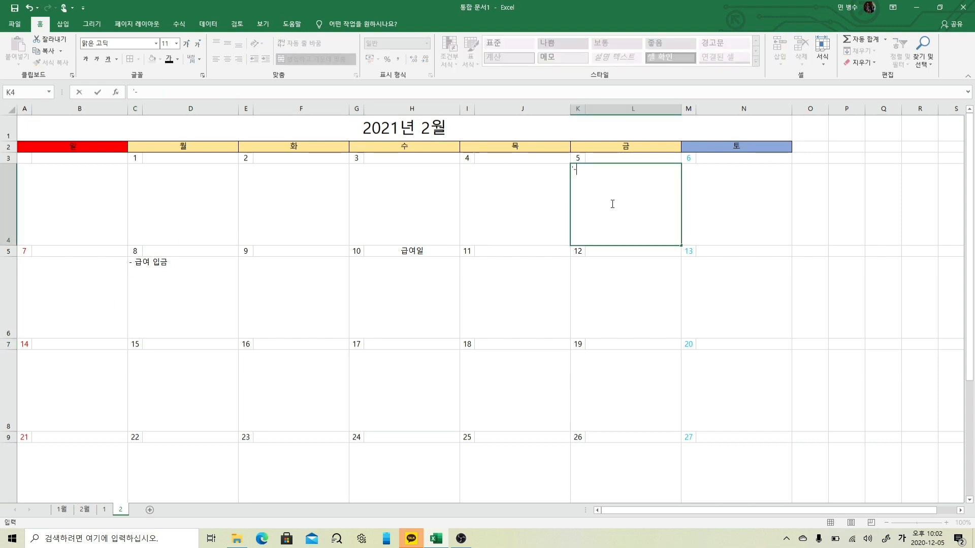
pyautogui.write('- 급여 ')
pyautogui.write('계산')
pyautogui.write('완료')
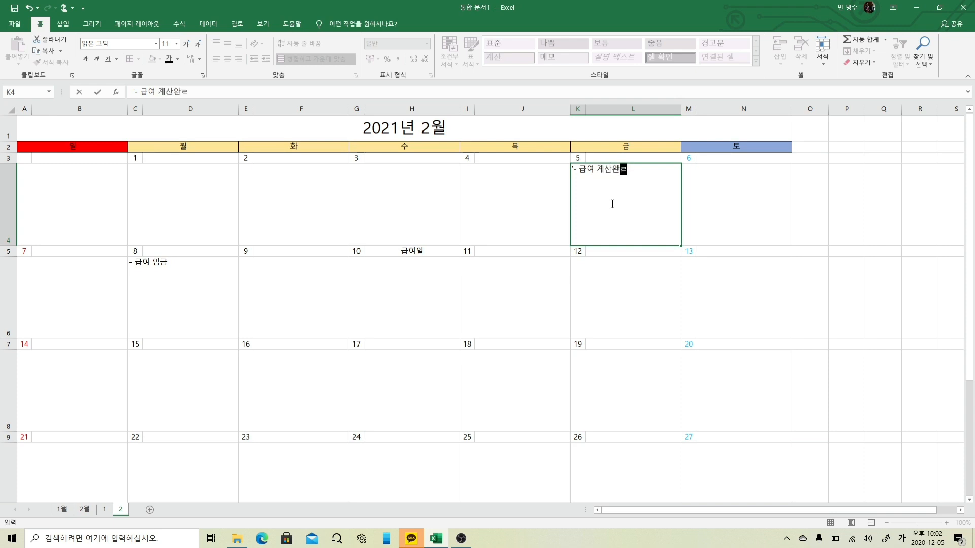
pyautogui.press('Return')
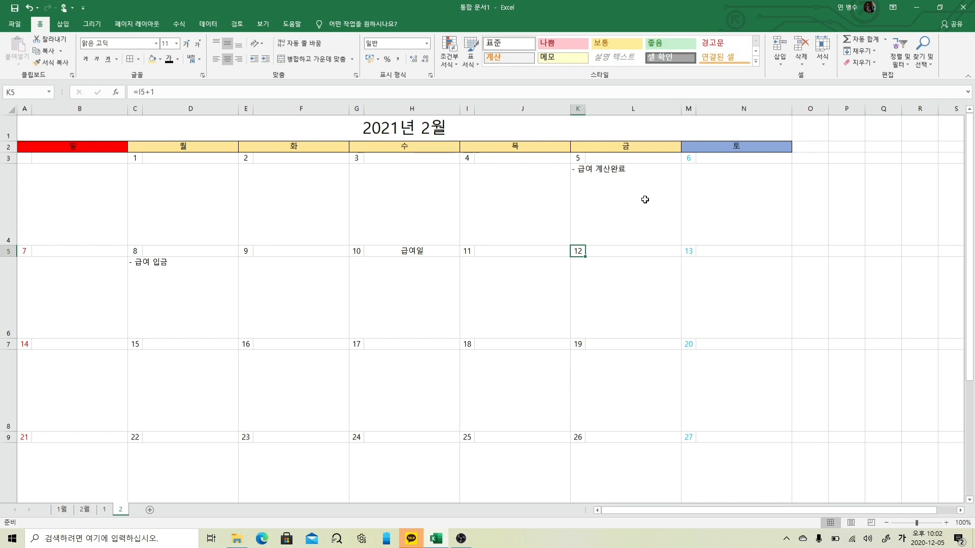
# Enter a dashed note in C8 under February 15 with the employee's name followed by "퇴사예정일".
pyautogui.click(404, 388)
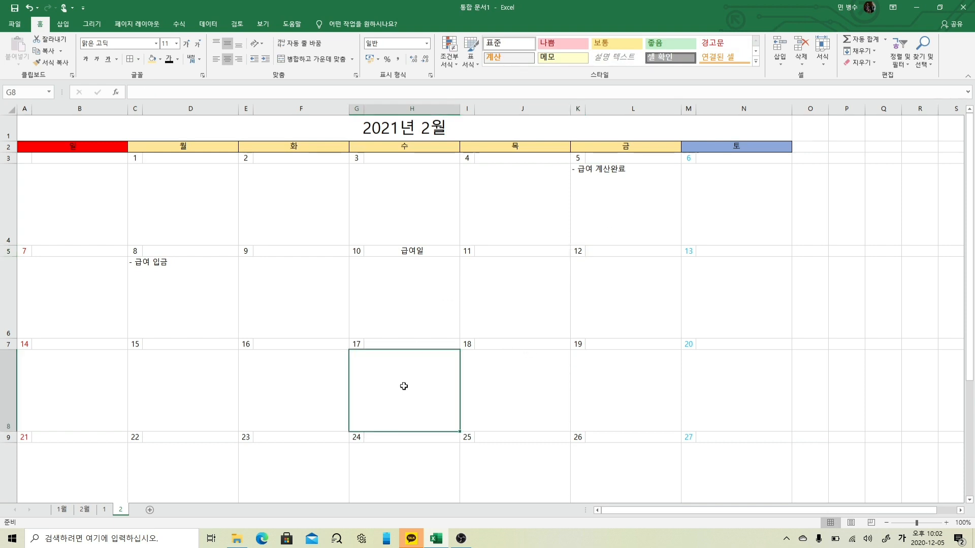
pyautogui.click(147, 370)
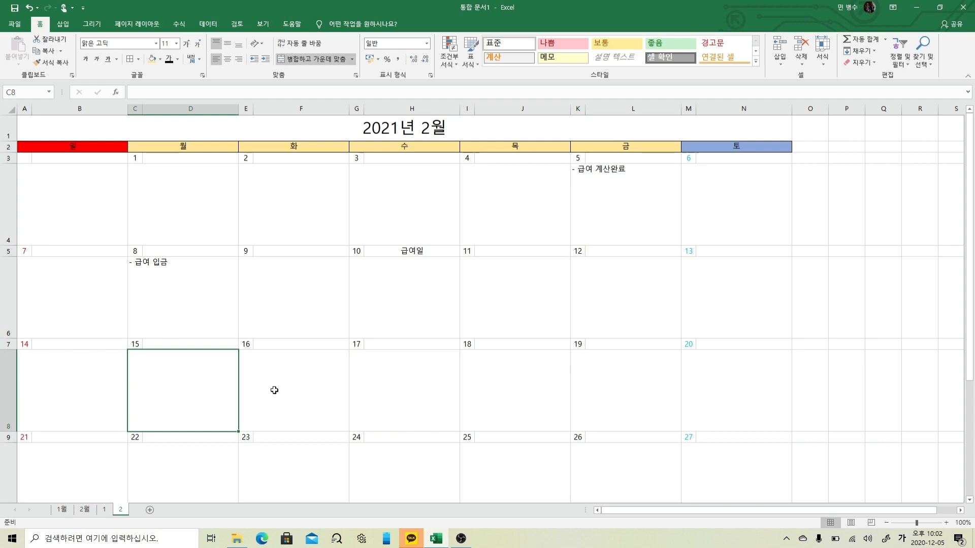
pyautogui.write("'")
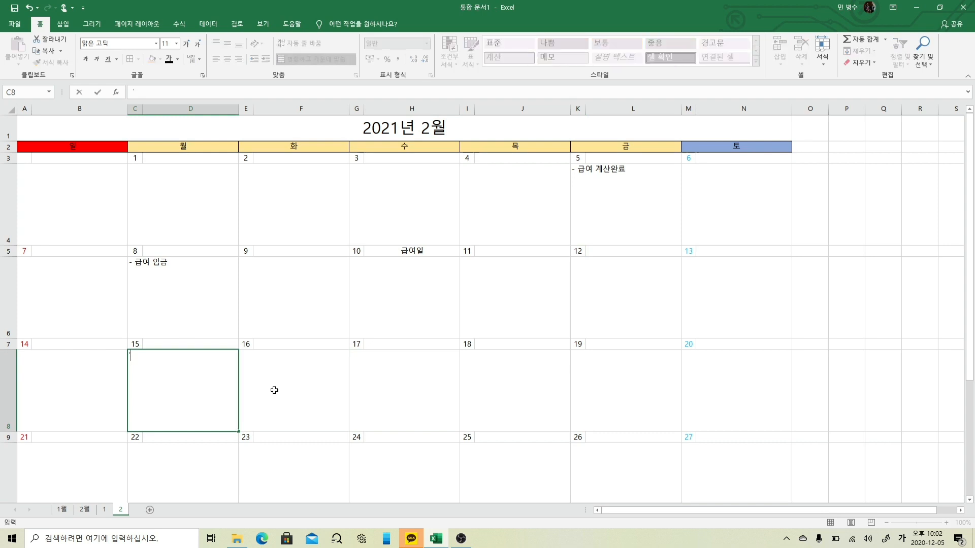
pyautogui.write('-')
pyautogui.write(' 홍길ㄷ')
pyautogui.write('ㅗㅇ ㅊ')
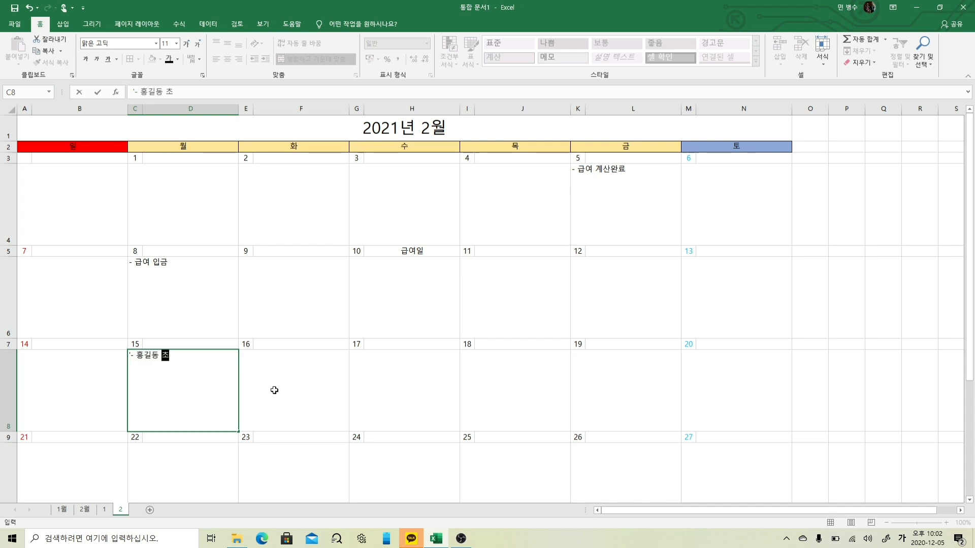
pyautogui.press('BackSpace')
pyautogui.write('퇴상예정일')
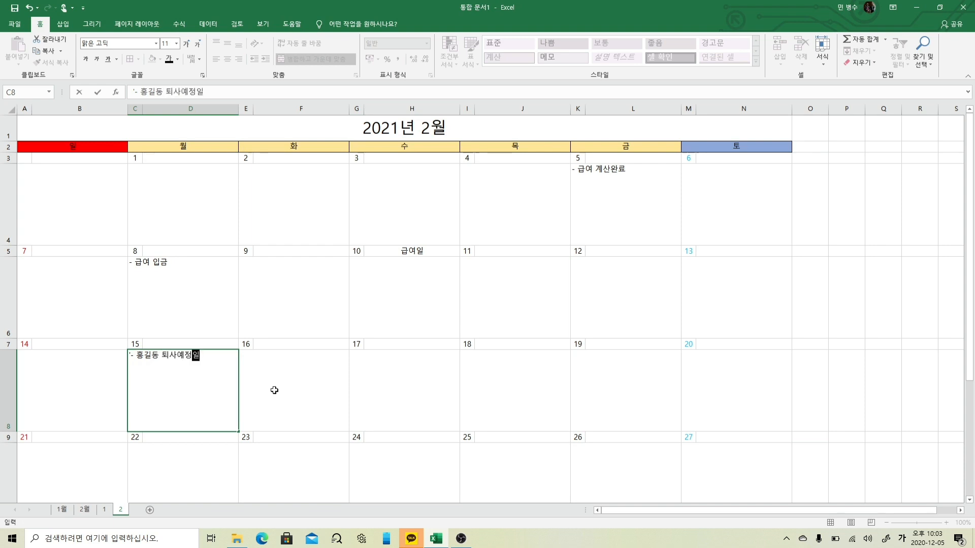
pyautogui.press('Return')
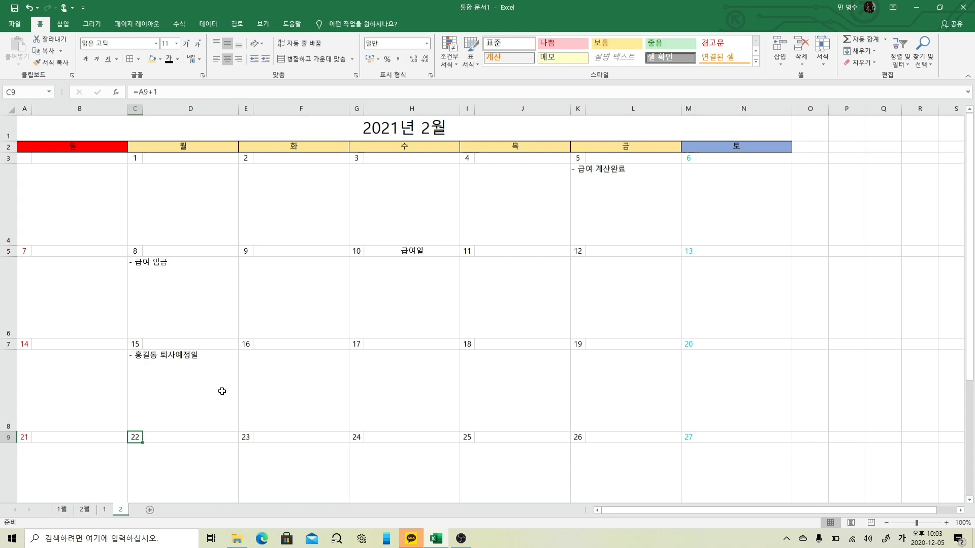
pyautogui.scroll(-2, 293, 380)
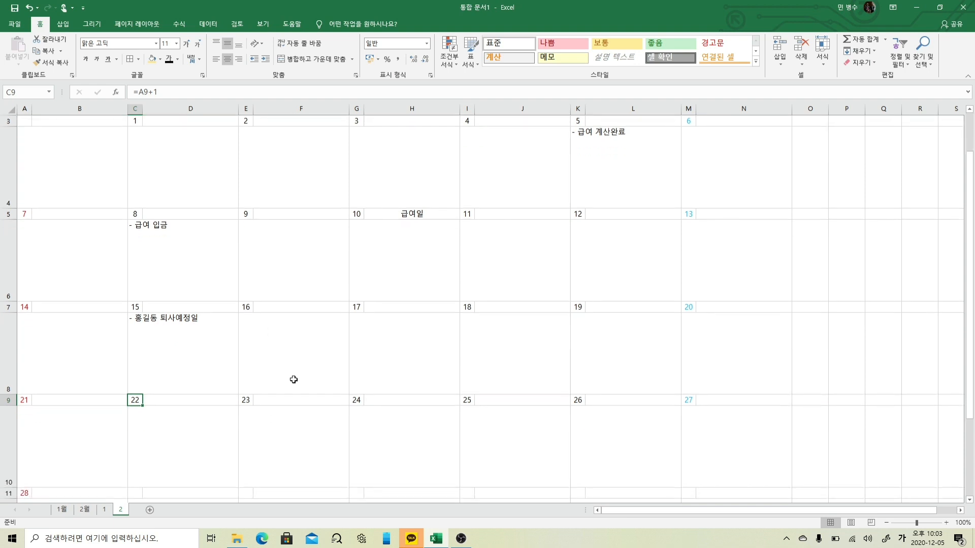
pyautogui.scroll(-2, 294, 380)
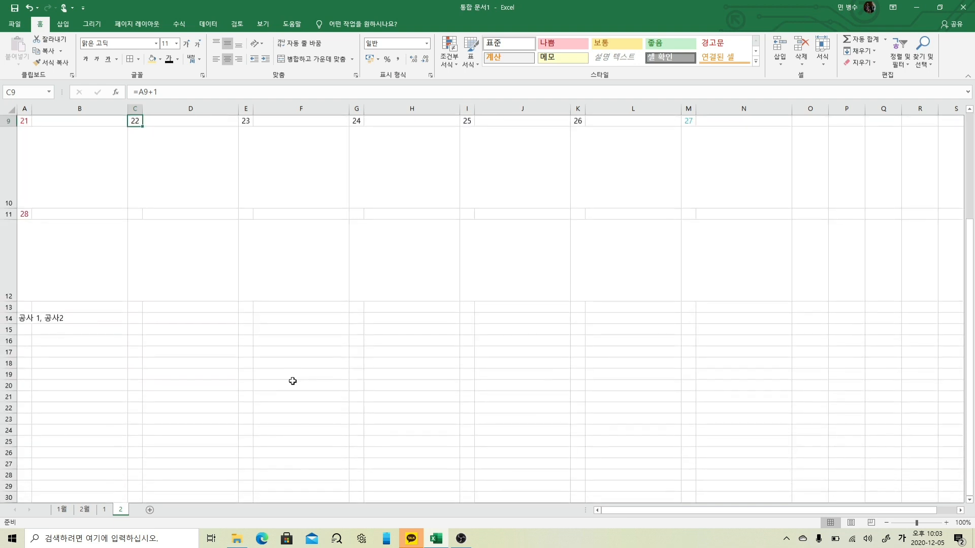
pyautogui.scroll(1, 293, 381)
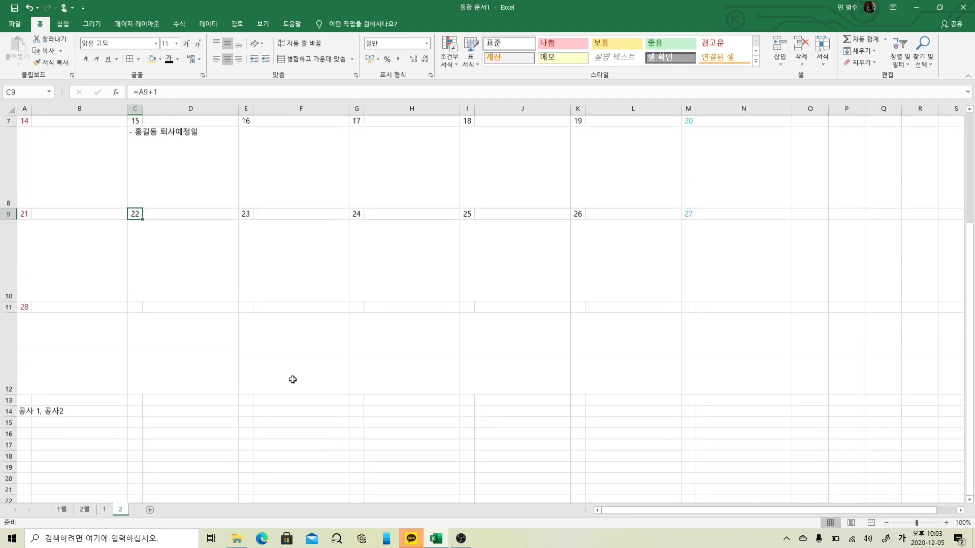
pyautogui.scroll(3, 292, 379)
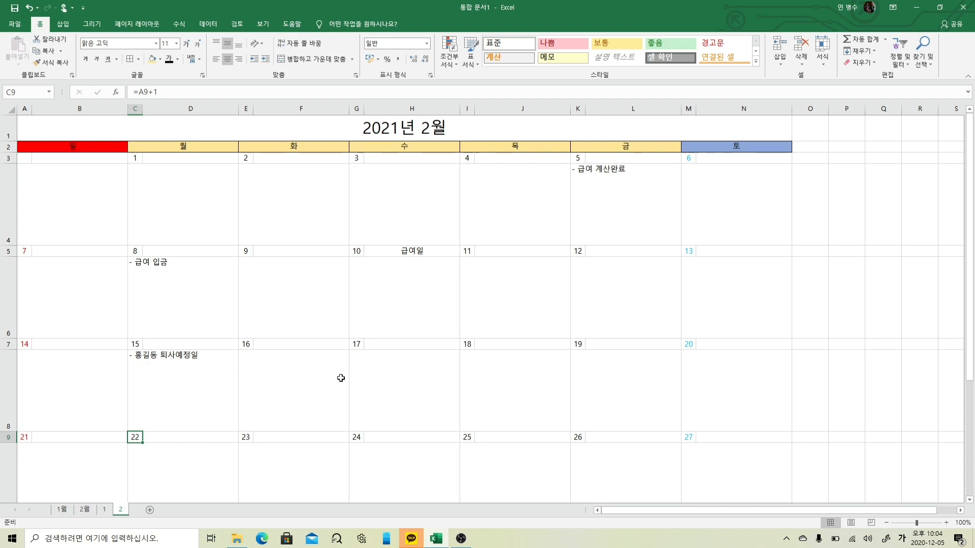
# Duplicate worksheet 2 directly after itself and rename the copy as 3월.
pyautogui.scroll(-2, 337, 374)
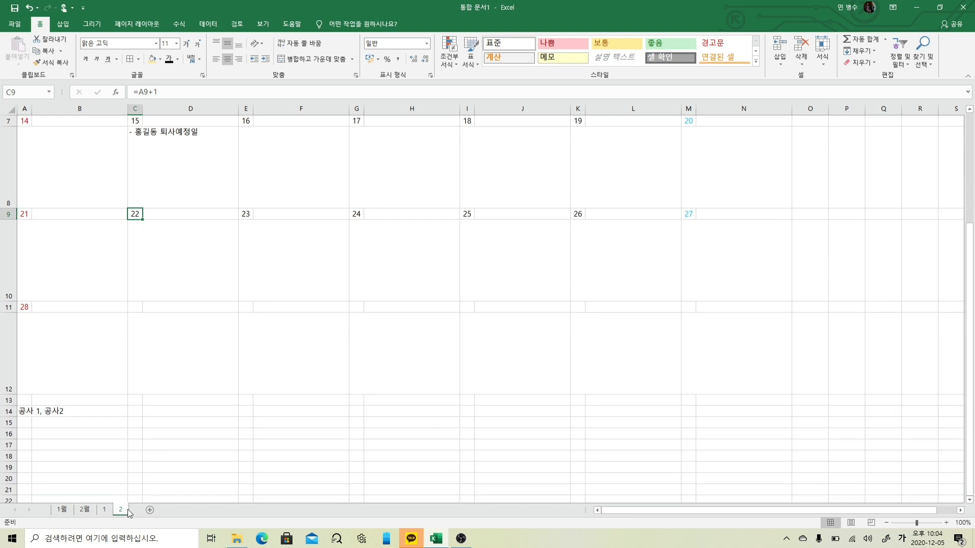
pyautogui.moveTo(124, 512); pyautogui.dragTo(141, 513)
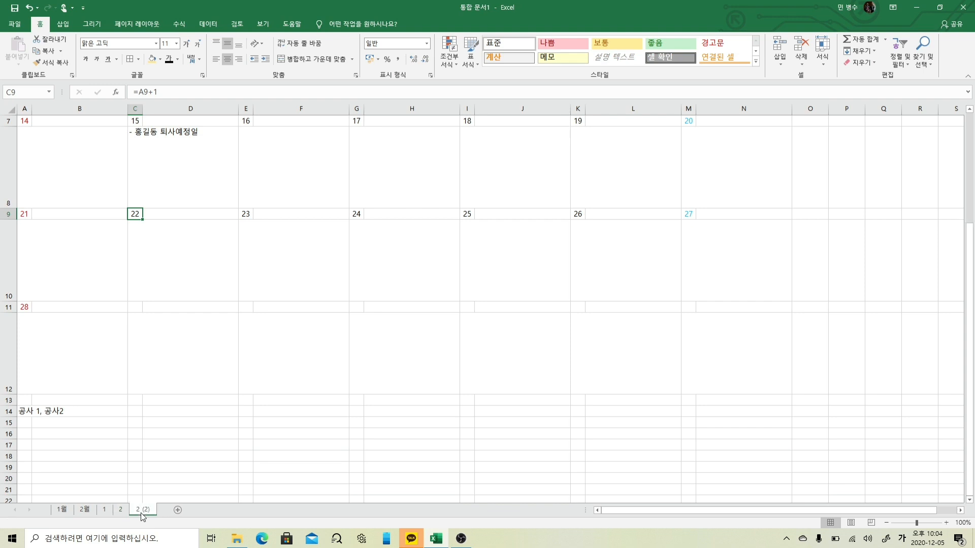
pyautogui.rightClick(141, 511)
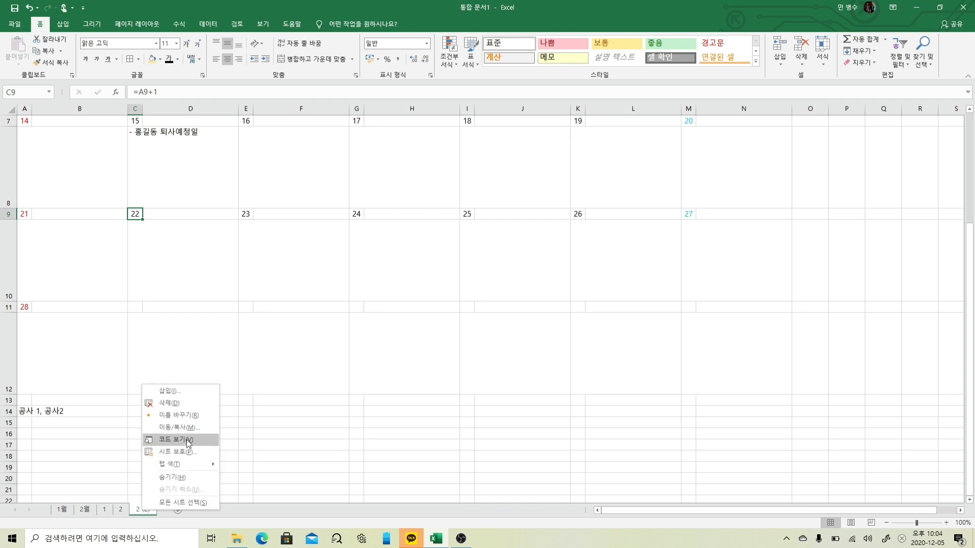
pyautogui.click(176, 414)
pyautogui.write('3월')
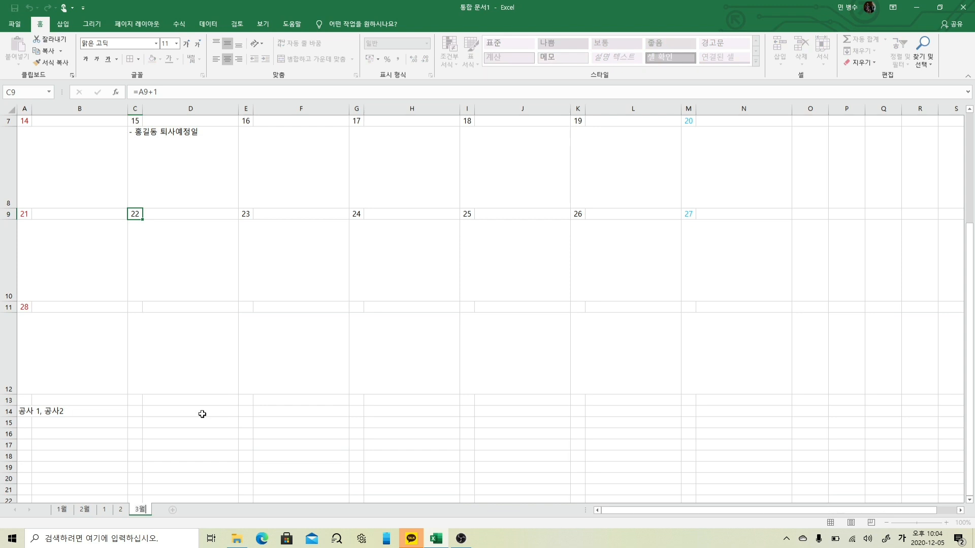
pyautogui.press('Return')
# Change the month in the merged title cell A1 so it reads 2021년 3월.
pyautogui.scroll(2, 93, 398)
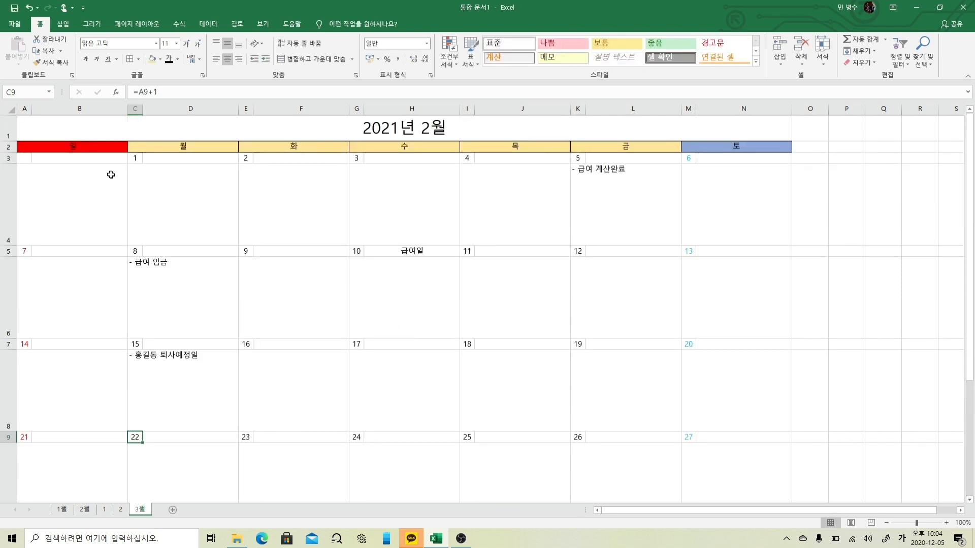
pyautogui.doubleClick(424, 128)
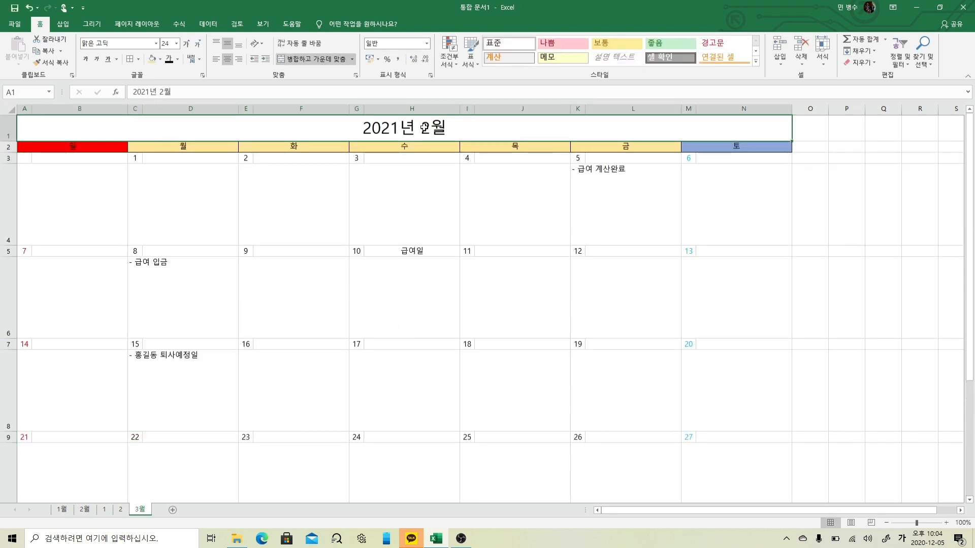
pyautogui.moveTo(423, 129); pyautogui.dragTo(429, 129)
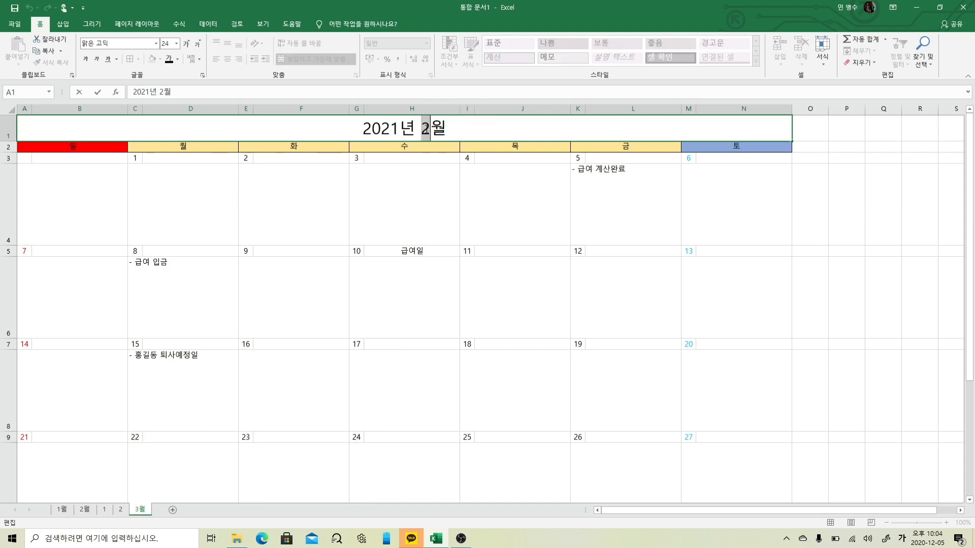
pyautogui.write('3')
pyautogui.press('Return')
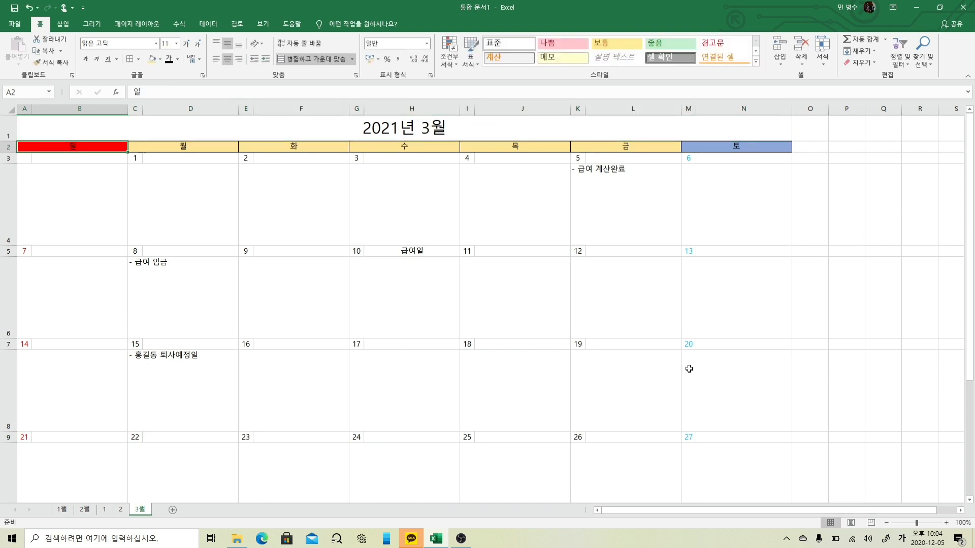
# Copy the date formulas from C9:M9 into row 11 starting at C11, and clear the dates past 31 in I11:M11.
pyautogui.scroll(-2, 688, 371)
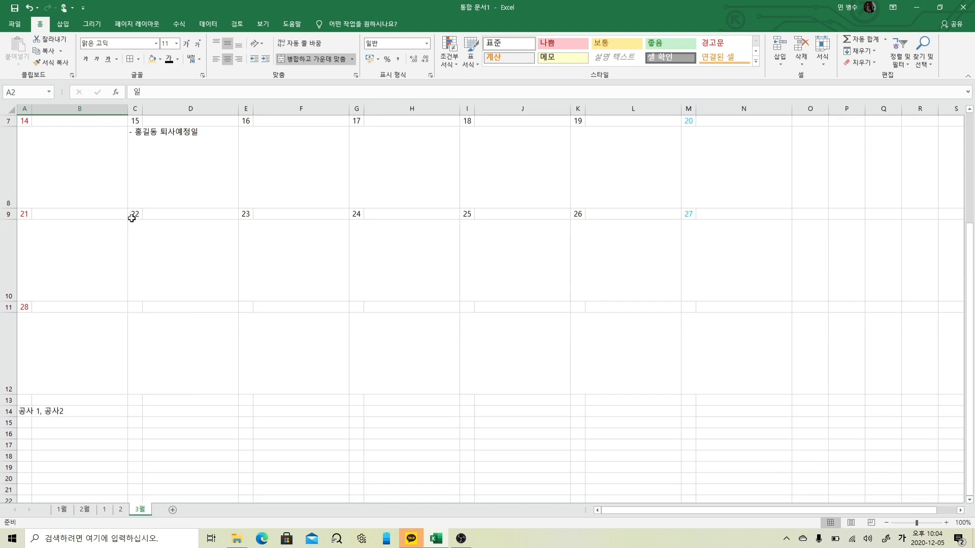
pyautogui.moveTo(135, 215); pyautogui.dragTo(636, 312)
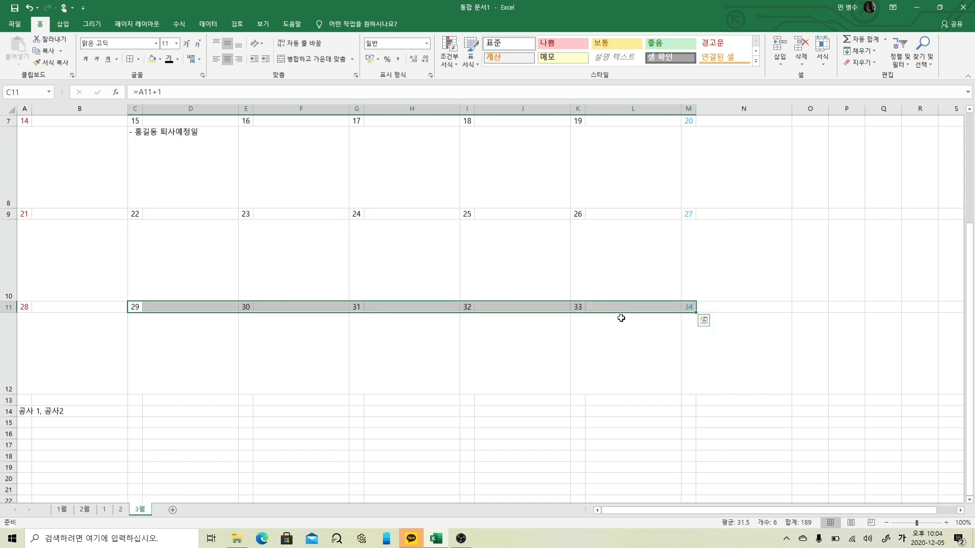
pyautogui.moveTo(470, 307); pyautogui.dragTo(692, 310)
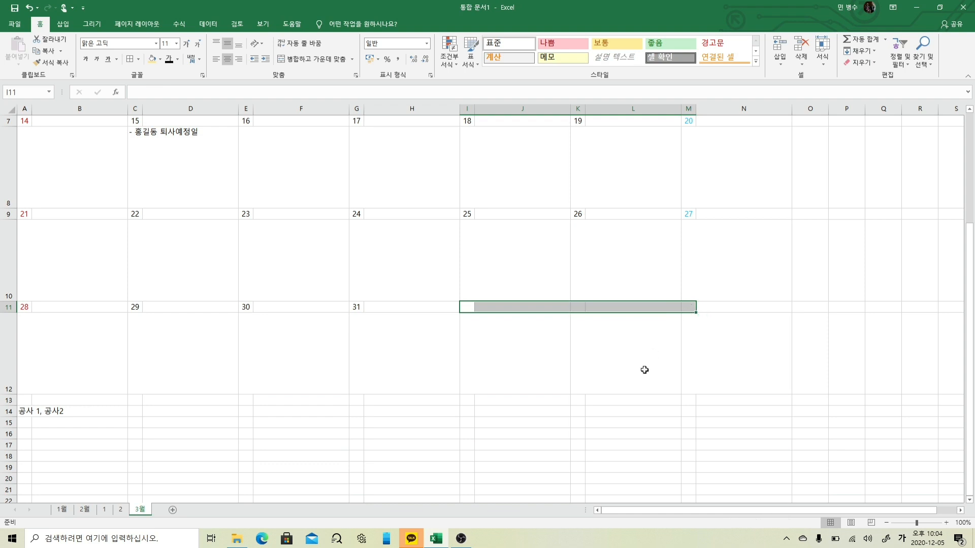
pyautogui.click(573, 373)
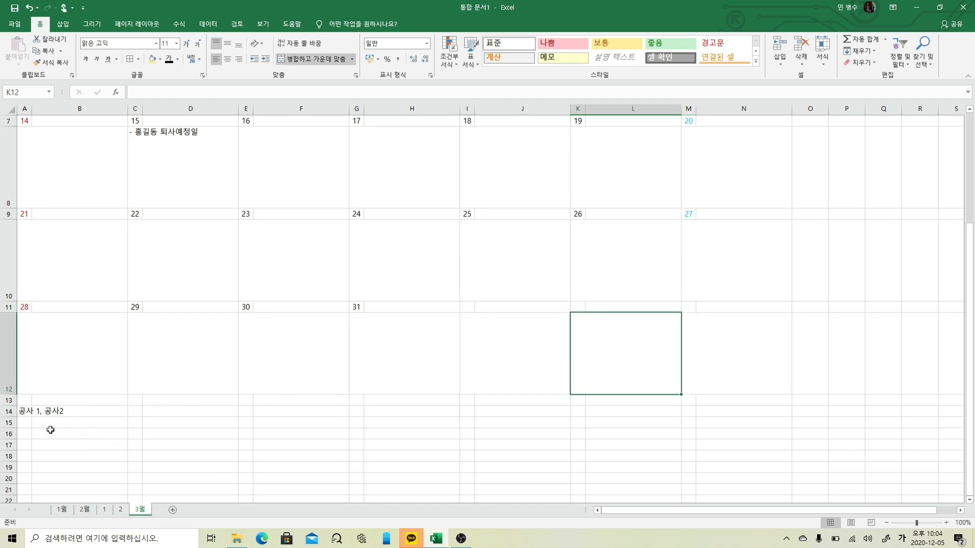
# Clear the February notes in C8, C6 and K4 and the 급여일 label in H5.
pyautogui.scroll(2, 112, 418)
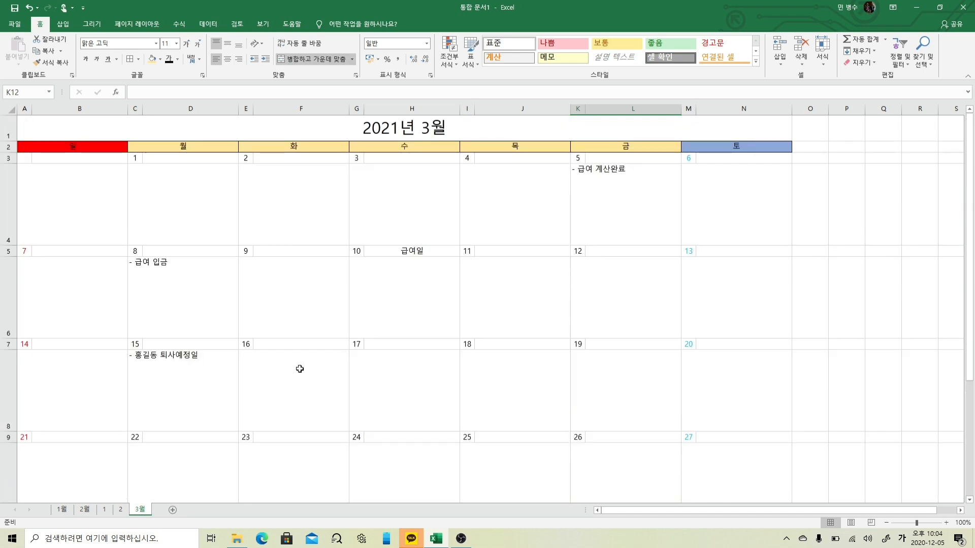
pyautogui.click(190, 360)
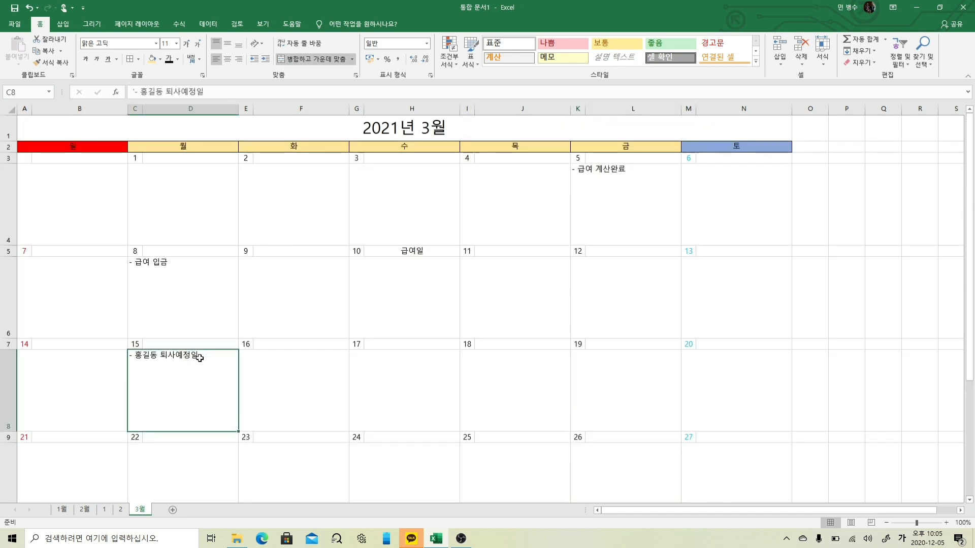
pyautogui.click(174, 273)
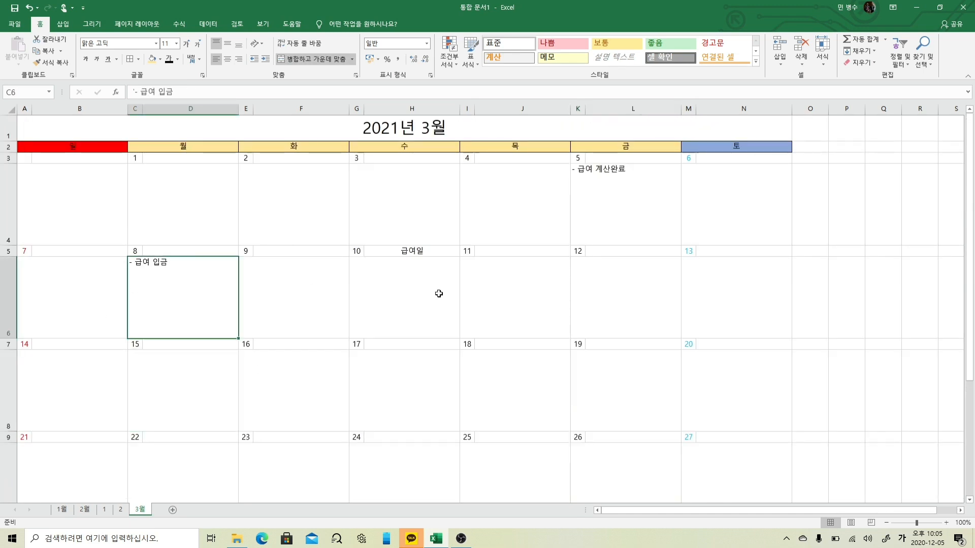
pyautogui.press('Delete')
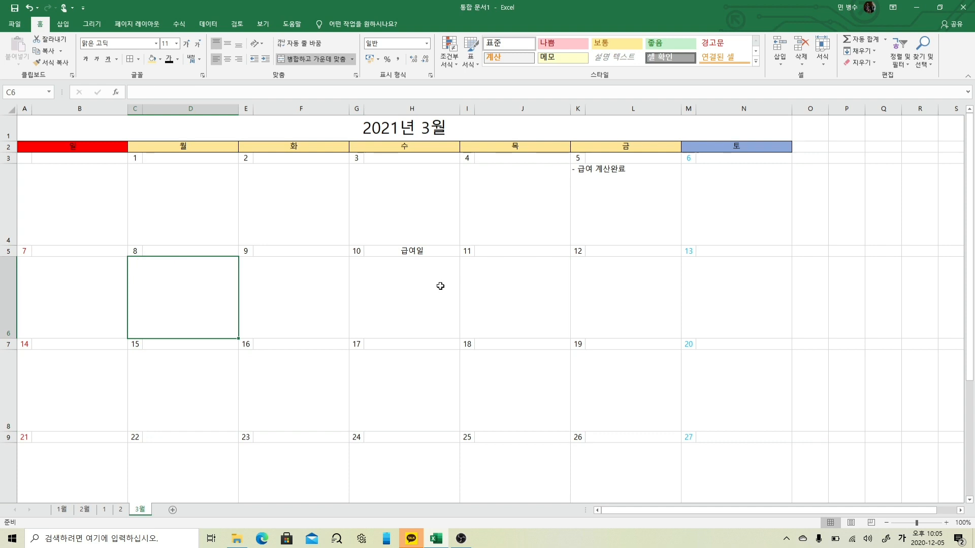
pyautogui.click(417, 252)
pyautogui.press('Delete')
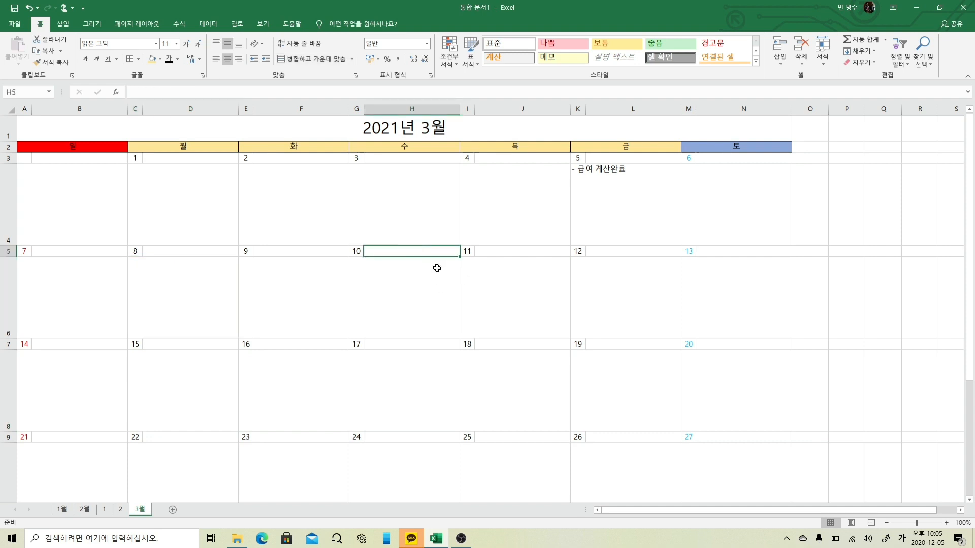
pyautogui.click(627, 179)
pyautogui.press('Delete')
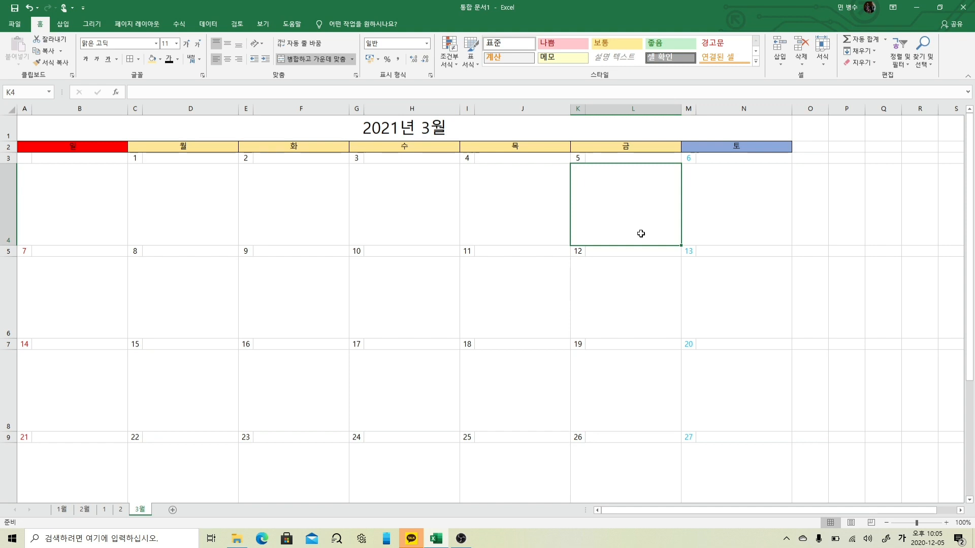